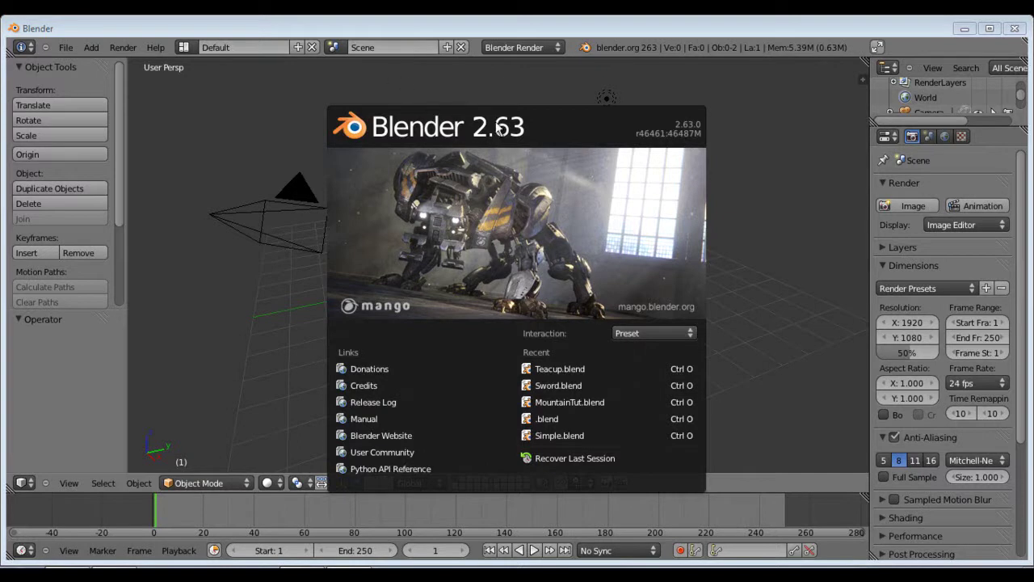
# Step: Dismiss the splash screen and add a plane mesh at the scene origin
pyautogui.click(784, 269)
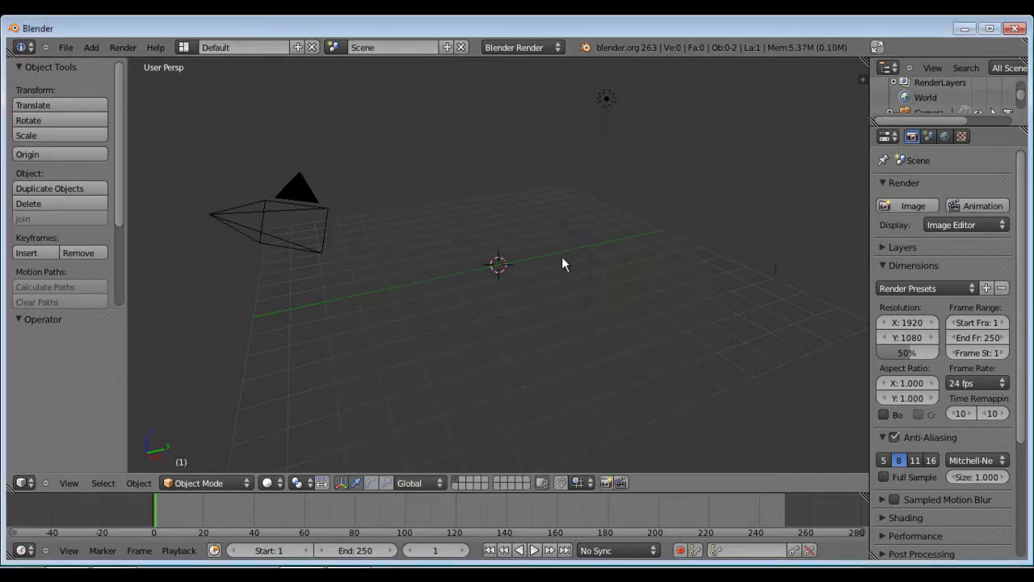
pyautogui.moveTo(464, 268); pyautogui.dragTo(480, 292, button='middle')
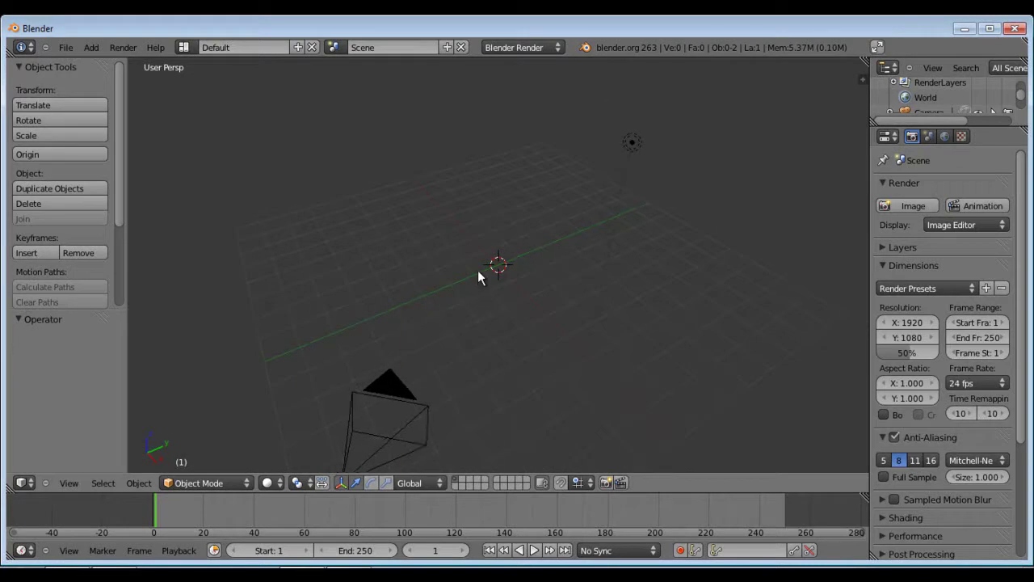
pyautogui.hotkey('shift', 'a')
pyautogui.moveTo(479, 275)
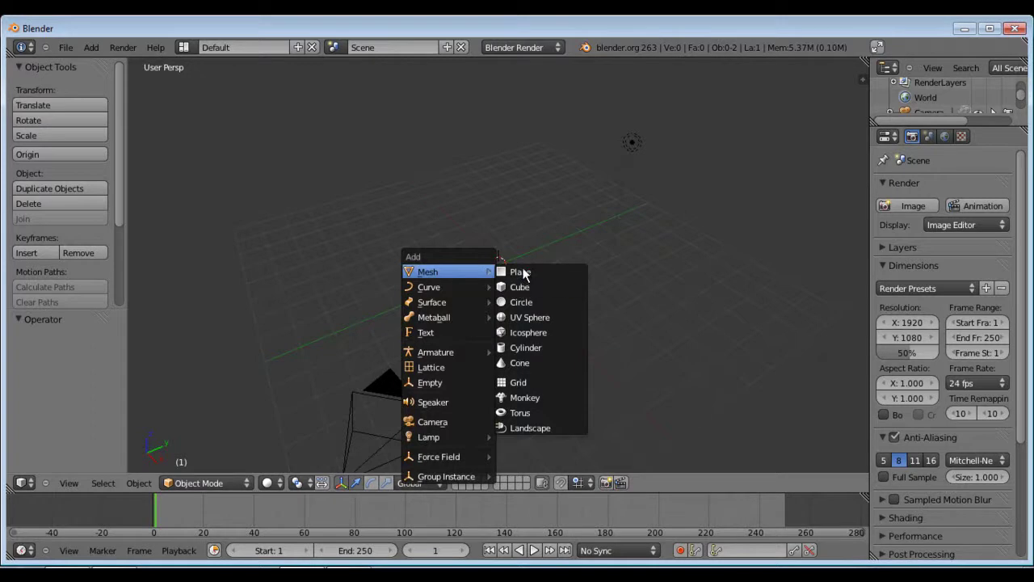
pyautogui.click(521, 272)
pyautogui.moveTo(576, 258); pyautogui.dragTo(512, 312, button='middle')
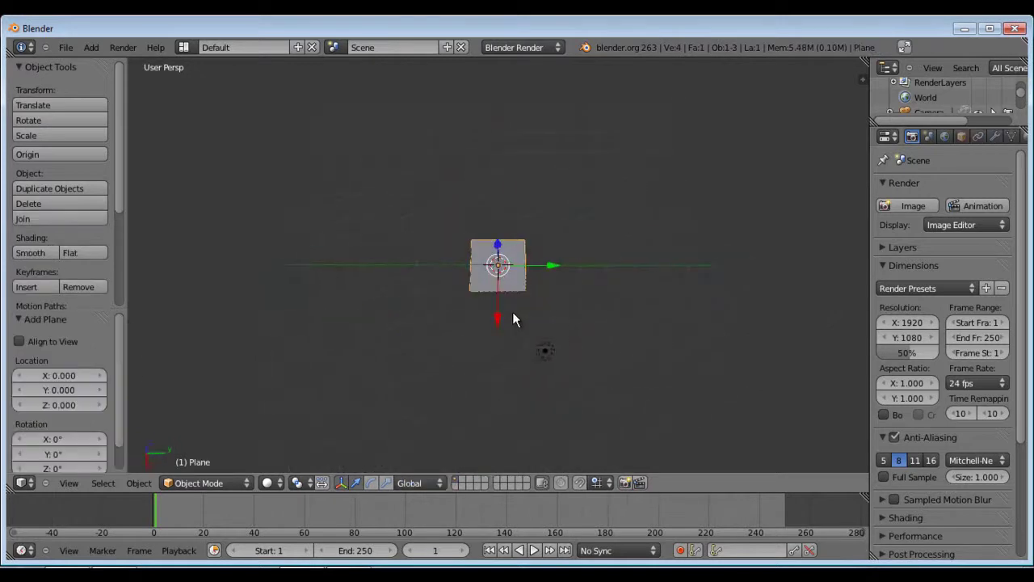
pyautogui.moveTo(494, 251); pyautogui.dragTo(483, 273, button='middle')
pyautogui.scroll(5, 483, 276)
pyautogui.press('Tab')
pyautogui.press('Tab')
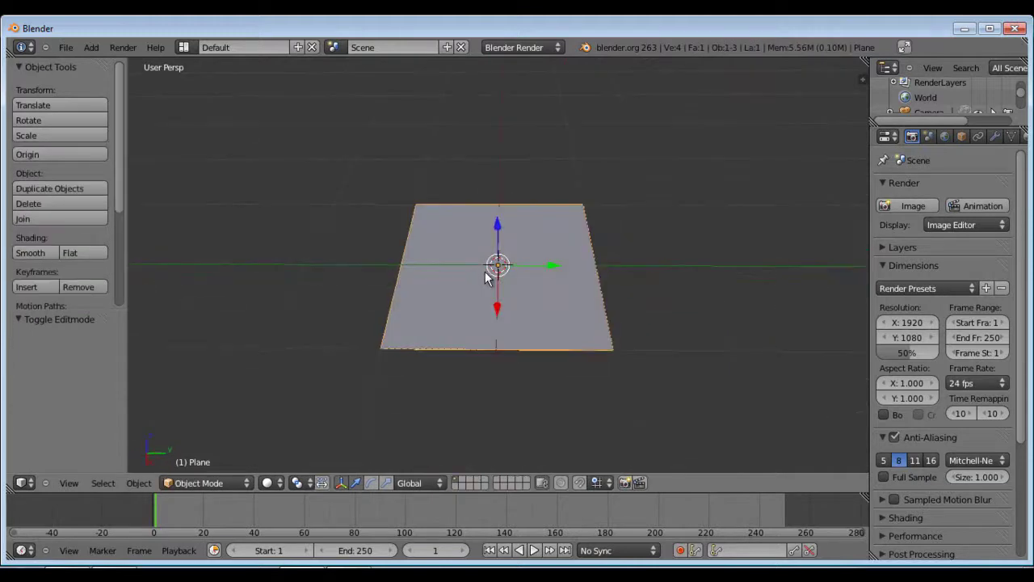
pyautogui.press('g')
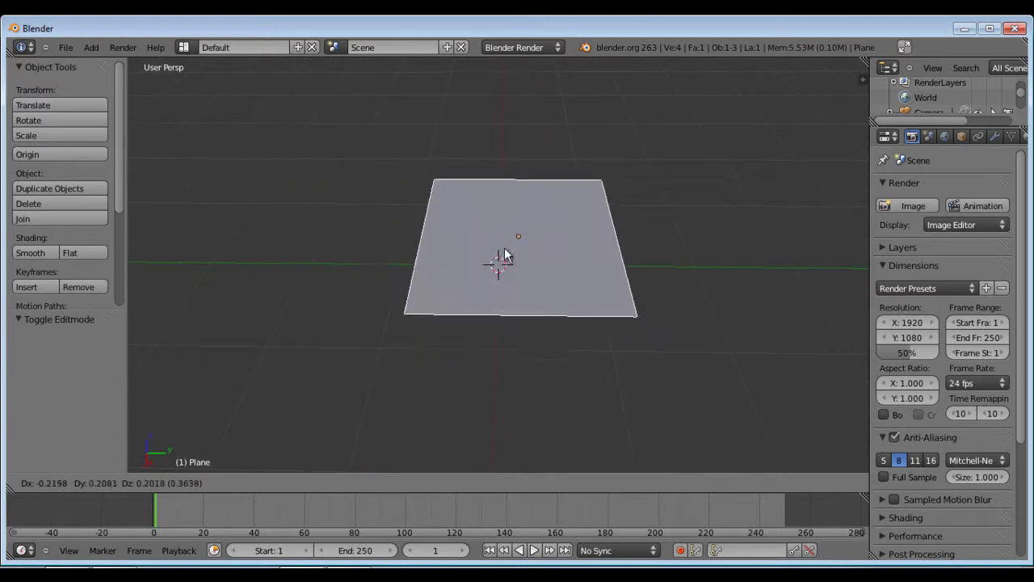
pyautogui.rightClick(503, 254)
pyautogui.moveTo(503, 253); pyautogui.dragTo(427, 270, button='middle')
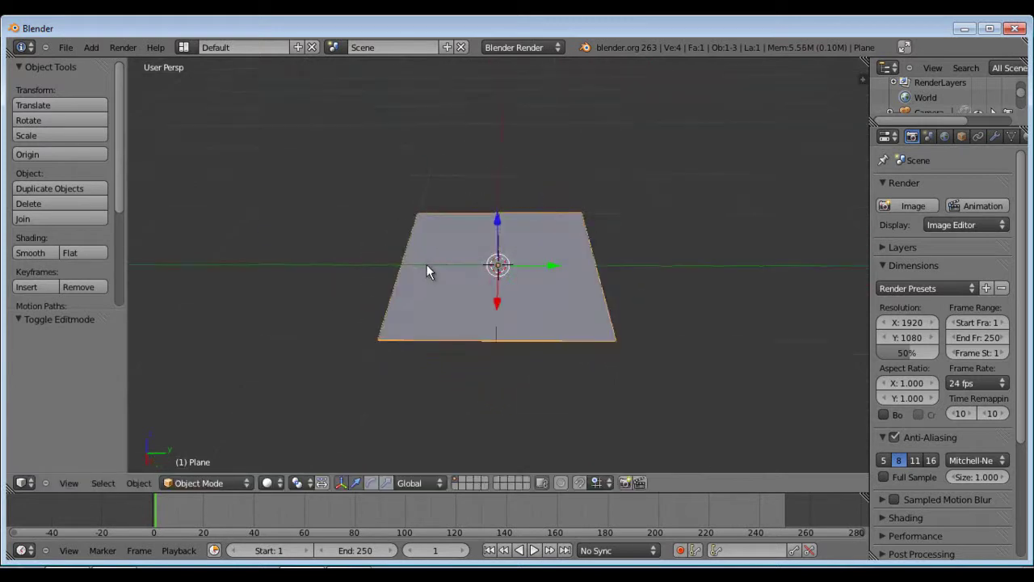
# Step: Switch the plane to Edit Mode
pyautogui.press('g')
pyautogui.press('Tab')
pyautogui.moveTo(562, 326); pyautogui.dragTo(562, 391, button='middle')
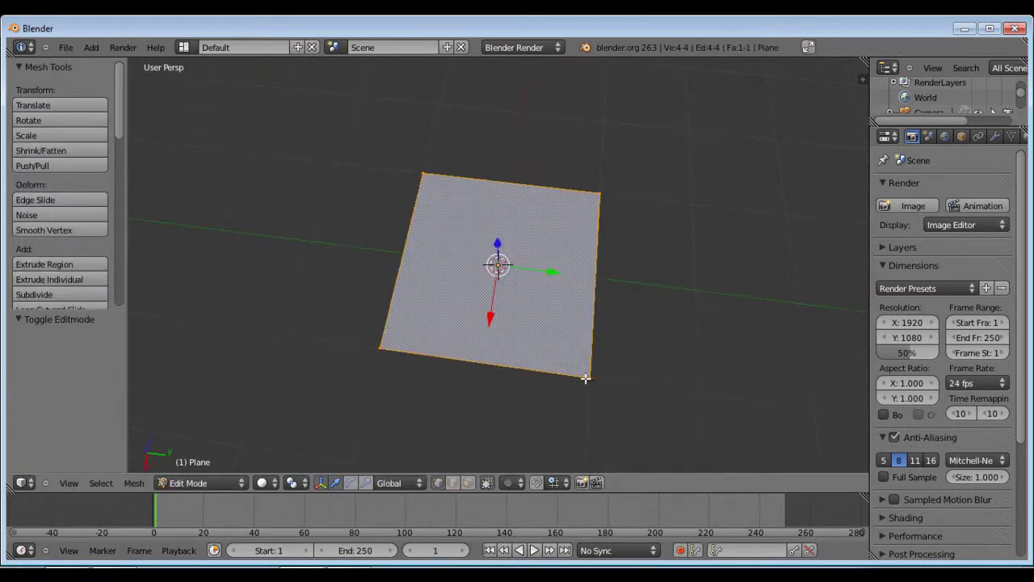
# Step: Move one corner vertex of the plane onto the plane's centre with the global Z axis locked
pyautogui.rightClick(588, 377)
pyautogui.press('g')
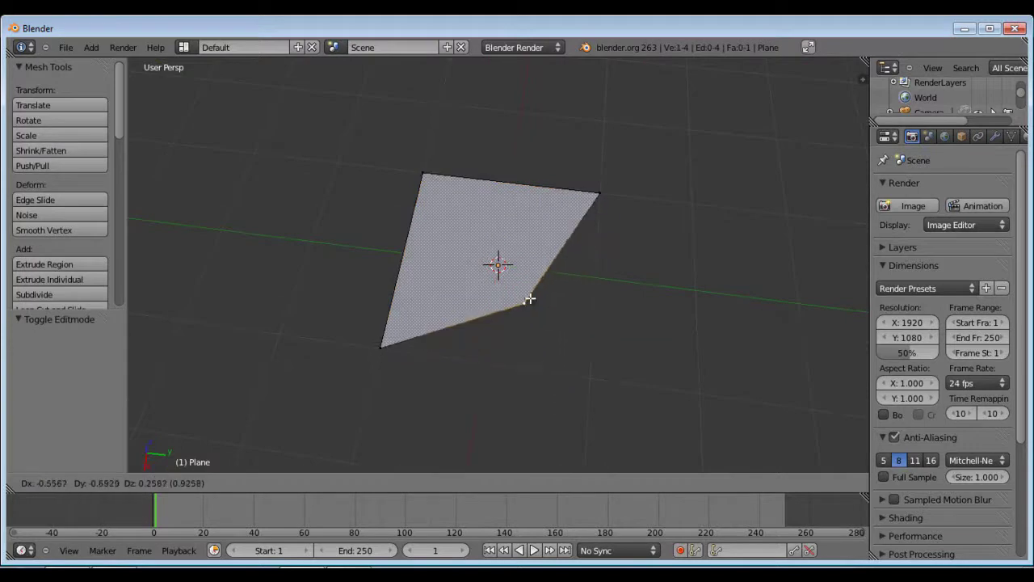
pyautogui.hotkey('shift', 'z')
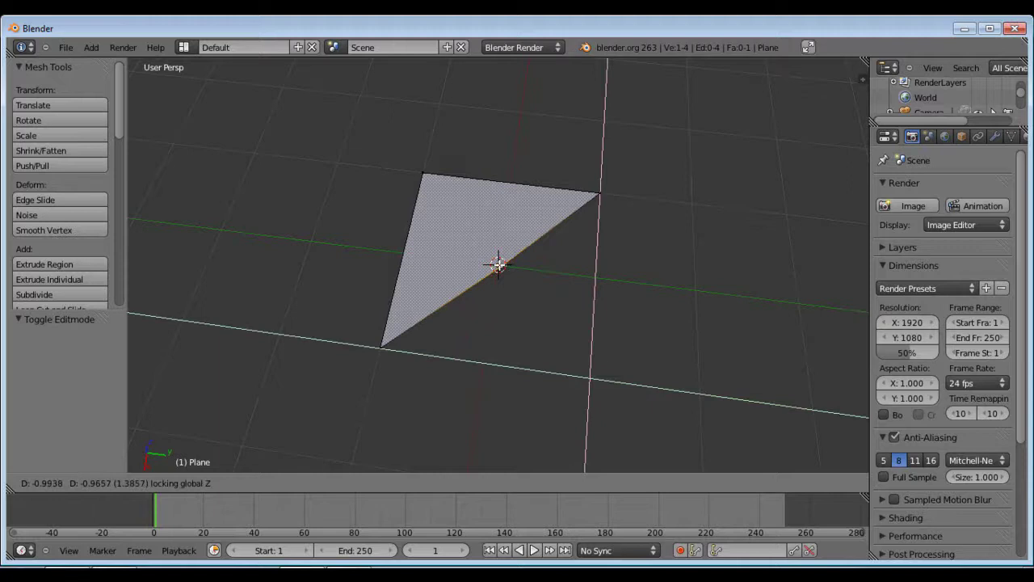
pyautogui.click(498, 263)
pyautogui.moveTo(388, 294); pyautogui.dragTo(487, 316, button='middle')
# Step: Undo the corner vertex move
pyautogui.hotkey('ctrl', 'z')
pyautogui.press('a')
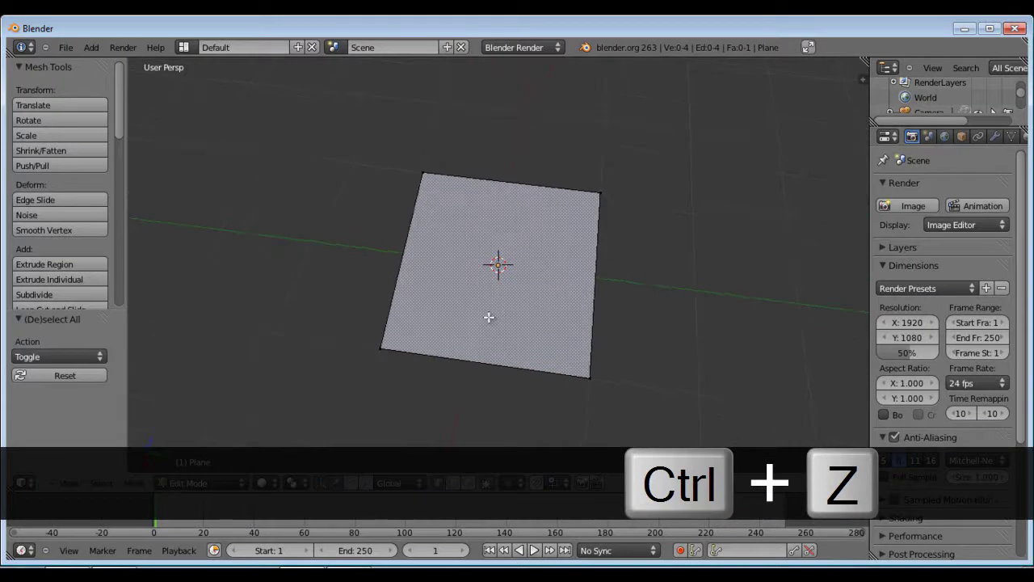
pyautogui.hotkey('ctrl', 'z')
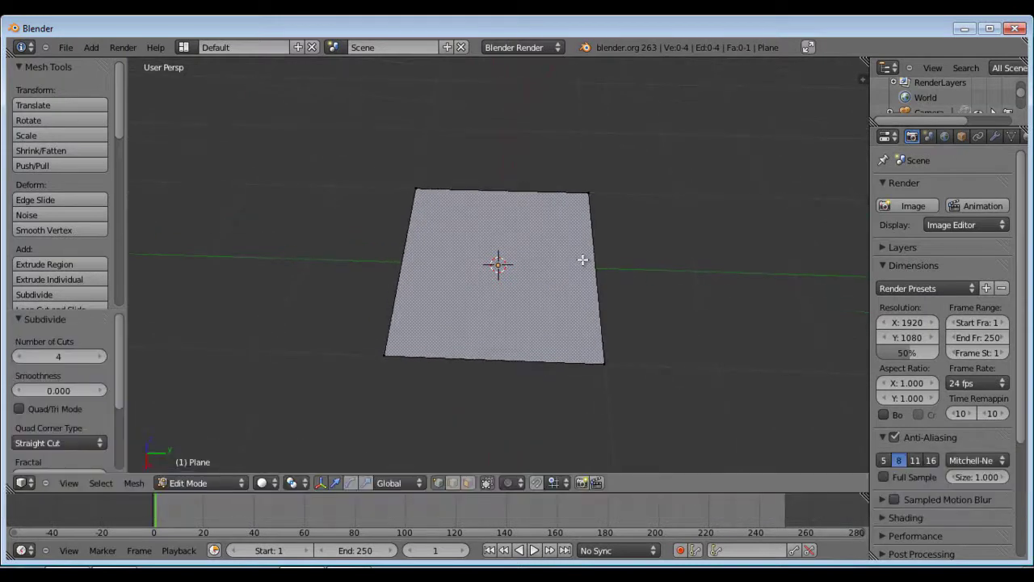
# Step: Subdivide the entire plane with 4 cuts
pyautogui.press('a')
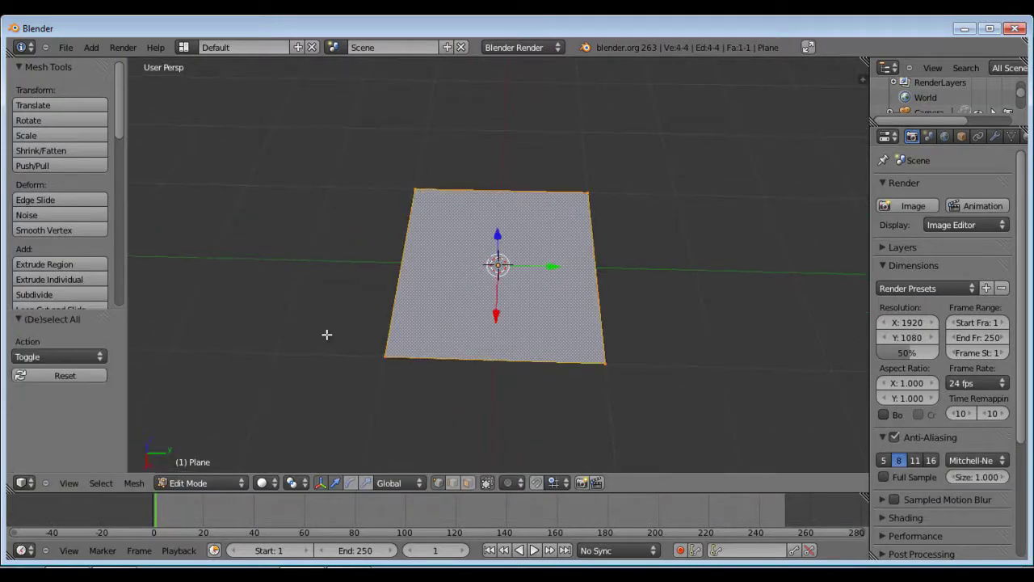
pyautogui.press('w')
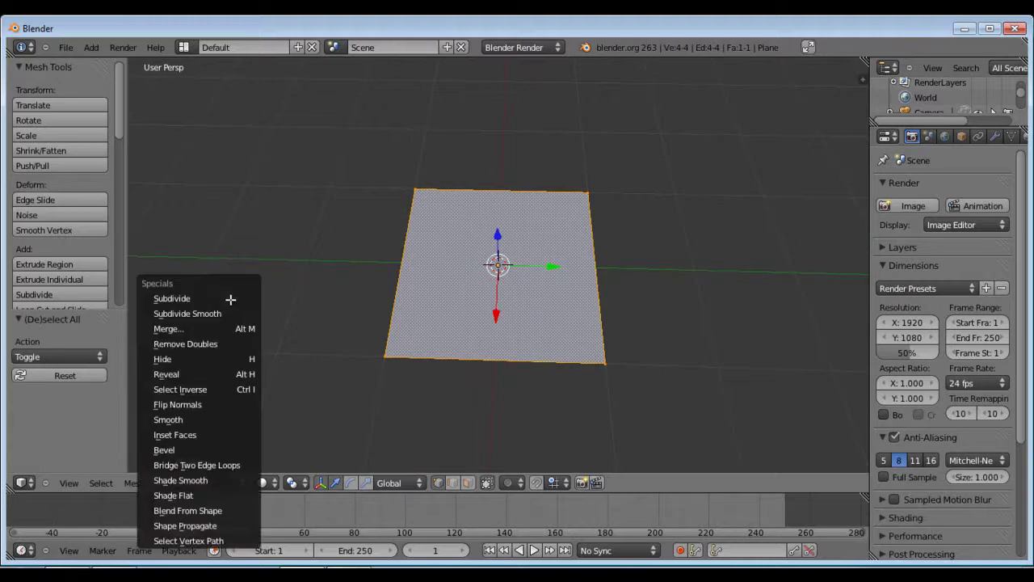
pyautogui.click(230, 299)
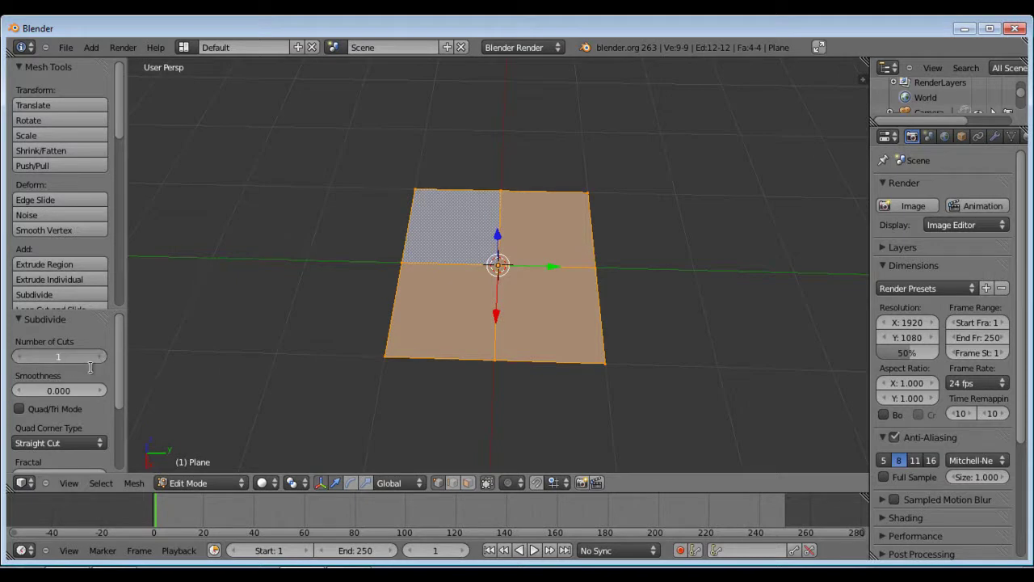
pyautogui.write('4')
pyautogui.press('Return')
# Step: Box-select the corner face of the subdivided plane and move it freely outward, about 0.33 along Y
pyautogui.moveTo(450, 282); pyautogui.dragTo(556, 293, button='middle')
pyautogui.press('a')
pyautogui.press('b')
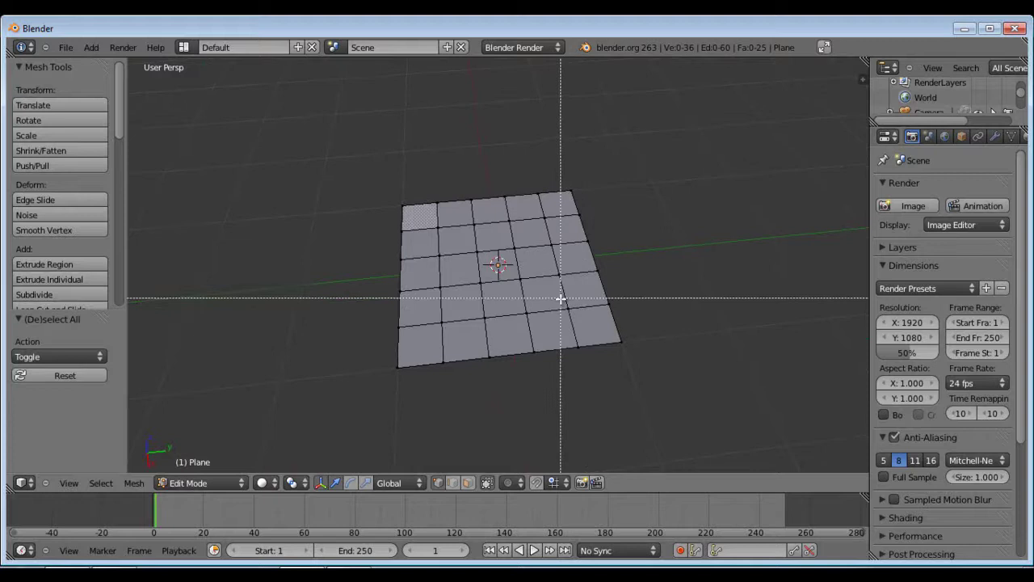
pyautogui.moveTo(556, 293); pyautogui.dragTo(705, 502)
pyautogui.moveTo(688, 326)
pyautogui.mouseDown(button='middle')
pyautogui.moveTo(655, 337)
pyautogui.moveTo(622, 310)
pyautogui.moveTo(619, 277)
pyautogui.moveTo(523, 206)
pyautogui.moveTo(480, 152)
pyautogui.moveTo(704, 266)
pyautogui.moveTo(697, 321)
pyautogui.moveTo(671, 332)
pyautogui.mouseUp(button='middle')
pyautogui.press('g')
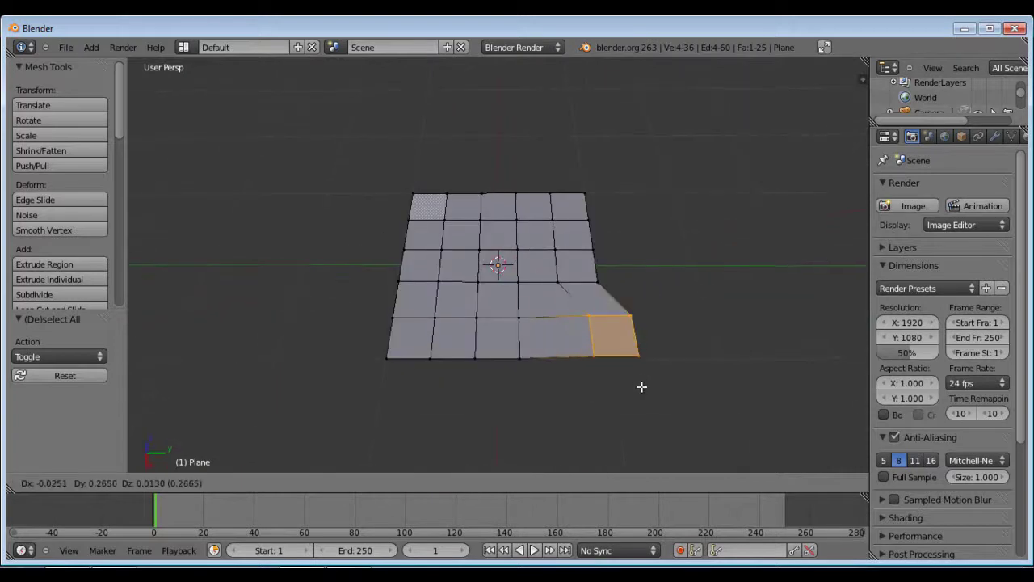
pyautogui.click(642, 386)
# Step: Scale the selected corner face and rotate it freely by about -58°
pyautogui.press('s')
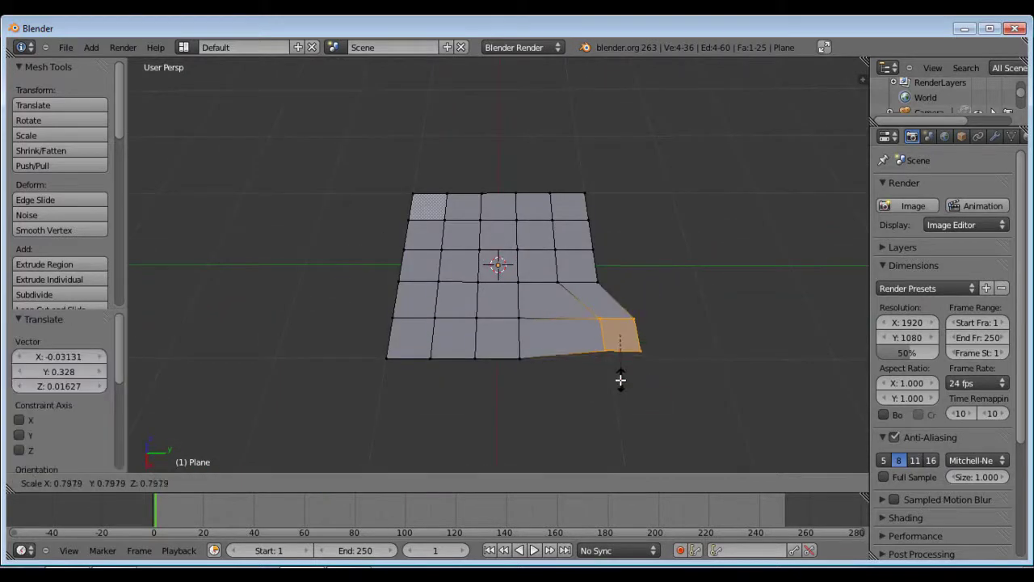
pyautogui.click(690, 352)
pyautogui.press('r')
pyautogui.click(648, 305)
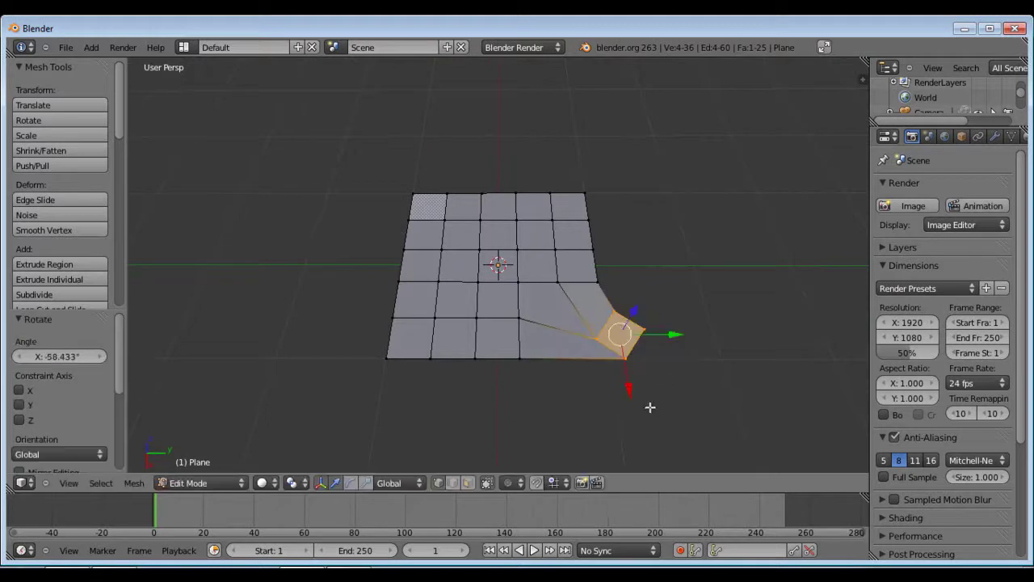
pyautogui.moveTo(651, 407); pyautogui.dragTo(487, 314, button='middle')
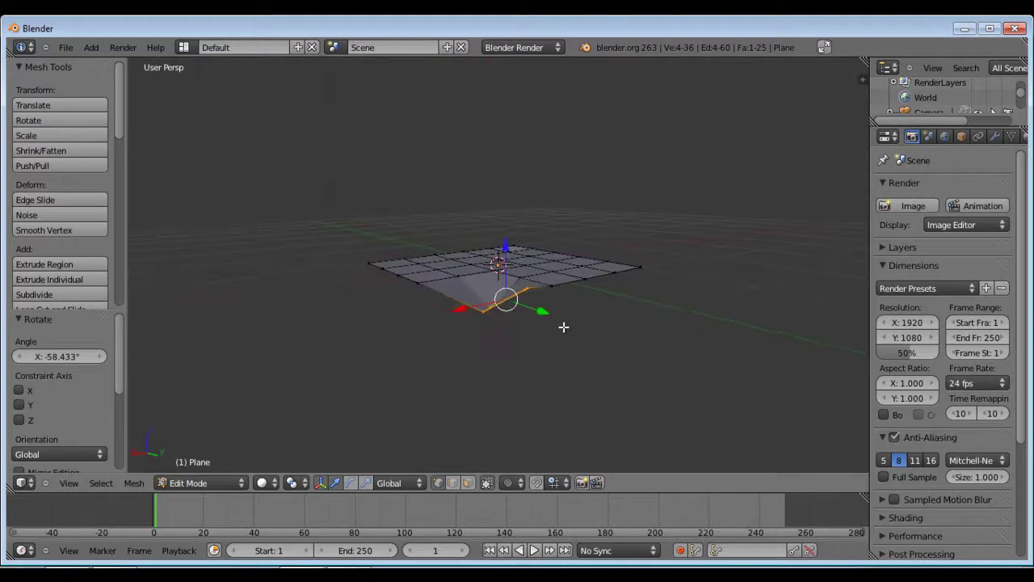
pyautogui.moveTo(563, 321); pyautogui.dragTo(612, 362, button='middle')
# Step: Undo the corner face's rotation, scaling, move and selection
pyautogui.hotkey('ctrl', 'z')
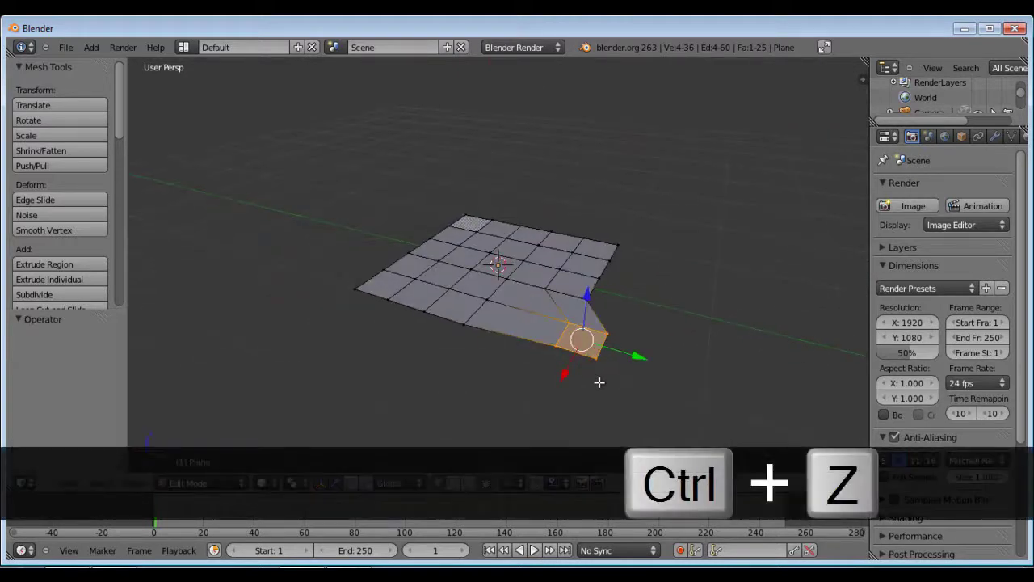
pyautogui.hotkey('ctrl', 'z')
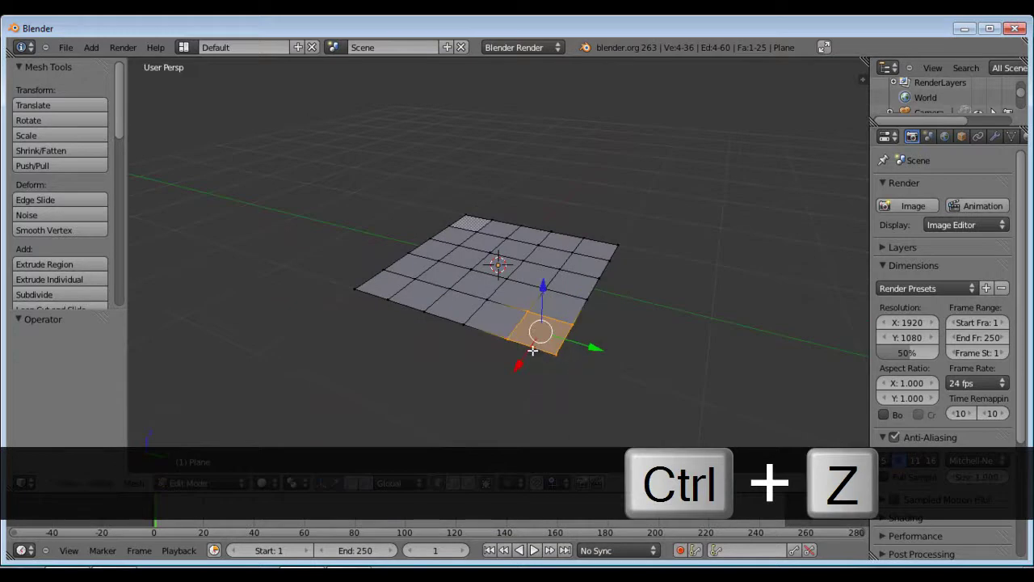
pyautogui.hotkey('ctrl', 'z')
pyautogui.moveTo(532, 349); pyautogui.dragTo(417, 381, button='middle')
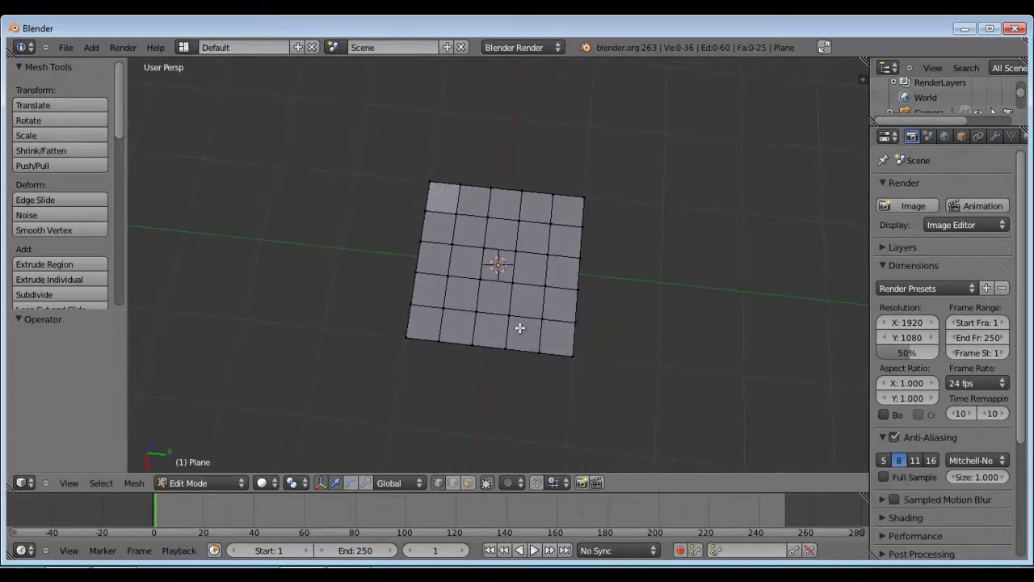
# Step: From the top view, box-select the strip of three faces running from the plane's centre to its +X edge
pyautogui.press('KP_7')
pyautogui.press('b')
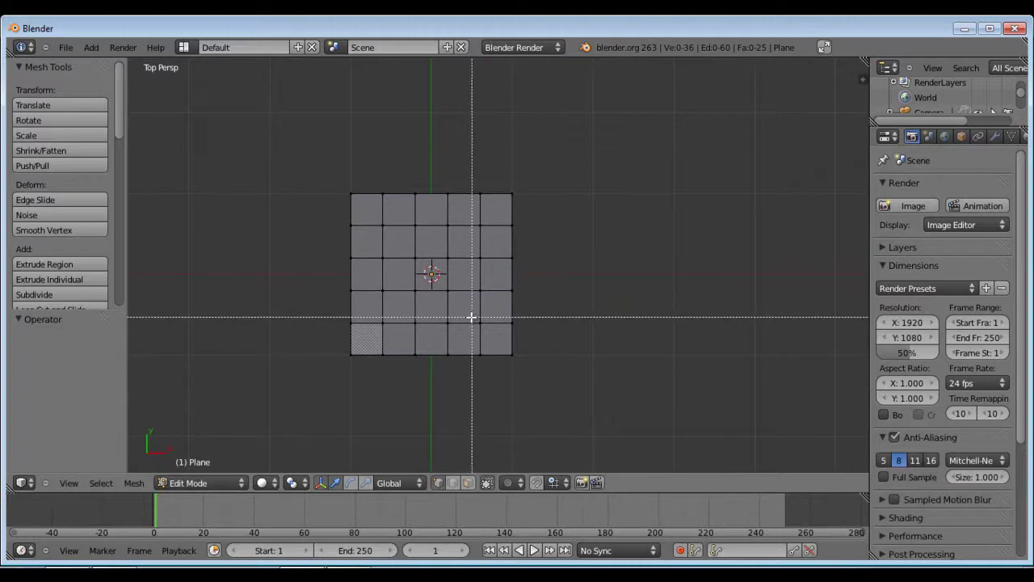
pyautogui.moveTo(401, 250); pyautogui.dragTo(628, 318)
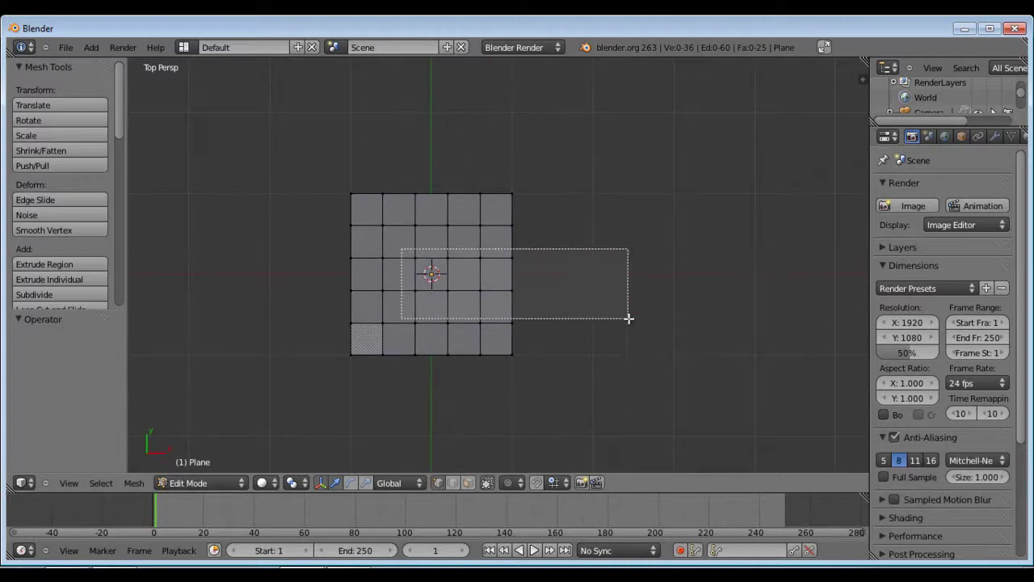
pyautogui.moveTo(593, 279); pyautogui.dragTo(593, 279)
pyautogui.moveTo(593, 280); pyautogui.dragTo(532, 240, button='middle')
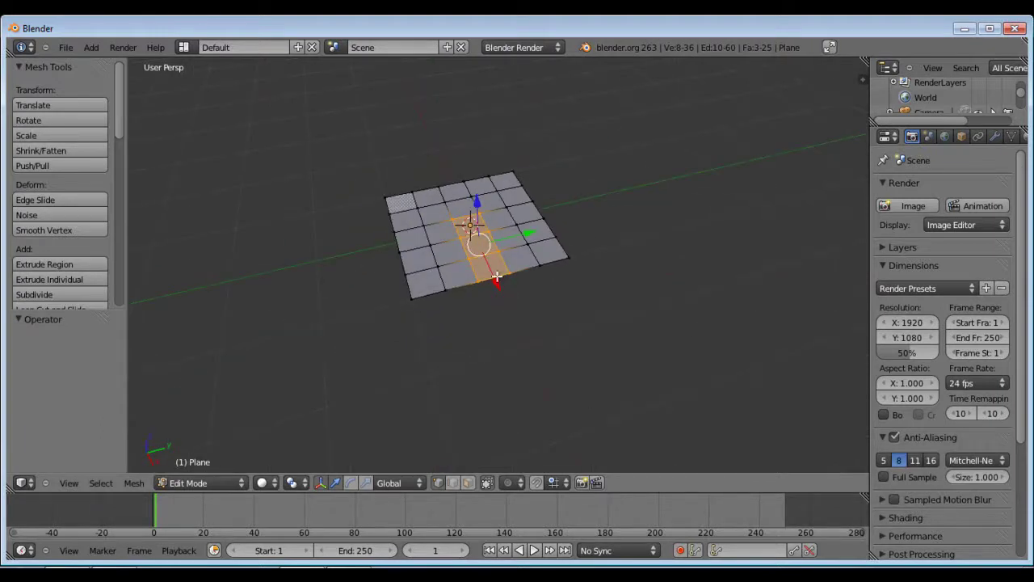
# Step: Move the three-face strip about 2.22 along X and 0.13 along Y with the global Z axis locked
pyautogui.press('g')
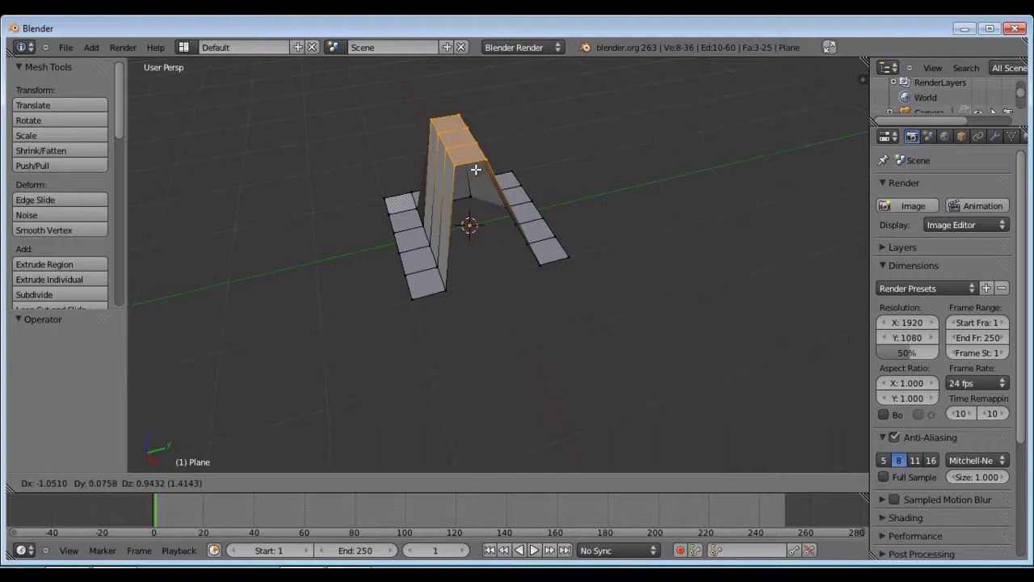
pyautogui.hotkey('shift', 'z')
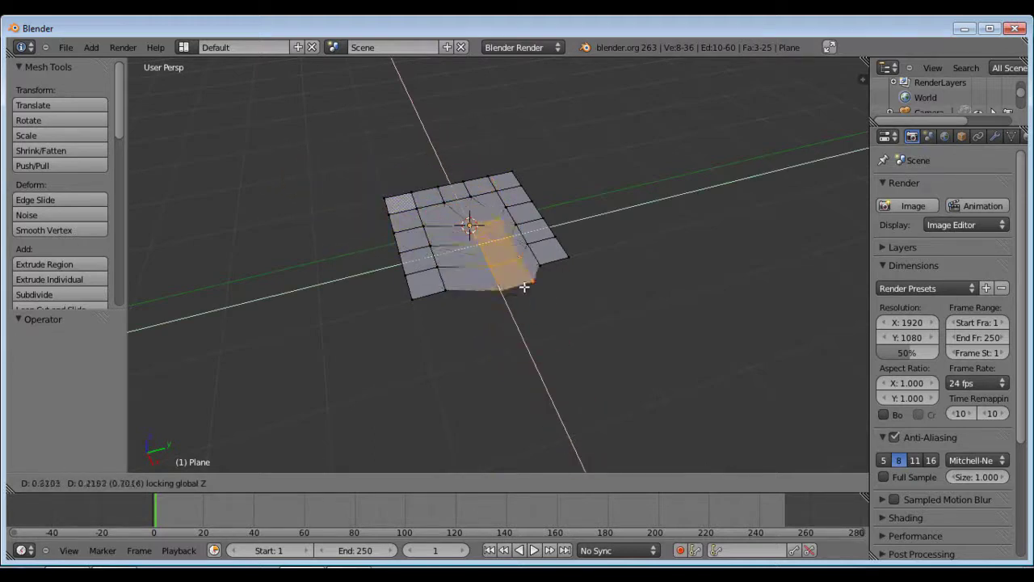
pyautogui.press('z')
pyautogui.press('y')
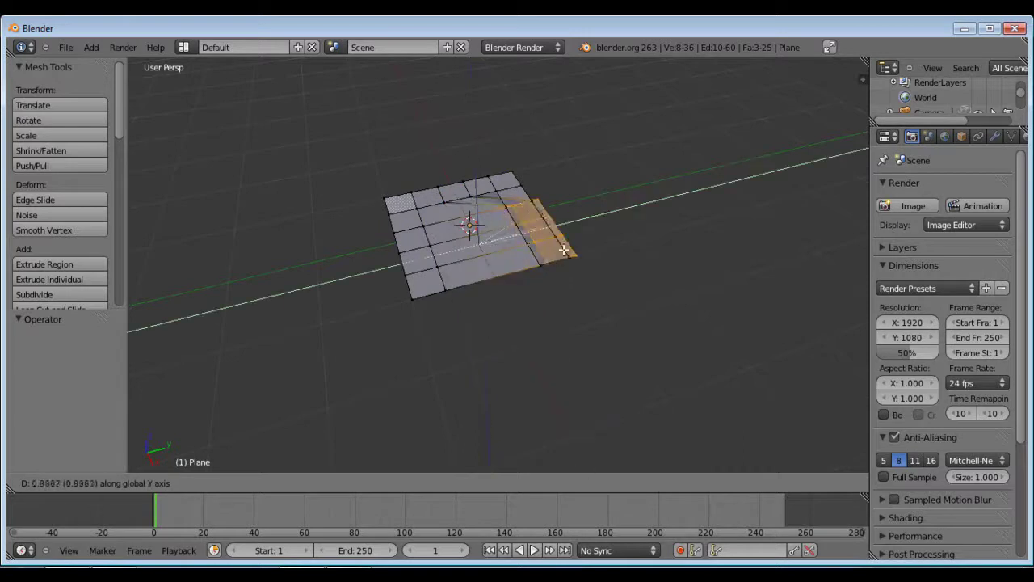
pyautogui.press('z')
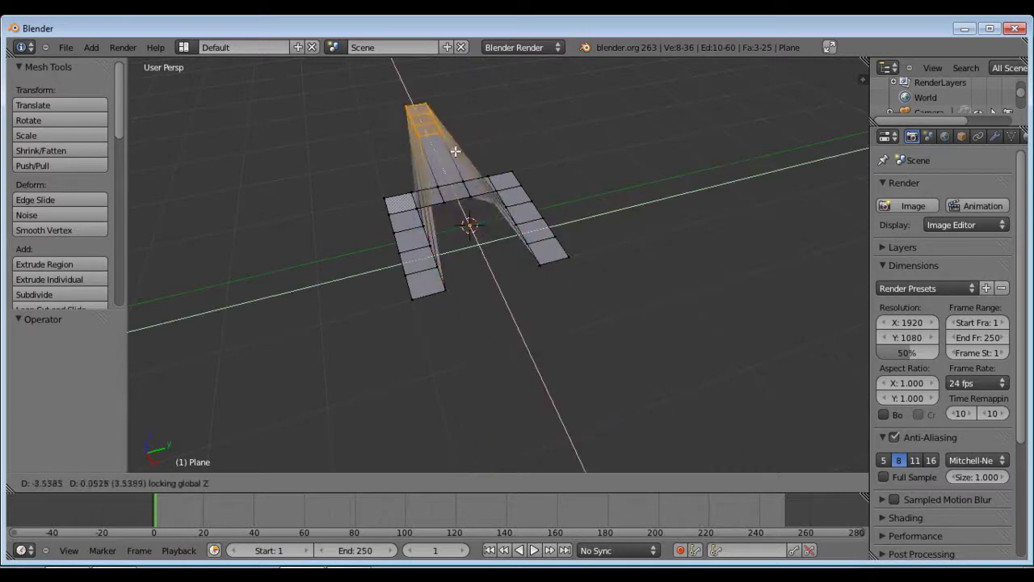
pyautogui.hotkey('shift', 'z')
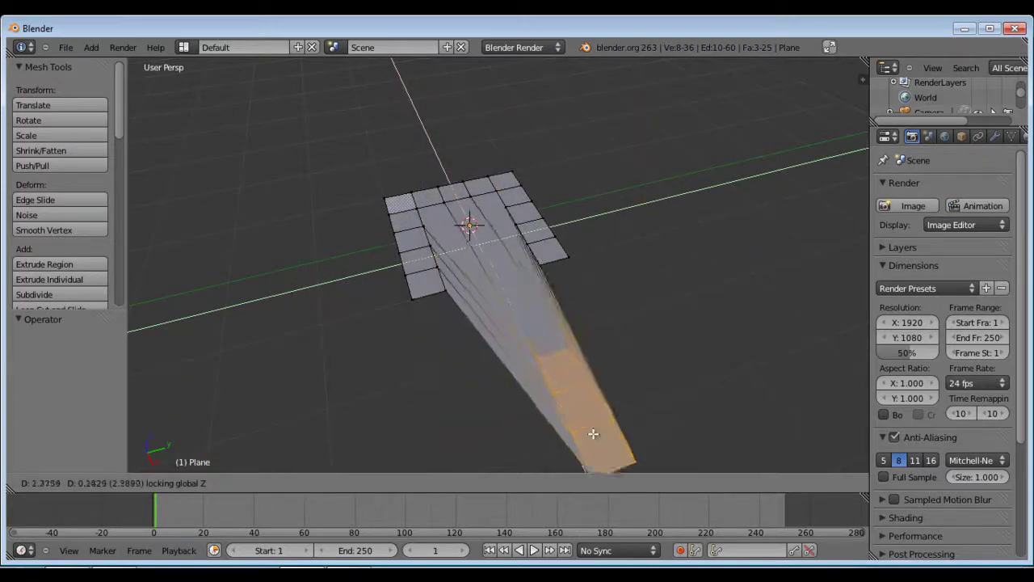
pyautogui.click(596, 429)
pyautogui.moveTo(690, 351); pyautogui.dragTo(571, 284, button='middle')
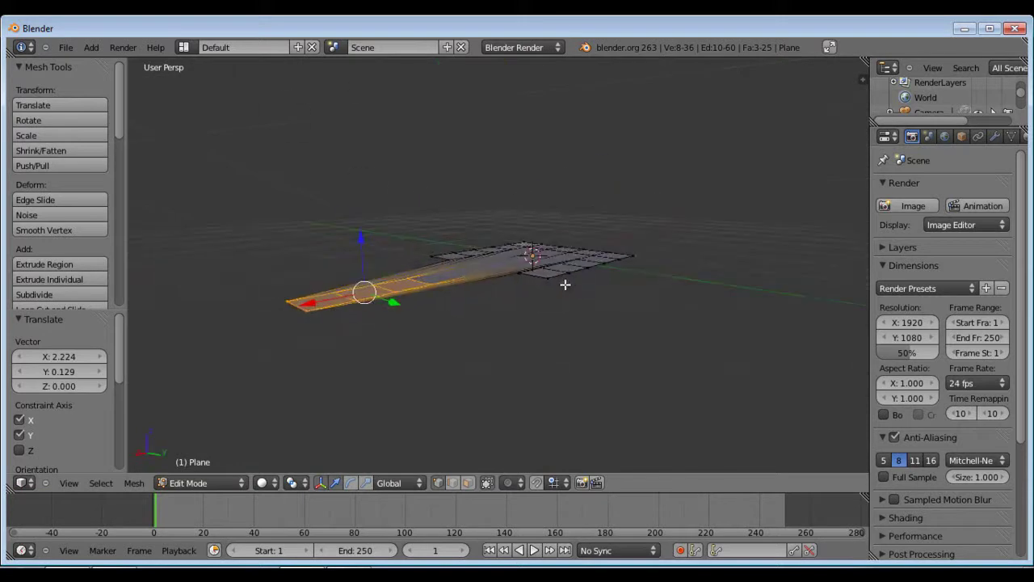
# Step: Move the three-face strip with the global X axis locked, and undo the strip's moves
pyautogui.press('g')
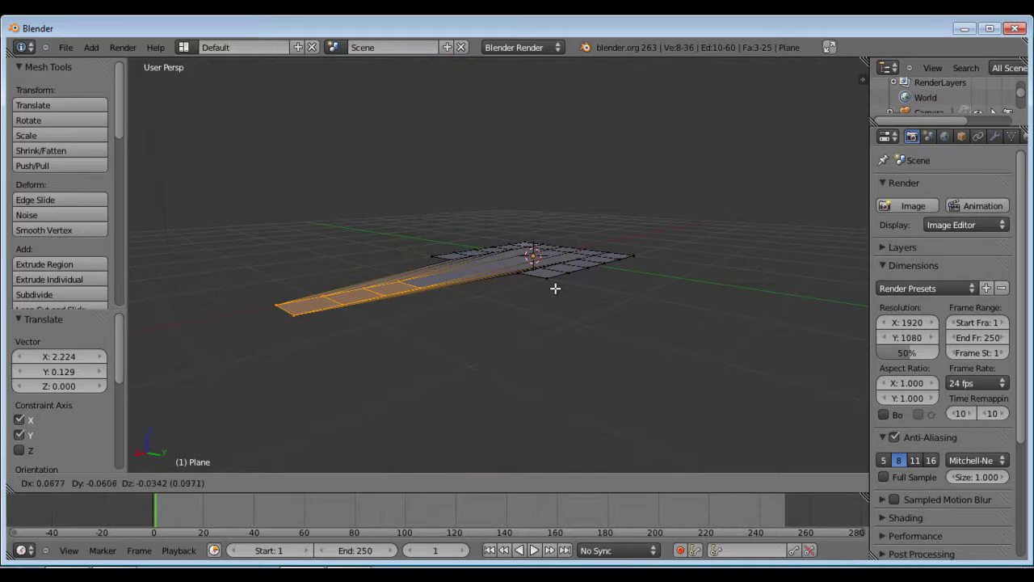
pyautogui.press('x')
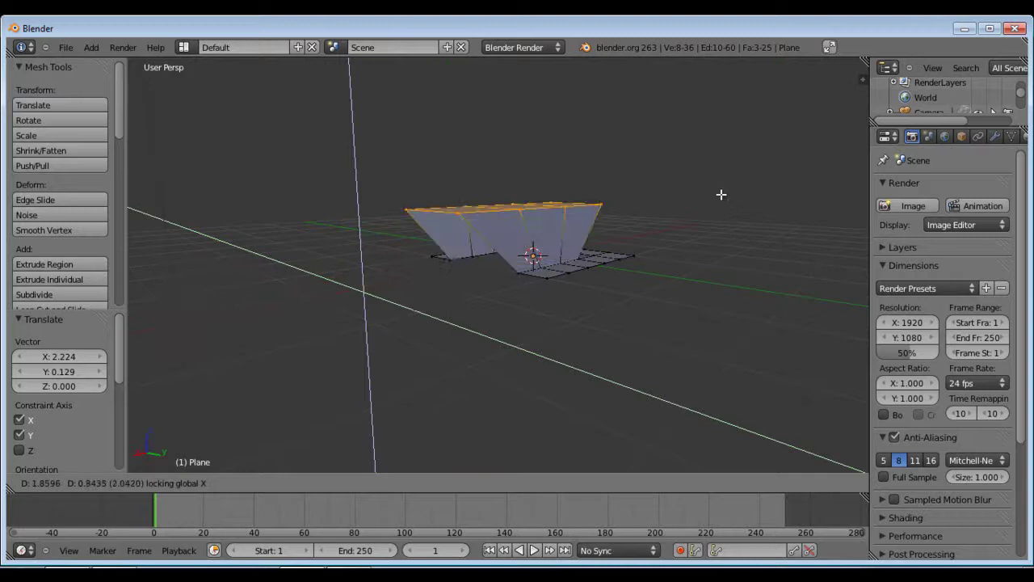
pyautogui.click(465, 329)
pyautogui.moveTo(465, 329); pyautogui.dragTo(574, 364, button='middle')
pyautogui.hotkey('ctrl', 'z')
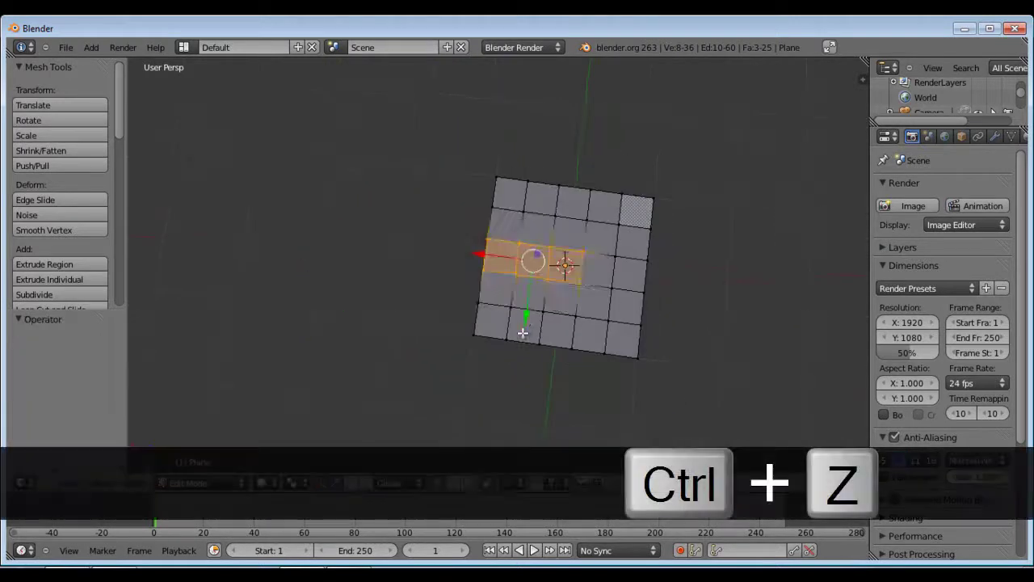
# Step: Move the selected three-face strip outward along the X axis, away from the plane's edge, and deselect everything
pyautogui.moveTo(524, 326); pyautogui.dragTo(533, 311, button='middle')
pyautogui.moveTo(533, 313); pyautogui.dragTo(528, 317)
pyautogui.press('x')
pyautogui.moveTo(405, 337); pyautogui.dragTo(363, 360)
pyautogui.moveTo(462, 376); pyautogui.dragTo(387, 324, button='middle')
pyautogui.press('a')
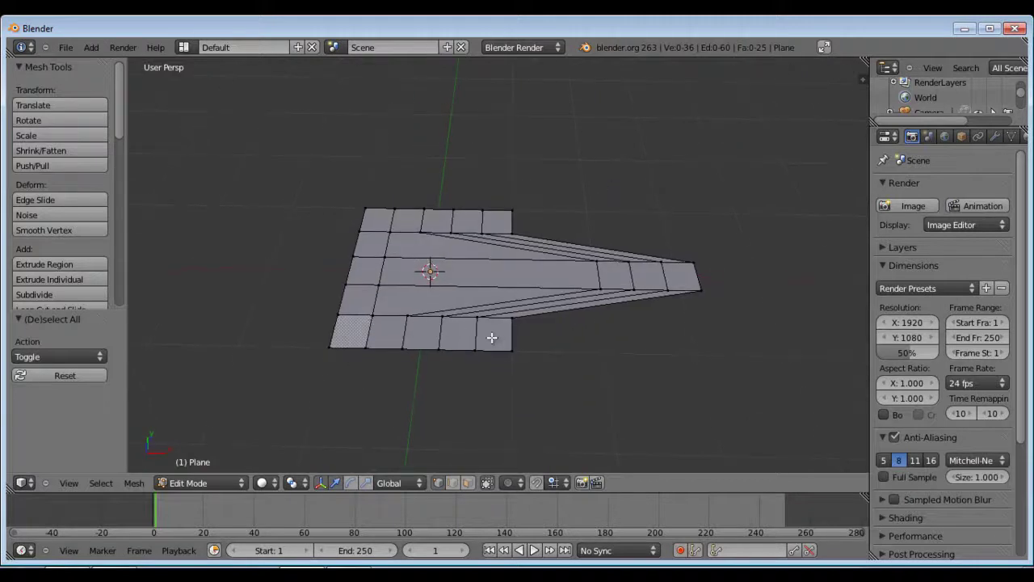
# Step: Circle-select the outer border vertices along the plane's -X edge and its two long sides
pyautogui.moveTo(525, 341)
pyautogui.mouseDown(button='middle')
pyautogui.moveTo(427, 323)
pyautogui.moveTo(386, 137)
pyautogui.moveTo(555, 311)
pyautogui.moveTo(554, 325)
pyautogui.moveTo(533, 334)
pyautogui.mouseUp(button='middle')
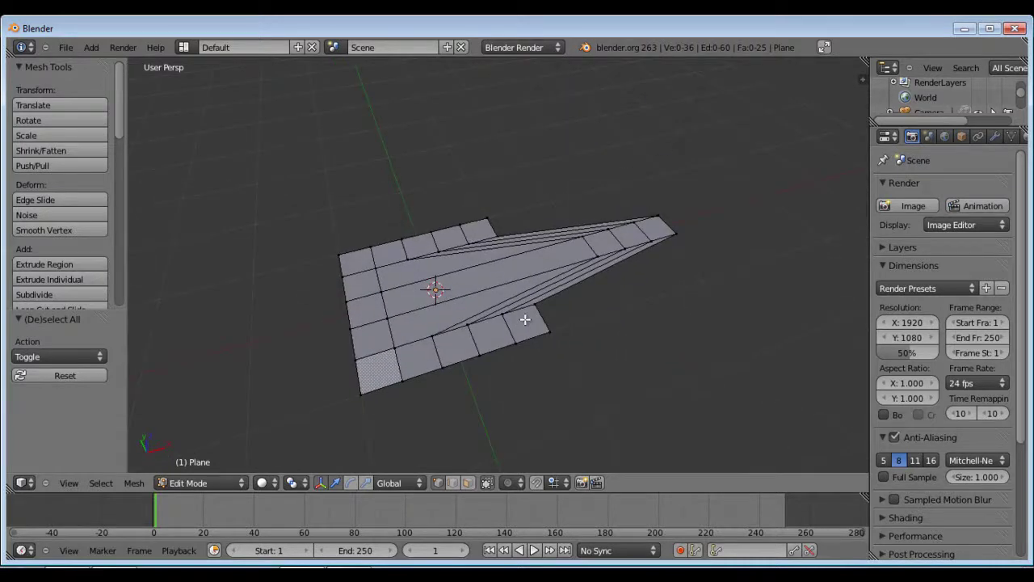
pyautogui.moveTo(634, 350); pyautogui.dragTo(641, 289, button='middle')
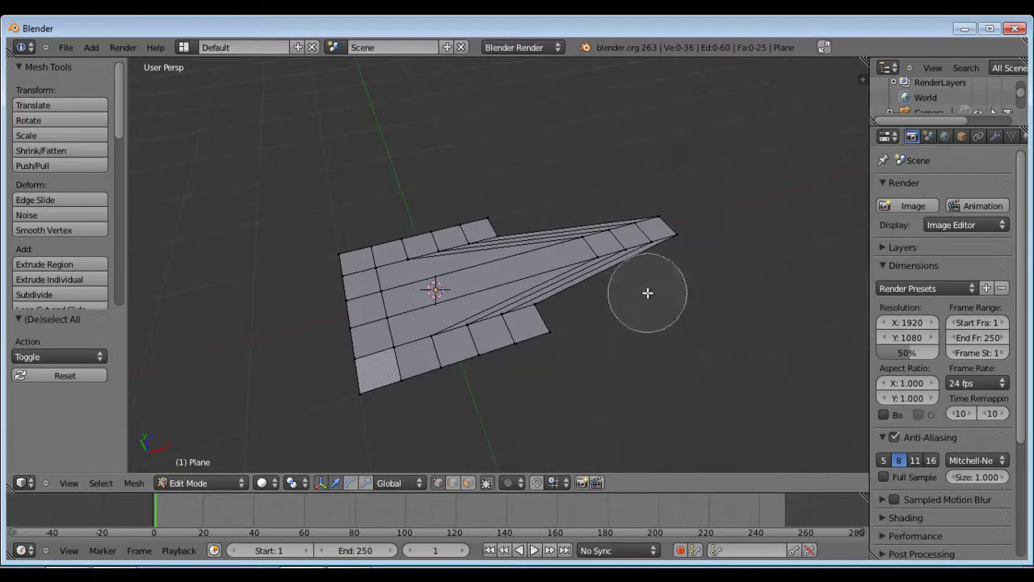
pyautogui.moveTo(589, 330)
pyautogui.mouseDown()
pyautogui.moveTo(484, 343)
pyautogui.moveTo(368, 383)
pyautogui.moveTo(316, 271)
pyautogui.mouseUp()
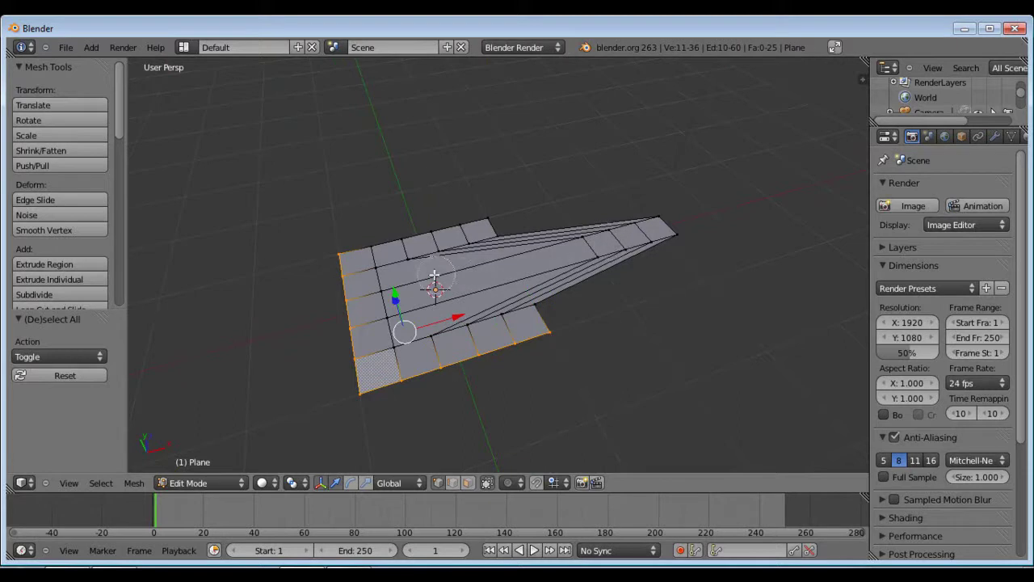
pyautogui.keyDown('shift'); pyautogui.rightClick(375, 237); pyautogui.keyUp('shift')
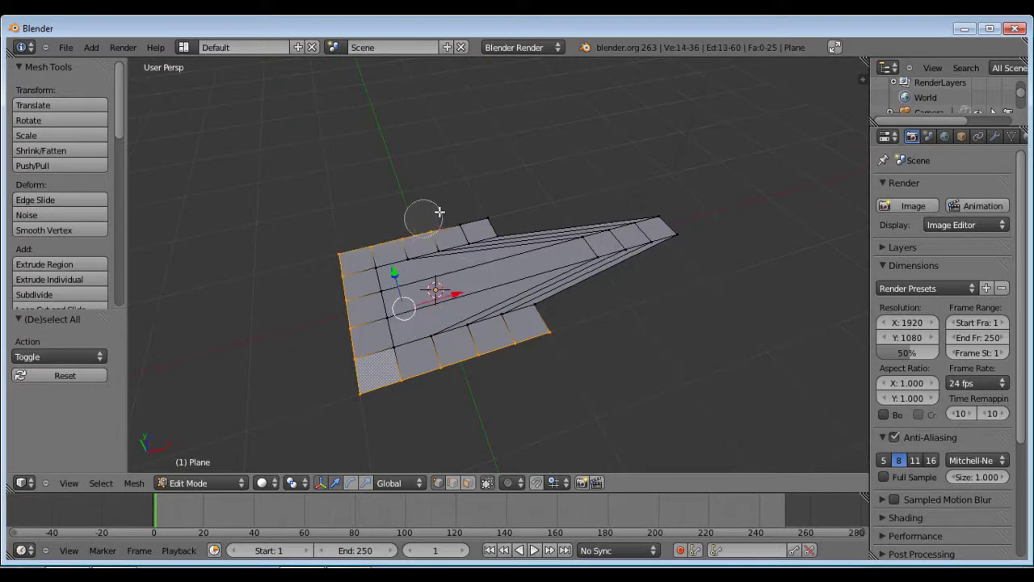
pyautogui.moveTo(438, 212); pyautogui.dragTo(492, 197)
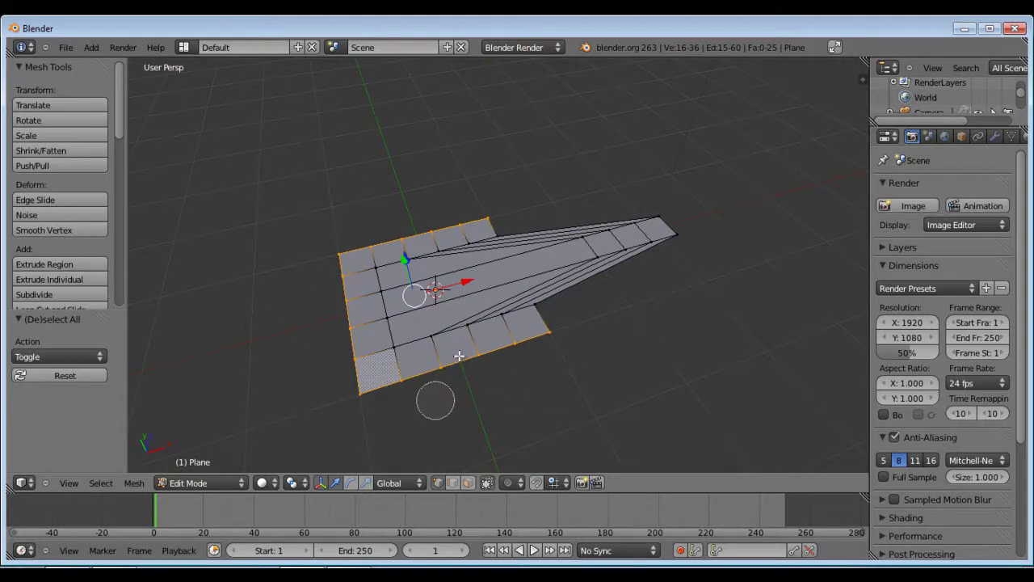
pyautogui.press('Escape')
# Step: Scale the selected border vertices by 1.712 with the global Z axis locked, and deselect everything
pyautogui.press('s')
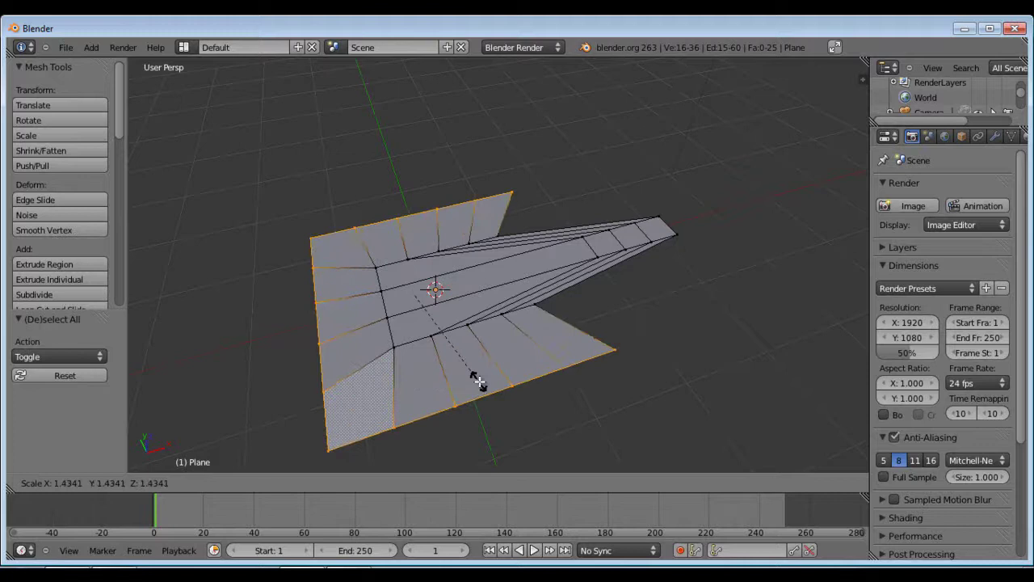
pyautogui.hotkey('shift', 'z')
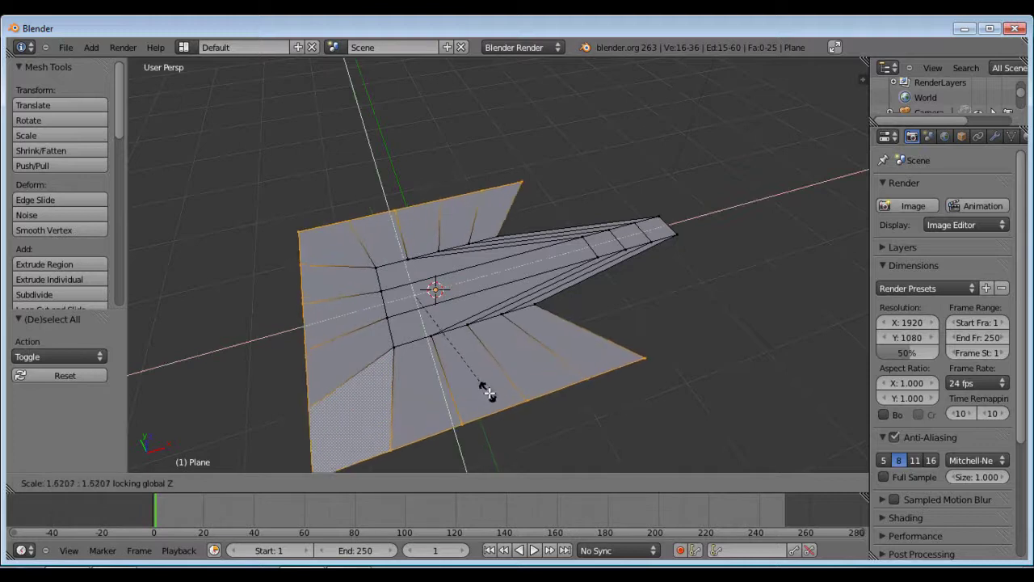
pyautogui.click(491, 396)
pyautogui.moveTo(623, 358); pyautogui.dragTo(729, 308, button='middle')
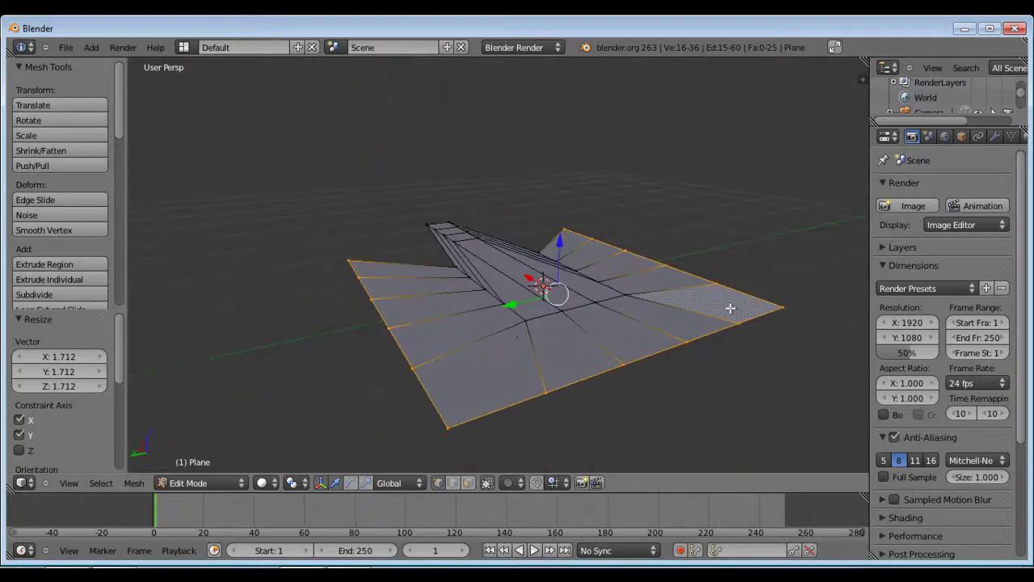
pyautogui.moveTo(501, 343); pyautogui.dragTo(550, 235, button='middle')
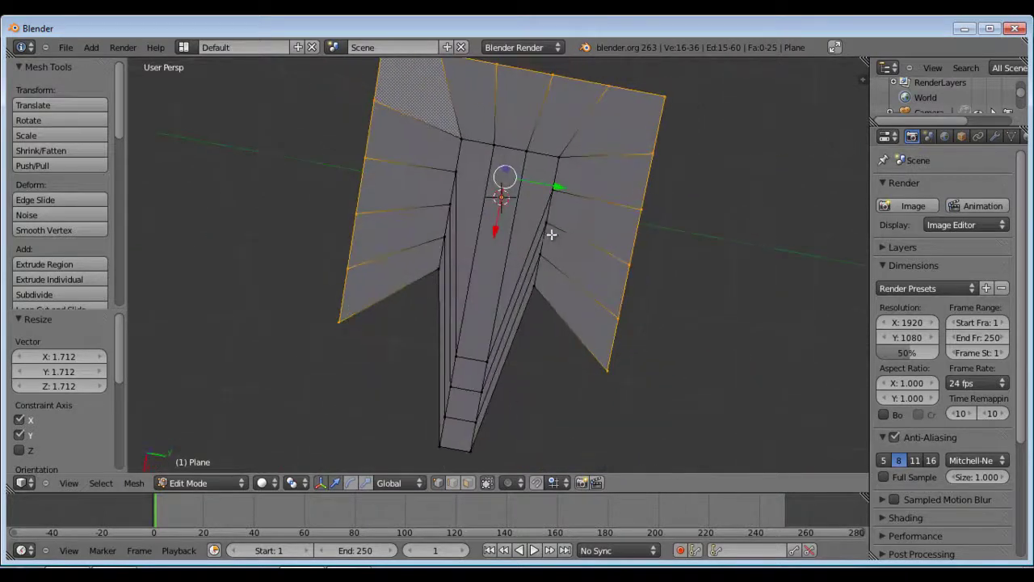
pyautogui.press('KP_7')
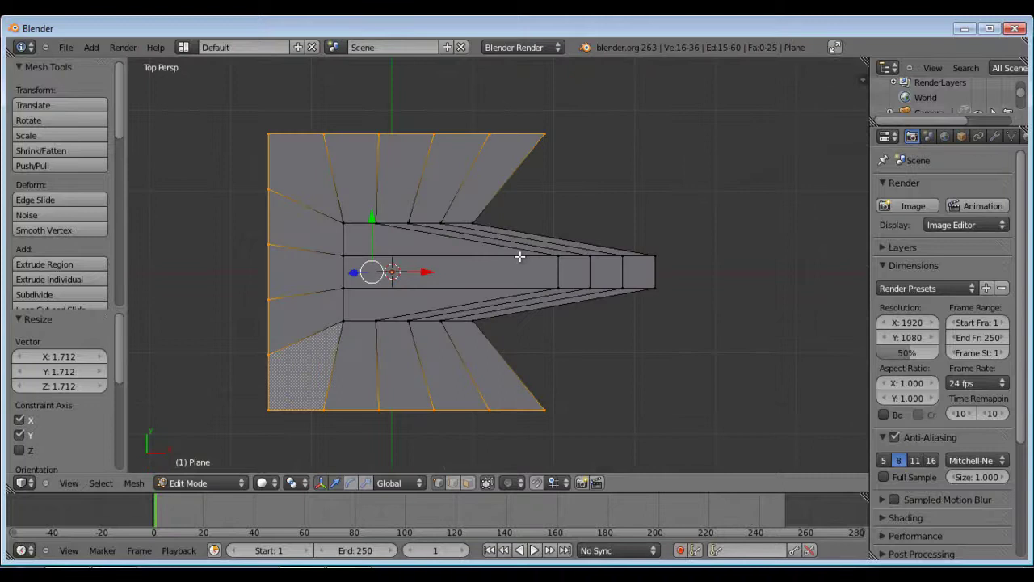
pyautogui.moveTo(568, 282); pyautogui.dragTo(557, 305, button='middle')
pyautogui.press('a')
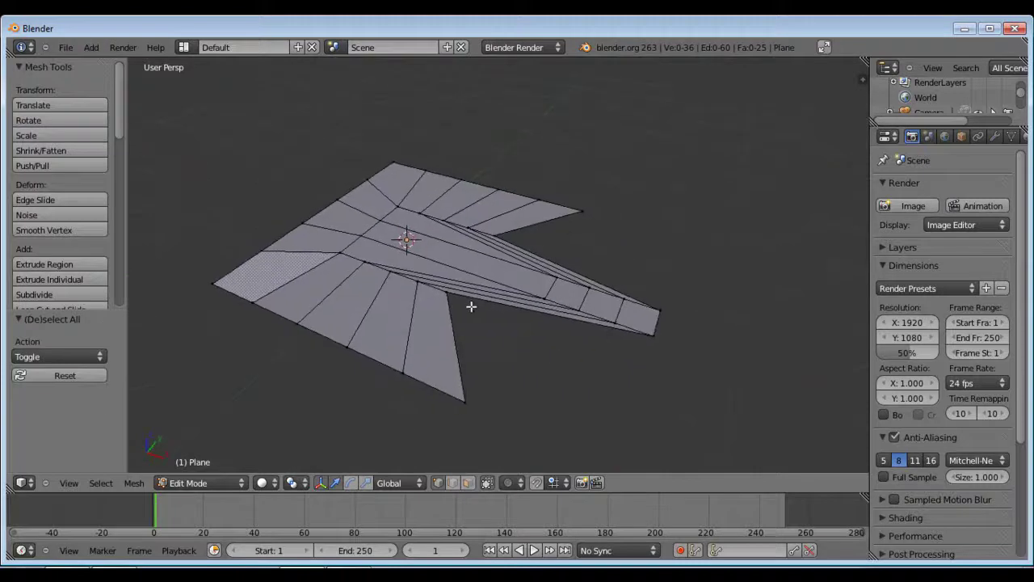
# Step: Delete the plane in Object Mode and add a cube mesh
pyautogui.press('Tab')
pyautogui.moveTo(471, 306); pyautogui.dragTo(452, 348, button='middle')
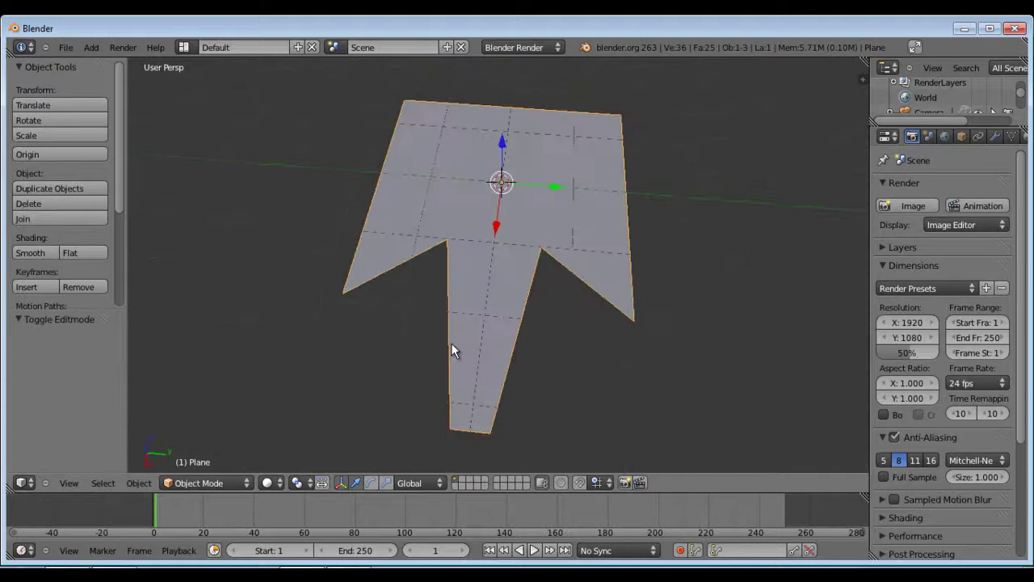
pyautogui.press('x')
pyautogui.click(451, 349)
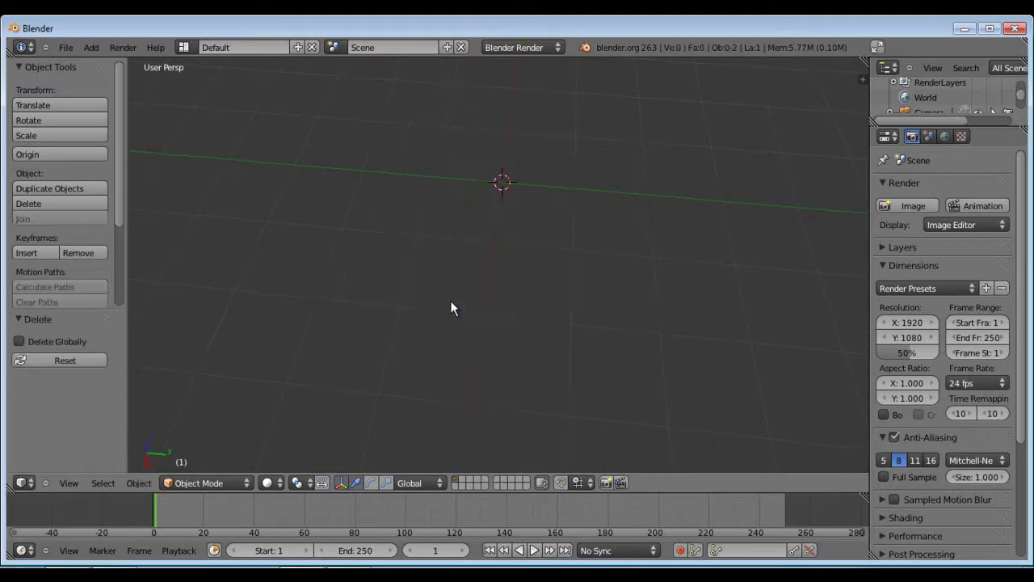
pyautogui.hotkey('shift', 'a')
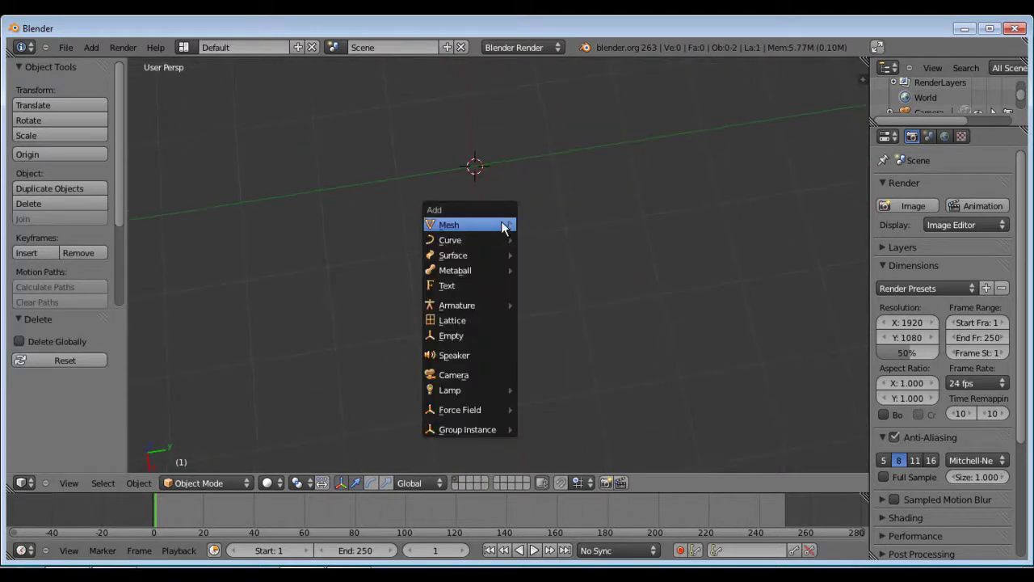
pyautogui.moveTo(502, 226)
pyautogui.click(538, 240)
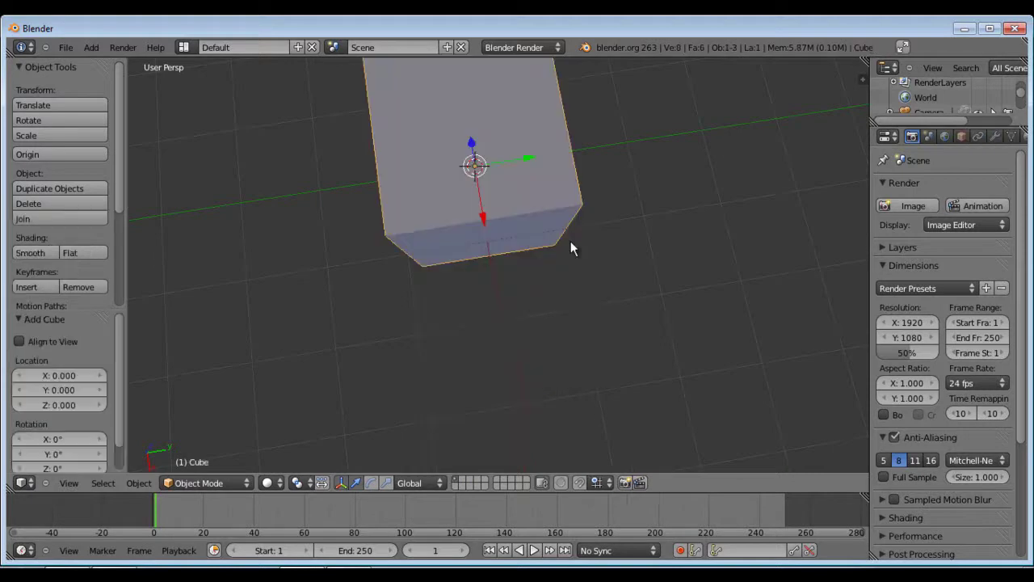
# Step: Subdivide the whole cube in Edit Mode with 4 cuts
pyautogui.moveTo(570, 241); pyautogui.dragTo(420, 279, button='middle')
pyautogui.press('Tab')
pyautogui.press('w')
pyautogui.click(326, 297)
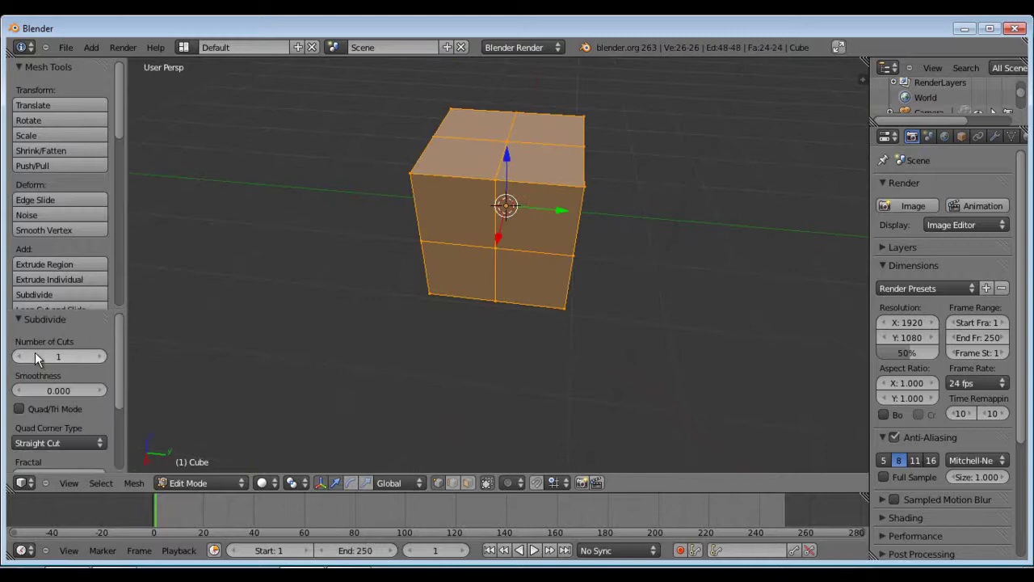
pyautogui.moveTo(57, 360); pyautogui.dragTo(58, 365)
pyautogui.write('4')
pyautogui.press('Return')
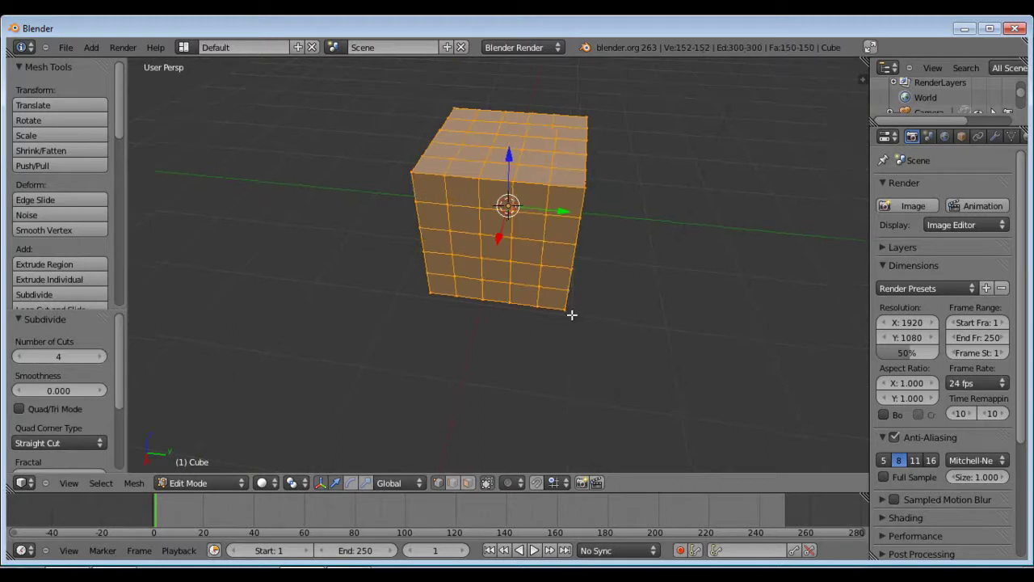
# Step: Deselect everything and box-select the visible faces in the second row from the top, across the +X side and around its corner
pyautogui.moveTo(570, 312); pyautogui.dragTo(543, 205, button='middle')
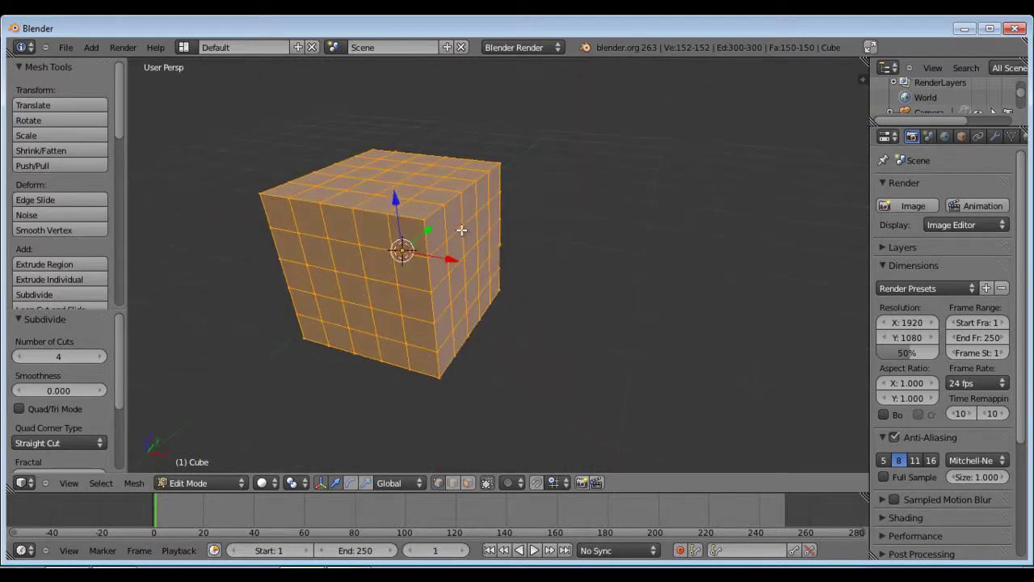
pyautogui.press('a')
pyautogui.moveTo(484, 249); pyautogui.dragTo(533, 212, button='middle')
pyautogui.press('b')
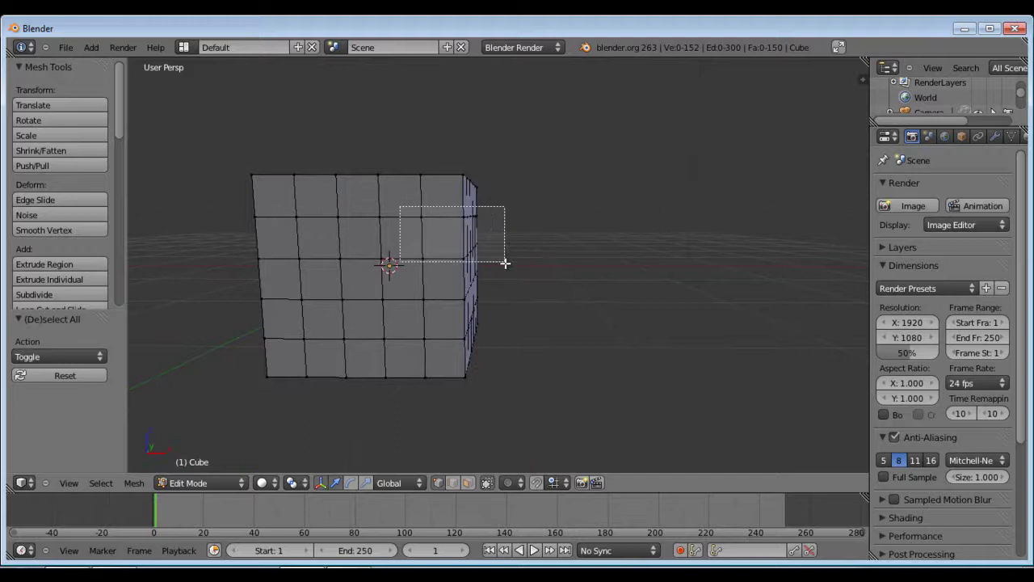
pyautogui.moveTo(562, 245); pyautogui.dragTo(596, 245)
pyautogui.moveTo(596, 245); pyautogui.dragTo(541, 252, button='middle')
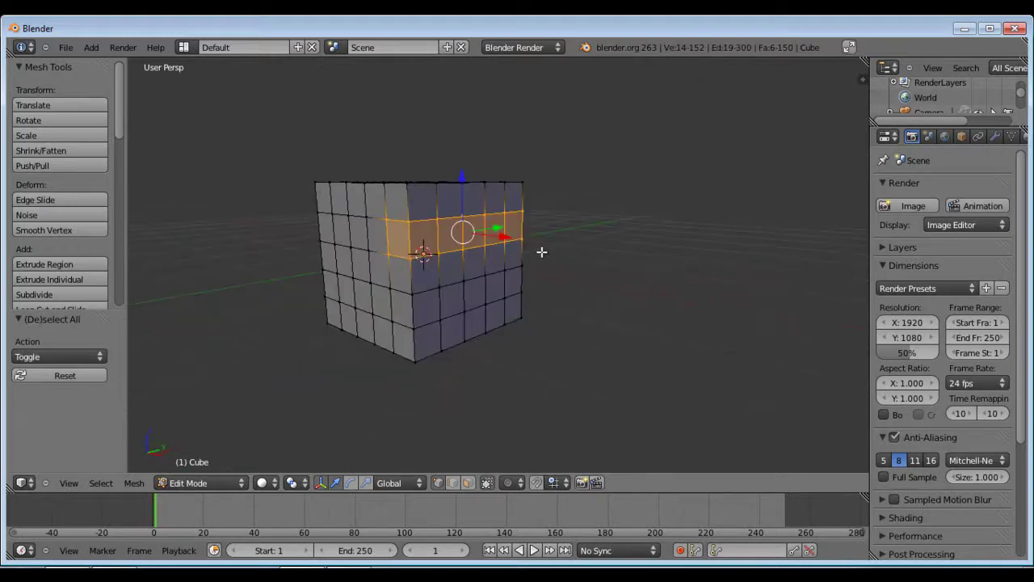
# Step: Turn off limiting the selection to visible geometry, so vertices behind the cube's front faces can be selected
pyautogui.click(487, 483)
pyautogui.moveTo(634, 213); pyautogui.dragTo(682, 268, button='middle')
pyautogui.scroll(5, 583, 246)
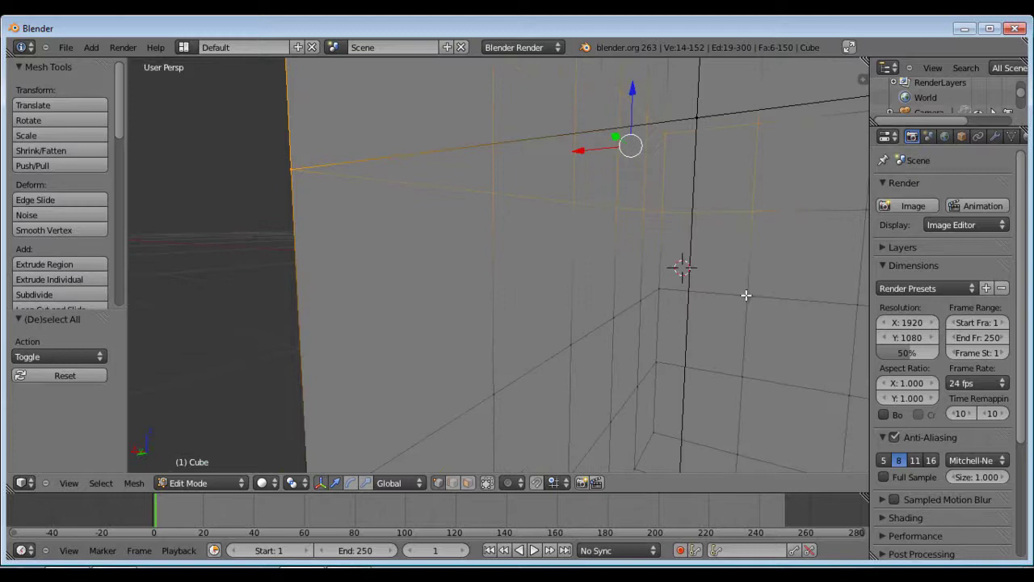
# Step: Select and move a single vertex seen through the cube, and undo the vertex's move and selection
pyautogui.moveTo(764, 333); pyautogui.dragTo(754, 328, button='right')
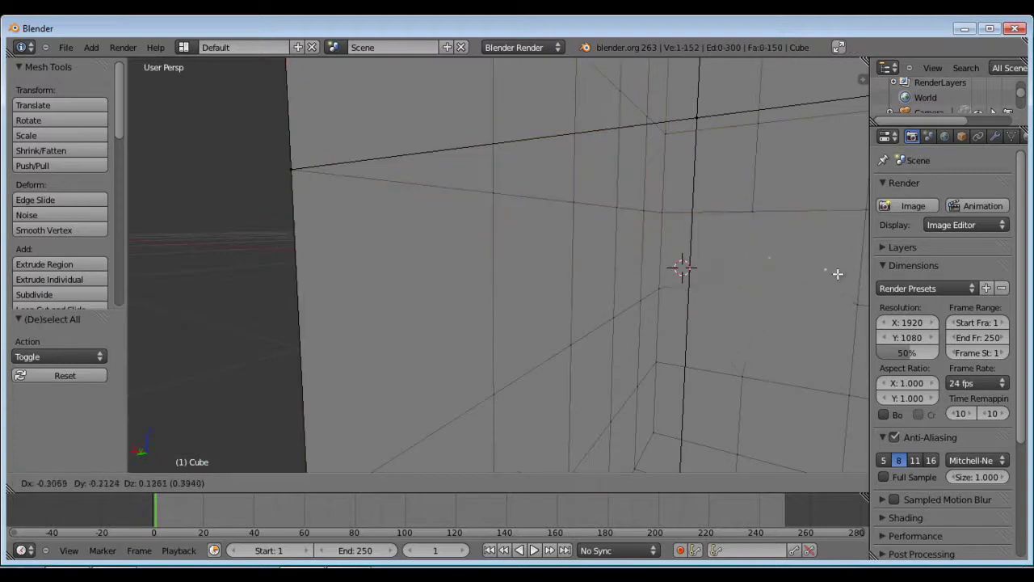
pyautogui.scroll(-8, 614, 202)
pyautogui.hotkey('ctrl', 'z')
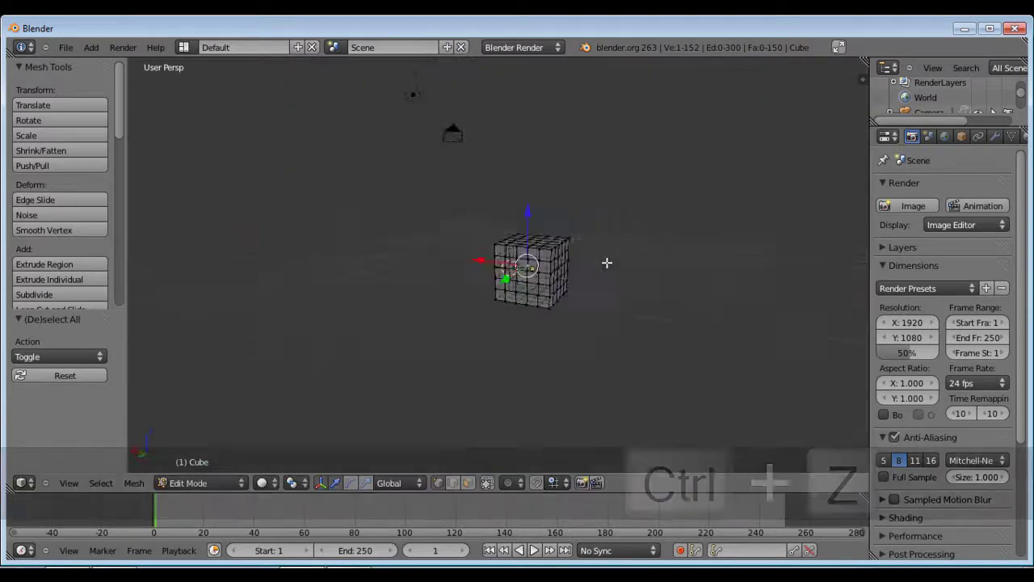
# Step: Inspect the cube's selected faces and hidden vertices in wireframe and see-through solid shading
pyautogui.scroll(8, 521, 264)
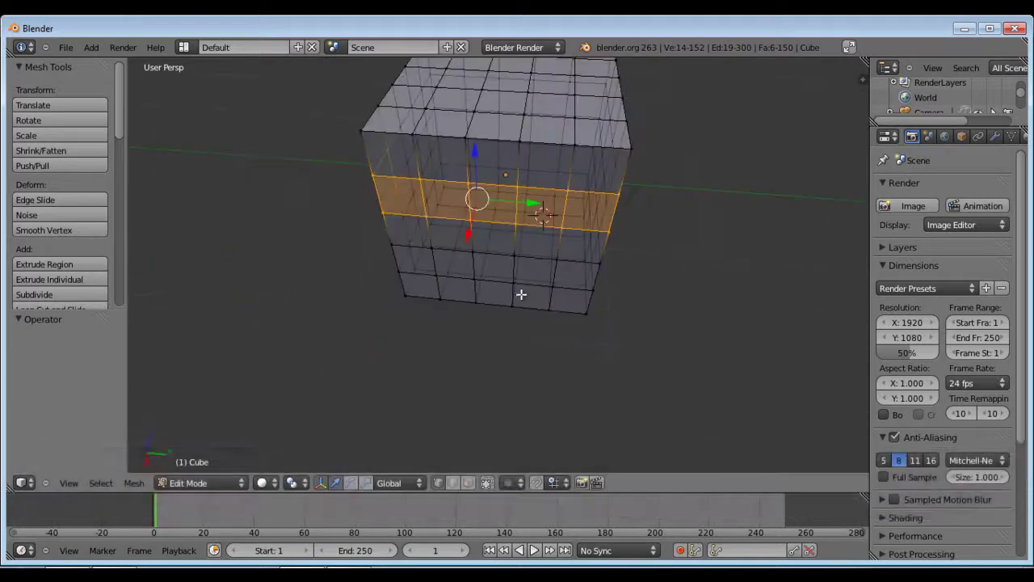
pyautogui.press('z')
pyautogui.moveTo(485, 261)
pyautogui.mouseDown(button='middle')
pyautogui.moveTo(494, 197)
pyautogui.moveTo(600, 238)
pyautogui.moveTo(607, 192)
pyautogui.moveTo(655, 236)
pyautogui.moveTo(518, 276)
pyautogui.moveTo(480, 217)
pyautogui.mouseUp(button='middle')
pyautogui.press('z')
pyautogui.scroll(6, 655, 236)
pyautogui.scroll(-6, 671, 229)
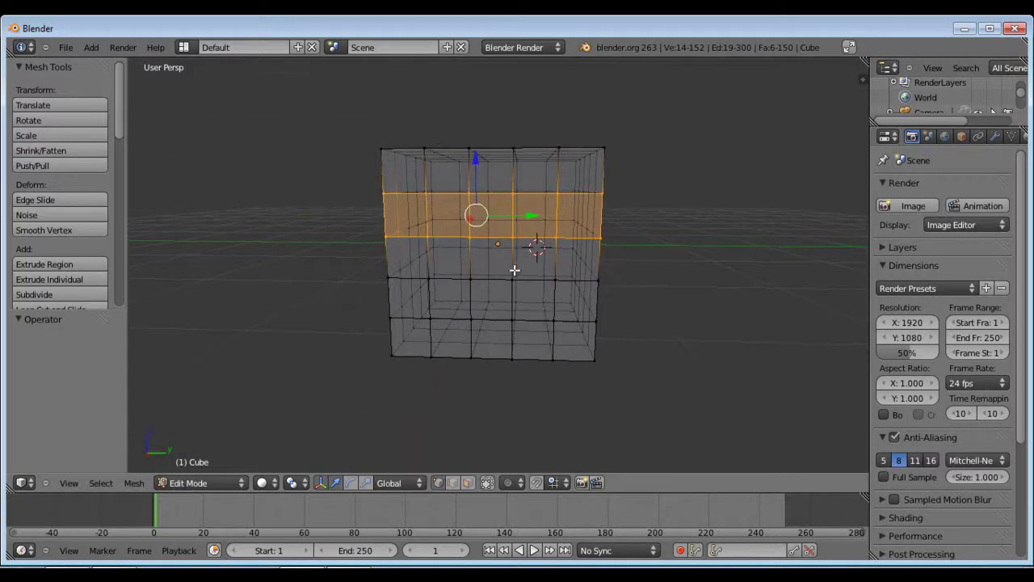
# Step: In orthographic view, scale up the ring of faces second from the cube's top, and return to Object Mode
pyautogui.press('KP_5')
pyautogui.moveTo(503, 266); pyautogui.dragTo(478, 261, button='middle')
pyautogui.press('s')
pyautogui.click(626, 262)
pyautogui.scroll(-3, 514, 246)
pyautogui.press('Tab')
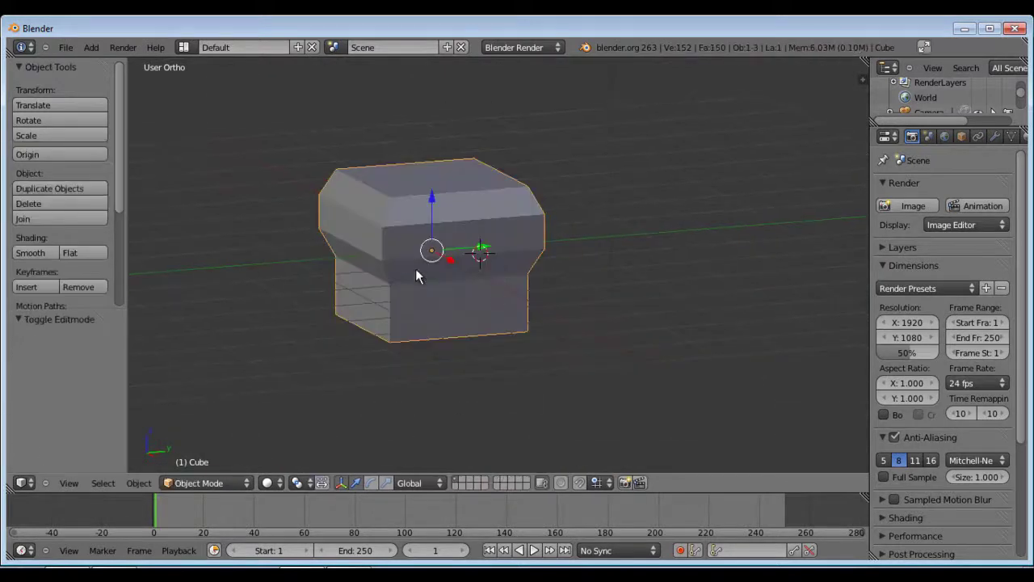
# Step: Add a circle mesh and move it 0.385 along X, 1.114 along Y and 0.221 along Z
pyautogui.hotkey('shift', 's')
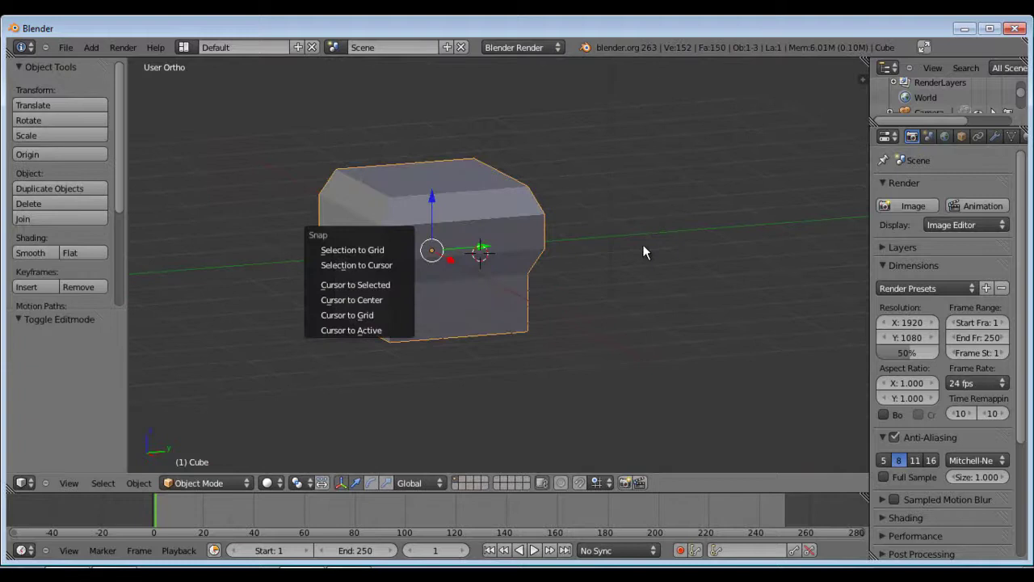
pyautogui.hotkey('shift', 'a')
pyautogui.moveTo(651, 246)
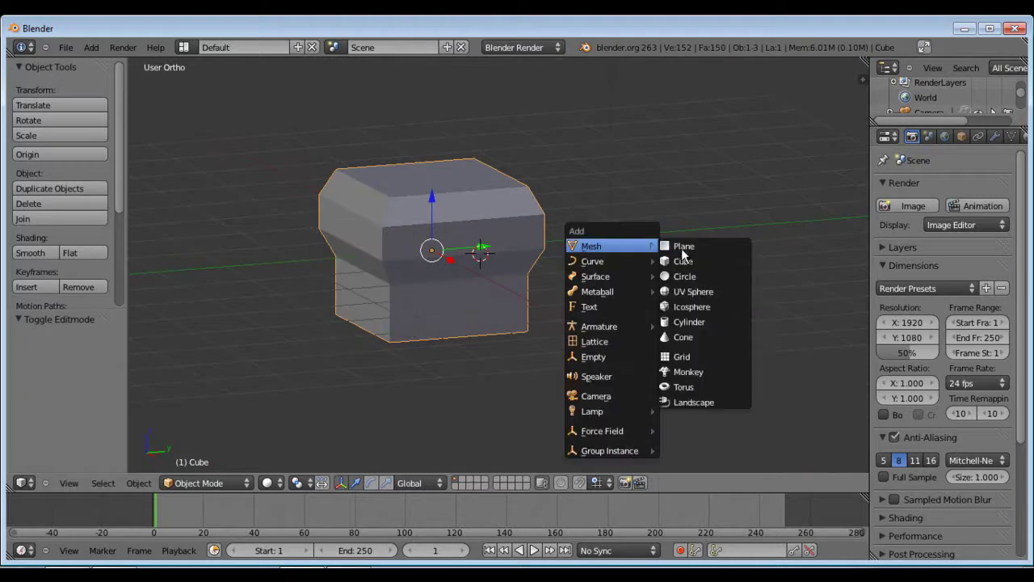
pyautogui.click(686, 277)
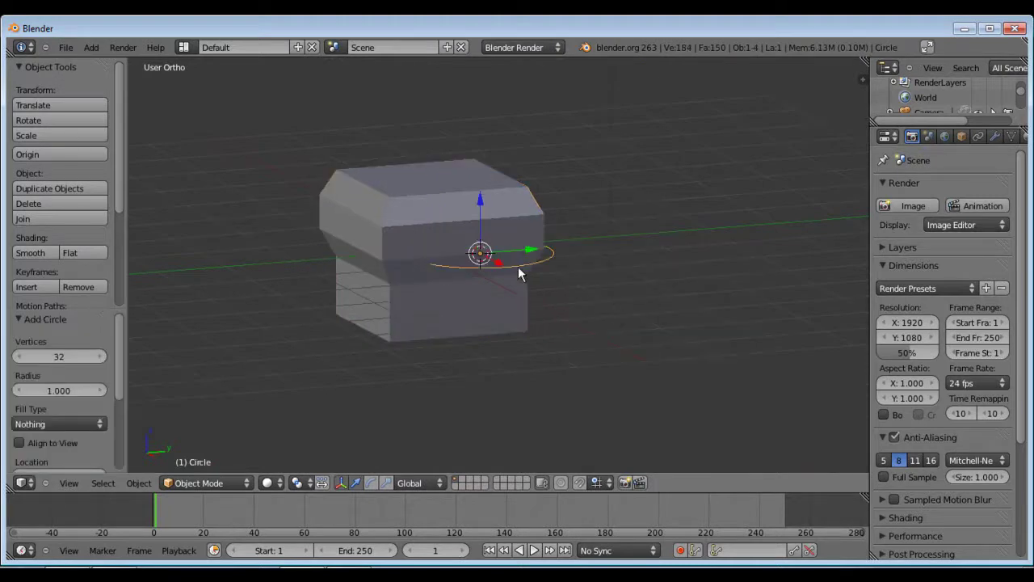
pyautogui.press('g')
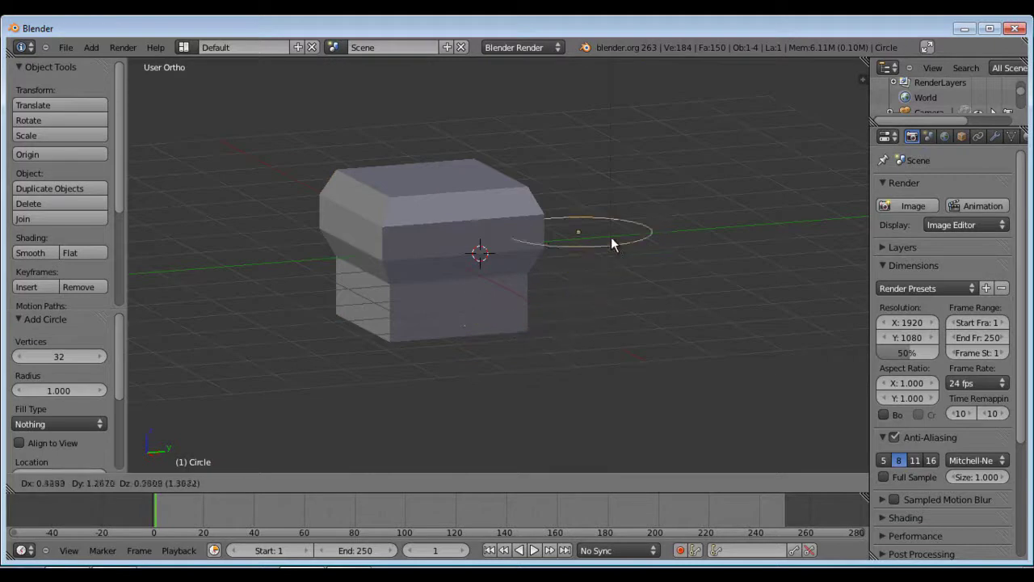
pyautogui.click(605, 249)
pyautogui.moveTo(539, 196); pyautogui.dragTo(570, 250, button='middle')
# Step: Delete the circle and add a new cube mesh at the 3D cursor
pyautogui.press('x')
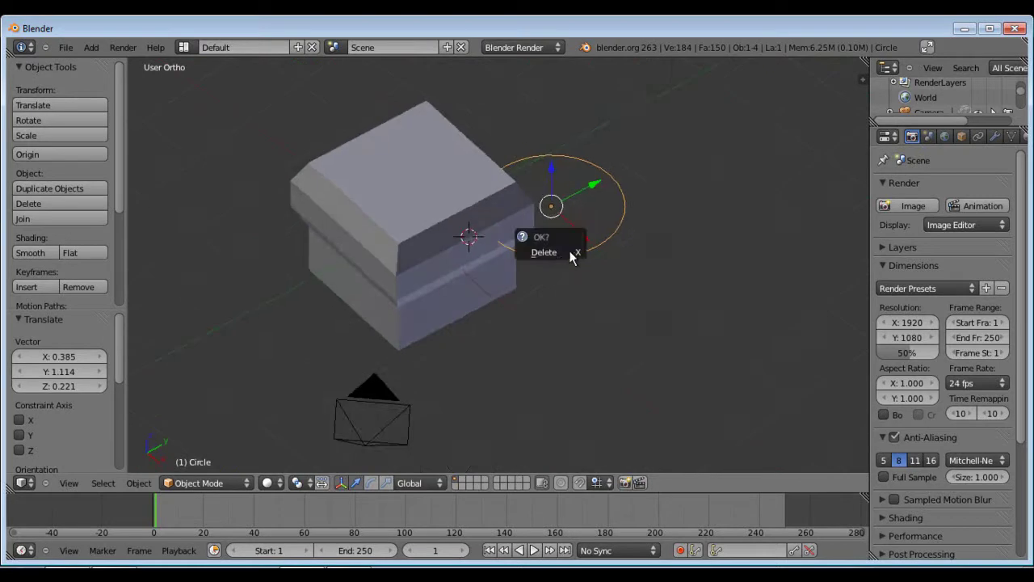
pyautogui.click(559, 256)
pyautogui.hotkey('shift', 'a')
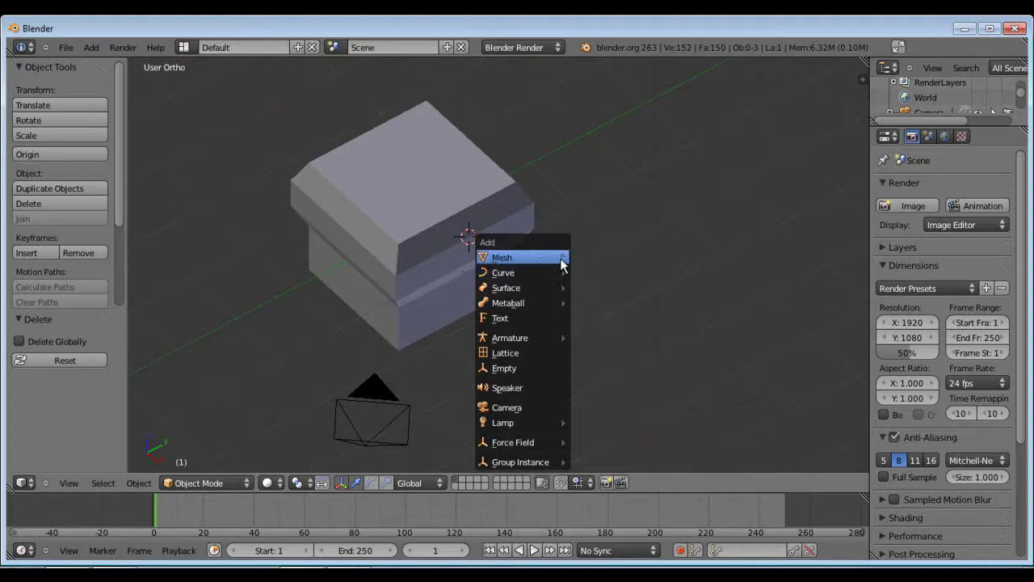
pyautogui.moveTo(569, 261)
pyautogui.click(598, 277)
# Step: Scale the new cube by -0.201 and move it -0.410 along X, -0.500 along Y and 1.231 along Z
pyautogui.moveTo(599, 277); pyautogui.dragTo(573, 260, button='middle')
pyautogui.press('s')
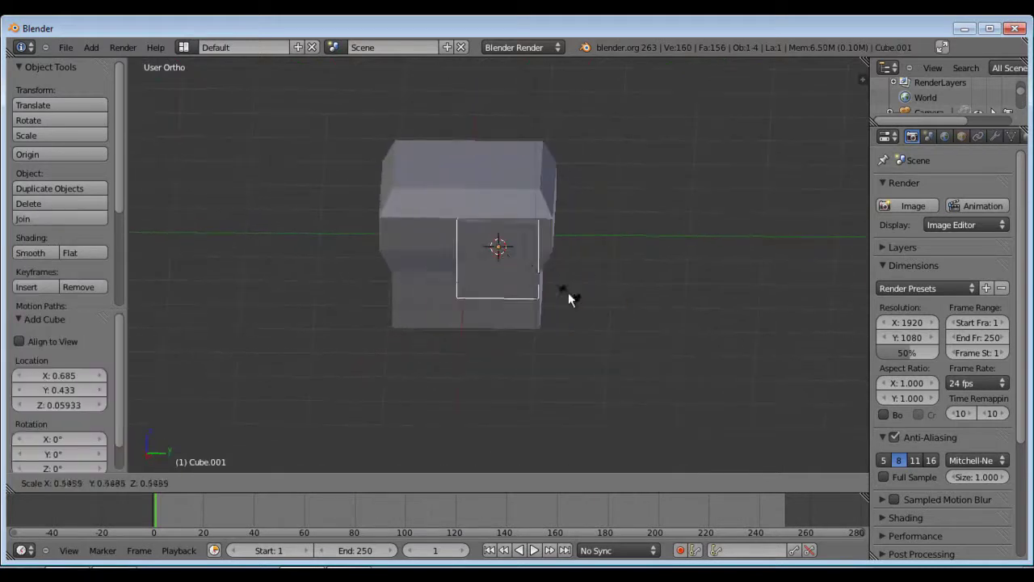
pyautogui.click(493, 280)
pyautogui.press('g')
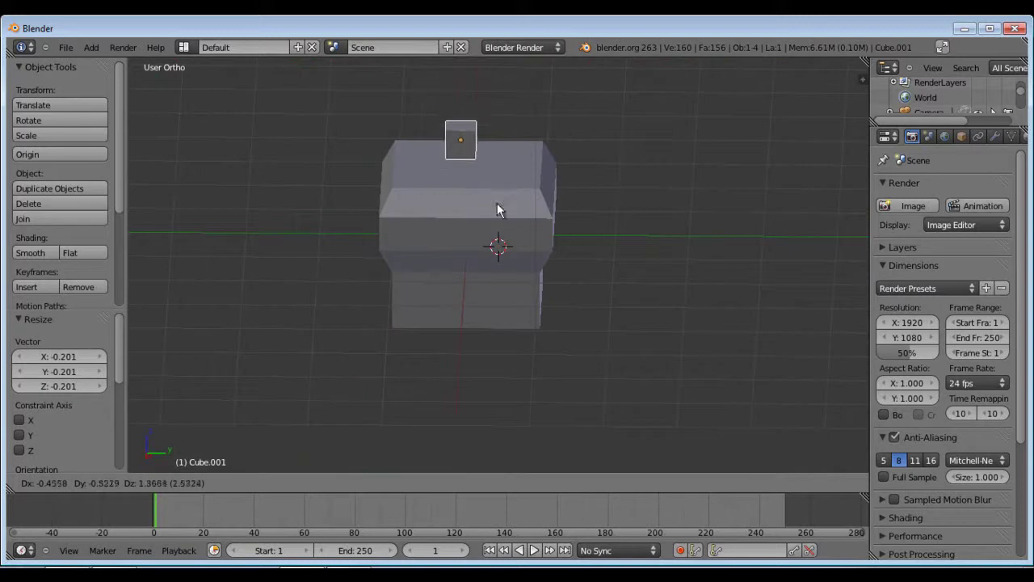
pyautogui.click(505, 257)
# Step: In right orthographic view, lower the small cube 0.215 along Z onto the large cube's top
pyautogui.press('KP_3')
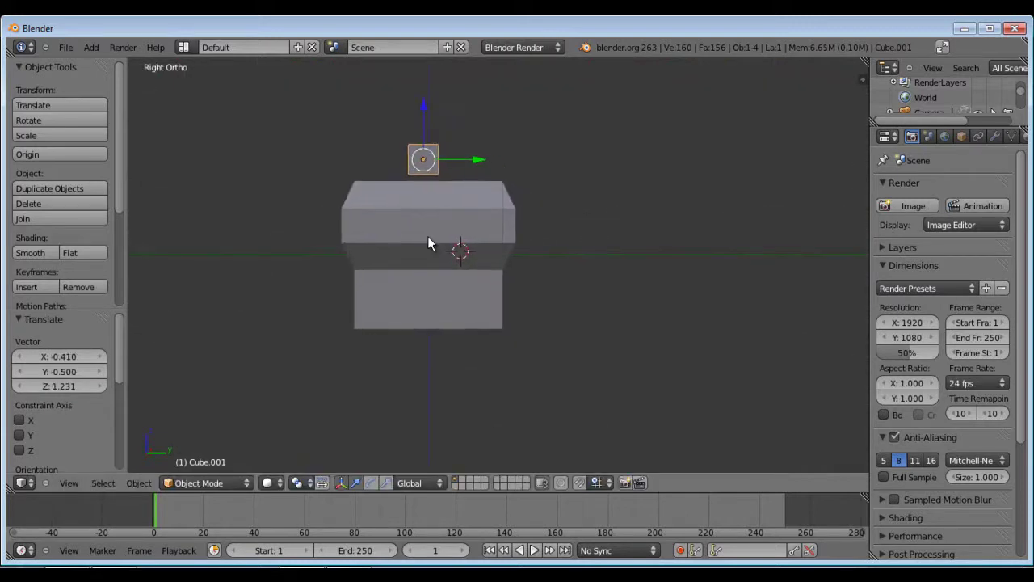
pyautogui.press('g')
pyautogui.press('z')
pyautogui.click(522, 254)
pyautogui.moveTo(522, 254); pyautogui.dragTo(469, 237, button='middle')
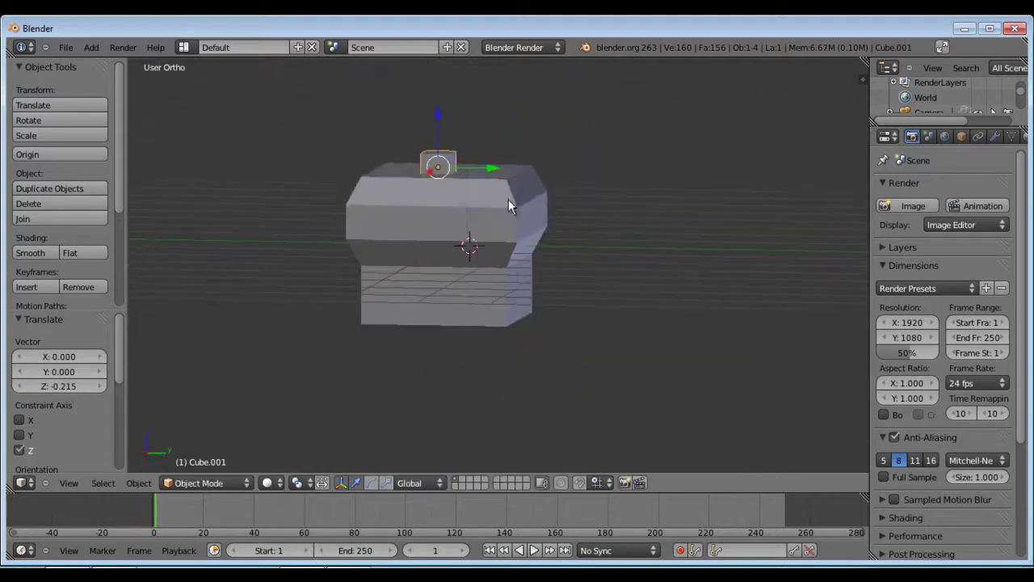
# Step: Try to move the large cube independently of the small cube
pyautogui.rightClick(456, 239)
pyautogui.press('g')
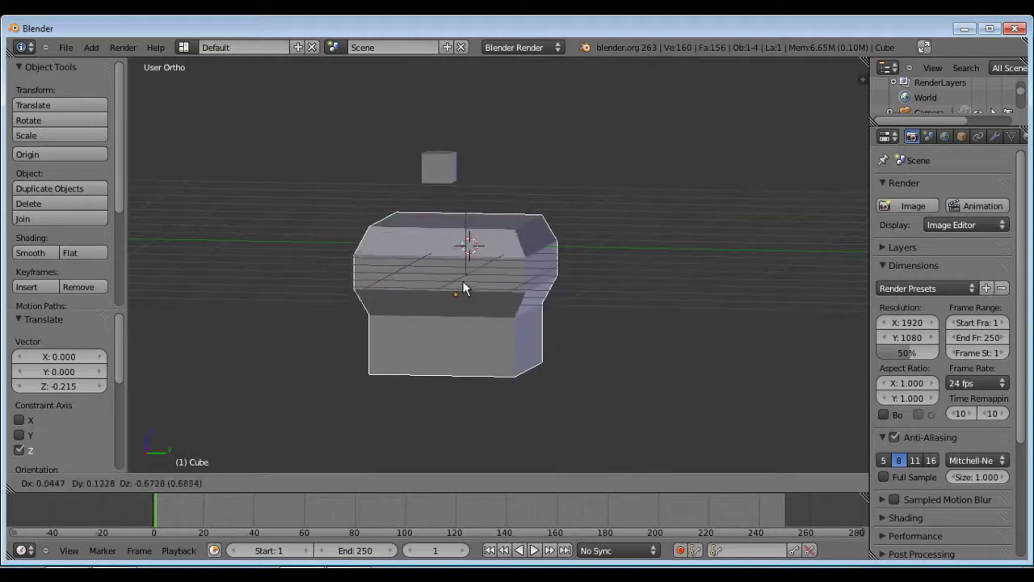
pyautogui.click(505, 272)
pyautogui.moveTo(505, 272); pyautogui.dragTo(434, 299, button='middle')
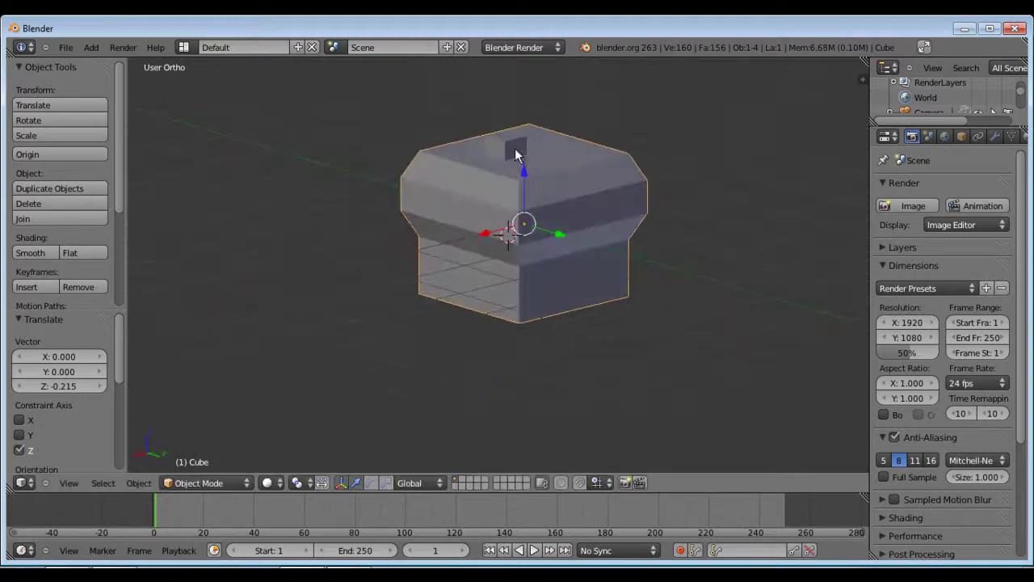
# Step: Delete the small cube on top of the large cube
pyautogui.rightClick(504, 148)
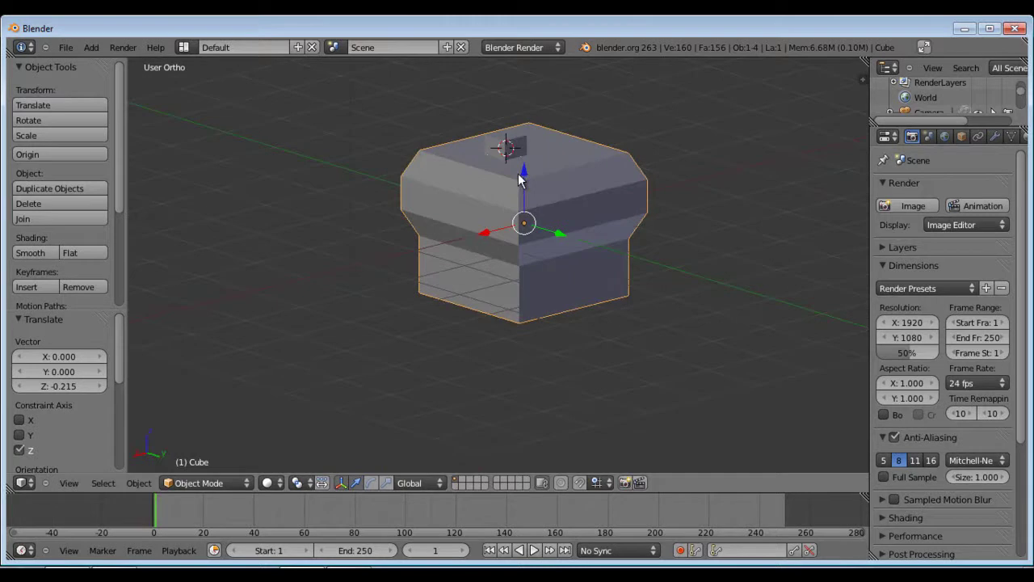
pyautogui.press('x')
pyautogui.click(517, 175)
# Step: Put the large cube in Edit Mode and deselect all of its geometry
pyautogui.moveTo(596, 197); pyautogui.dragTo(596, 263, button='middle')
pyautogui.moveTo(648, 299); pyautogui.dragTo(556, 244, button='middle')
pyautogui.rightClick(556, 245)
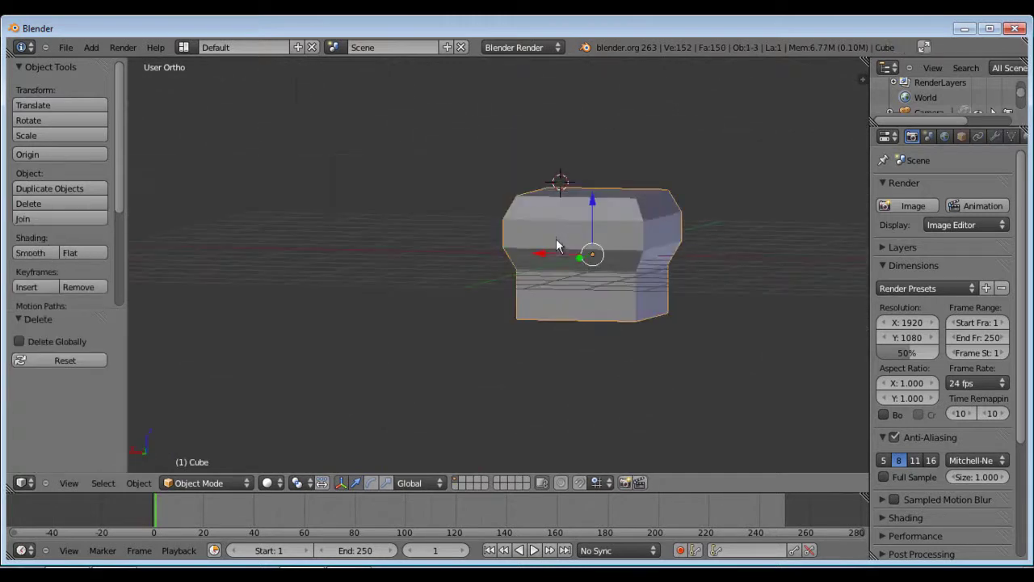
pyautogui.press('Tab')
pyautogui.moveTo(613, 275); pyautogui.dragTo(603, 234, button='middle')
pyautogui.press('a')
pyautogui.moveTo(609, 281); pyautogui.dragTo(473, 376, button='middle')
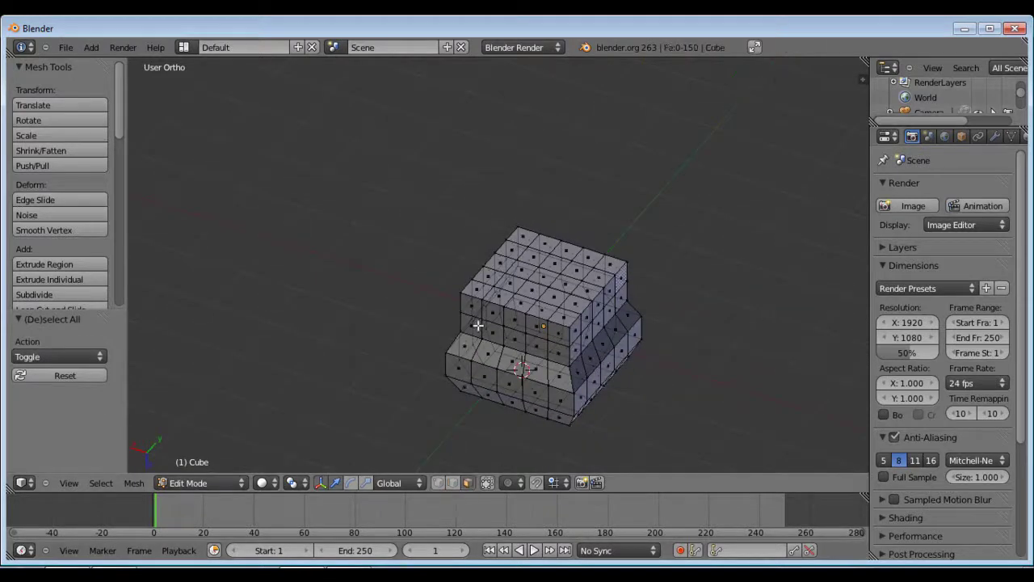
pyautogui.moveTo(477, 325); pyautogui.dragTo(328, 358, button='middle')
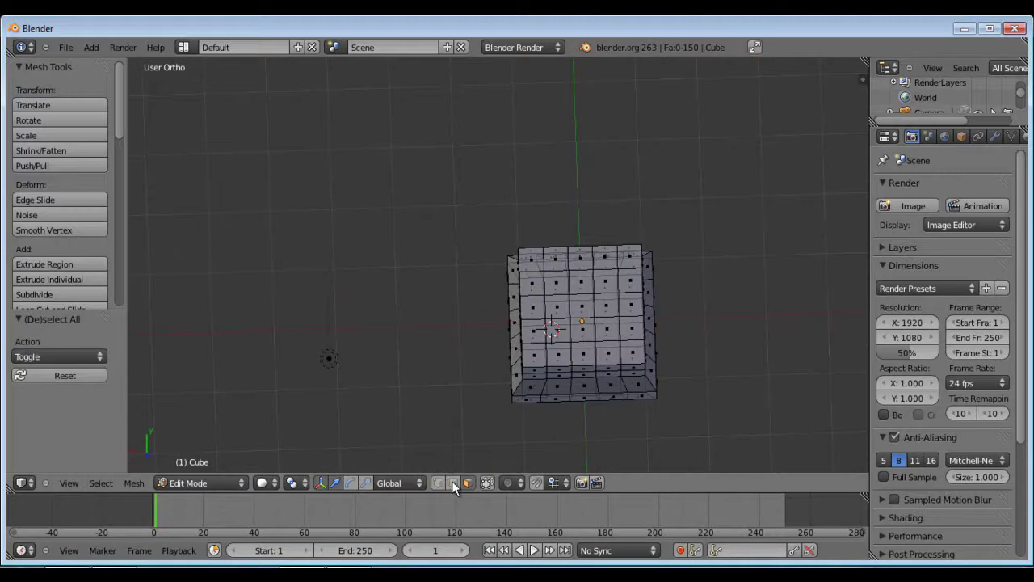
# Step: Try to move a single side edge in edge select mode, and switch to vertex select mode
pyautogui.keyDown('shift'); pyautogui.click(452, 483); pyautogui.keyUp('shift')
pyautogui.moveTo(649, 296); pyautogui.dragTo(516, 220, button='middle')
pyautogui.moveTo(515, 221); pyautogui.dragTo(544, 211, button='right')
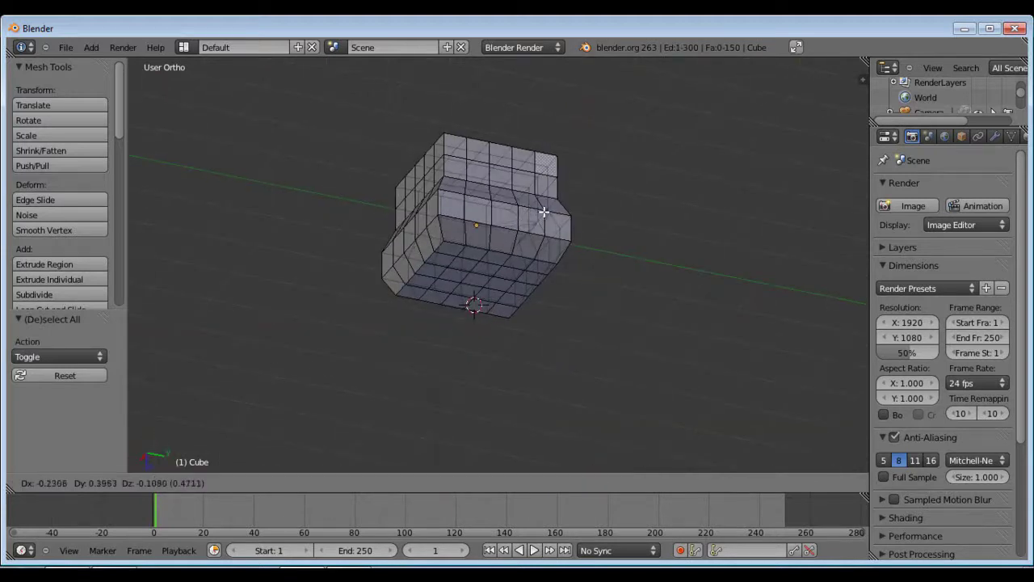
pyautogui.click(453, 411)
pyautogui.click(437, 485)
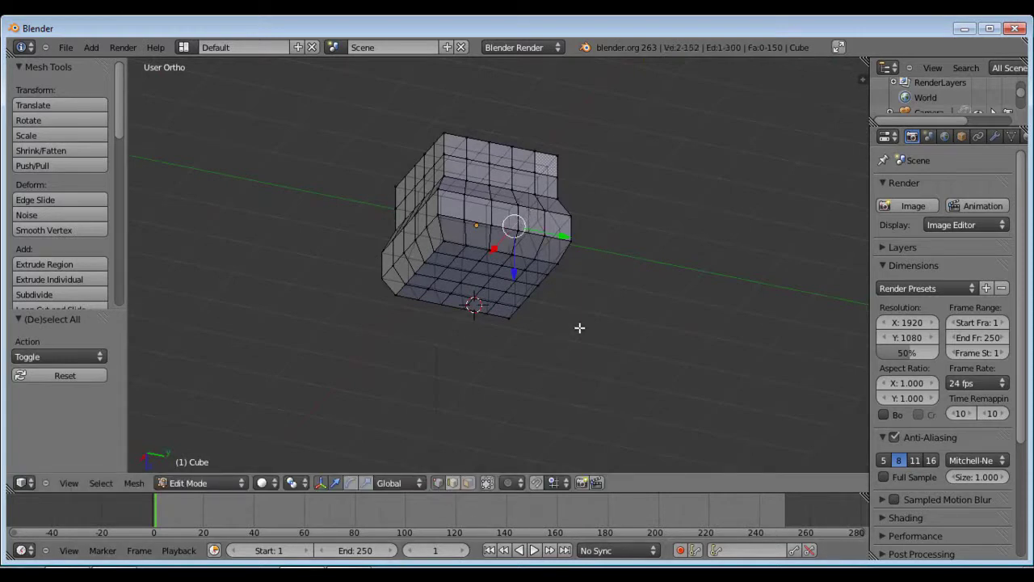
pyautogui.moveTo(579, 325); pyautogui.dragTo(434, 219, button='middle')
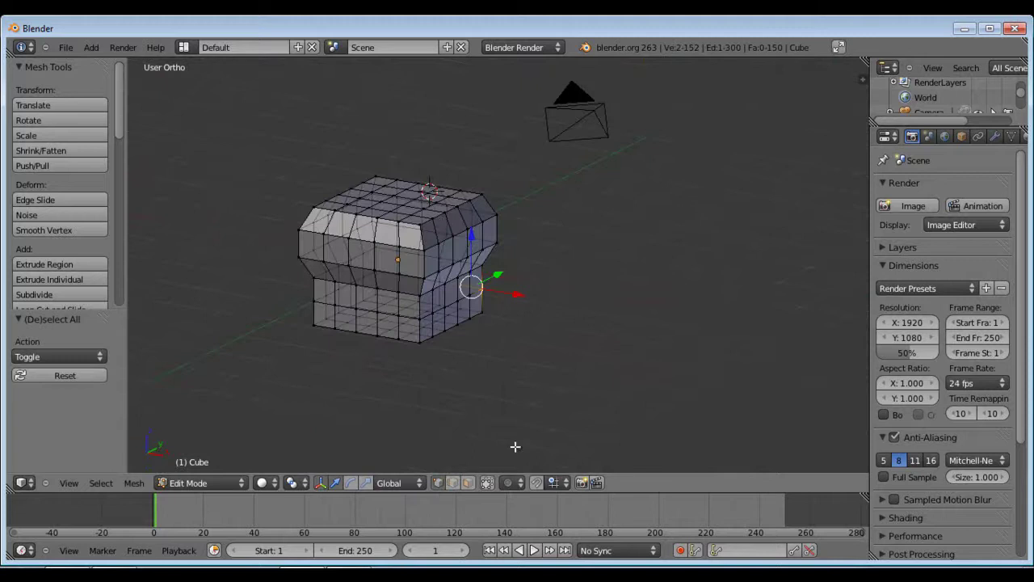
# Step: In face select mode, select the centre face of the cube's underside and try to move it
pyautogui.click(466, 484)
pyautogui.moveTo(339, 329); pyautogui.dragTo(417, 280, button='middle')
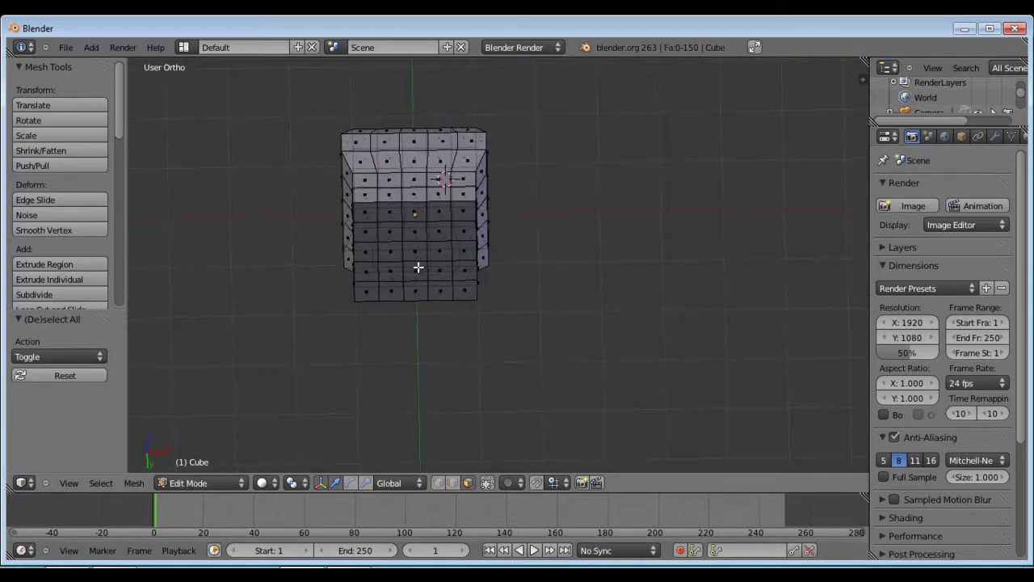
pyautogui.rightClick(417, 267)
pyautogui.press('e')
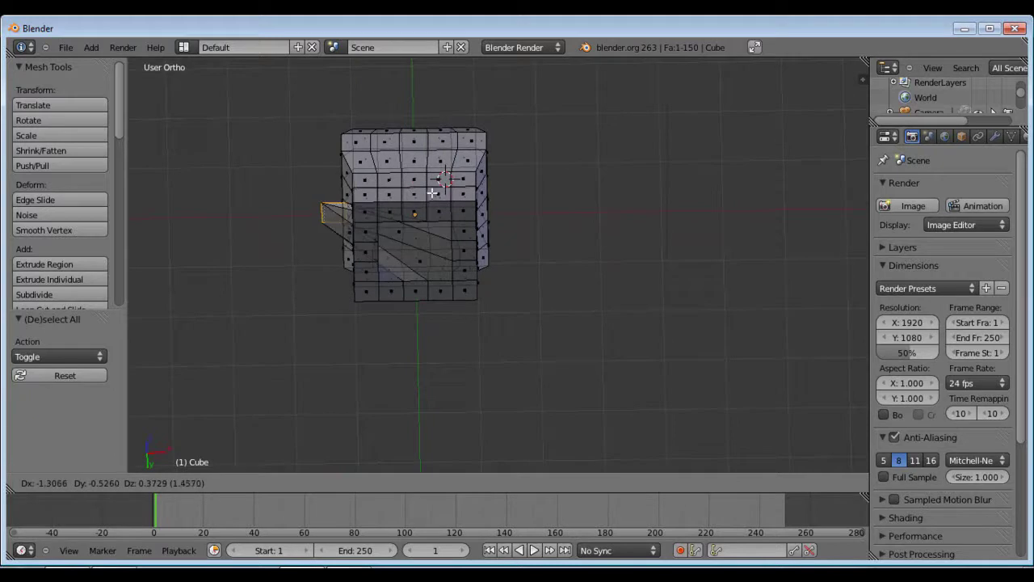
pyautogui.press('Escape')
pyautogui.moveTo(433, 192); pyautogui.dragTo(436, 278, button='middle')
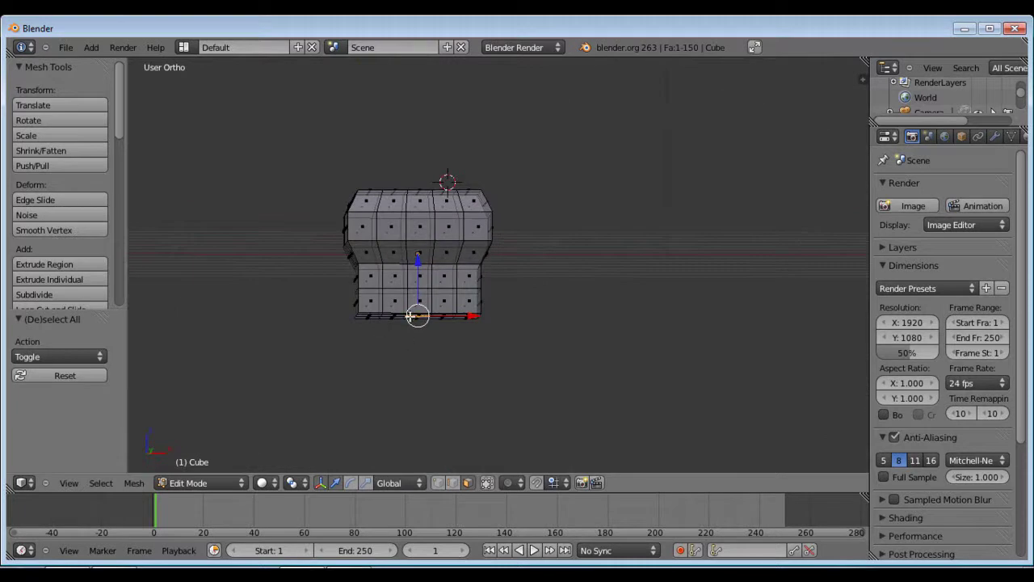
# Step: Switch to vertex select mode and extrude the centre face of the underside 0.830 downward along Z
pyautogui.moveTo(410, 267); pyautogui.dragTo(442, 494, button='middle')
pyautogui.click(438, 482)
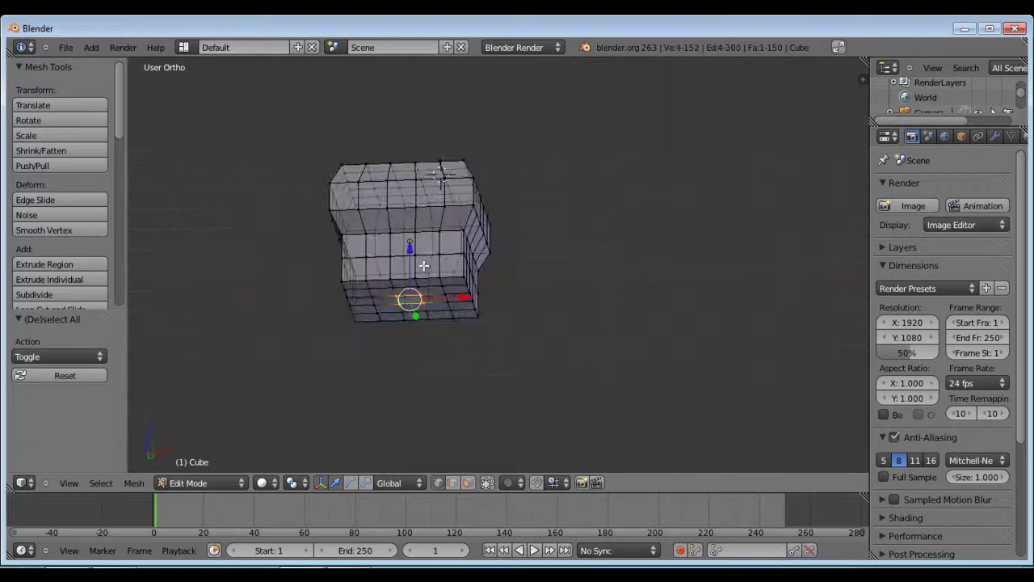
pyautogui.moveTo(423, 264); pyautogui.dragTo(428, 243, button='middle')
pyautogui.moveTo(433, 206); pyautogui.dragTo(431, 267, button='middle')
pyautogui.press('e')
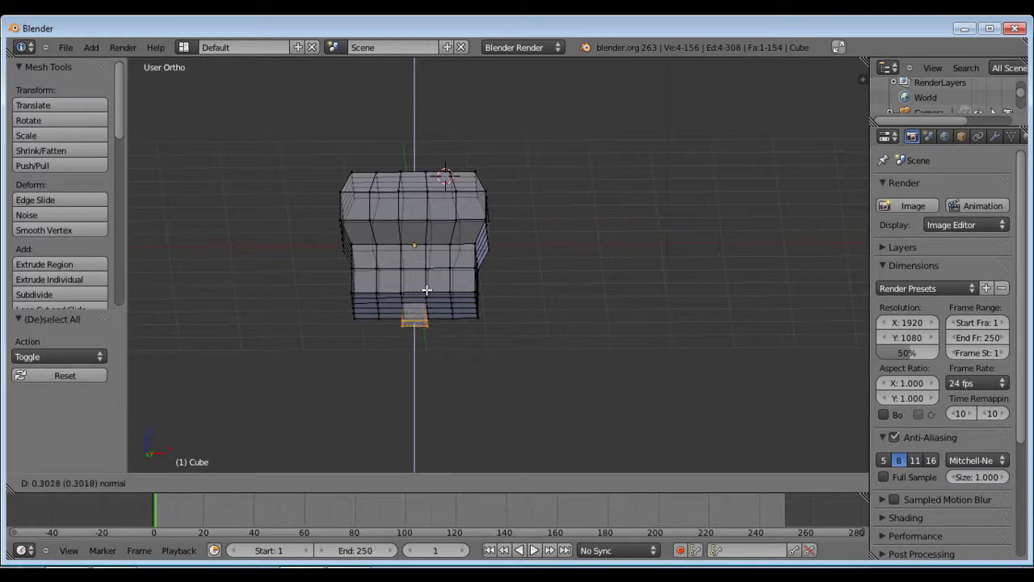
pyautogui.click(425, 307)
pyautogui.moveTo(417, 252); pyautogui.dragTo(458, 305, button='middle')
pyautogui.moveTo(443, 348); pyautogui.dragTo(438, 350, button='middle')
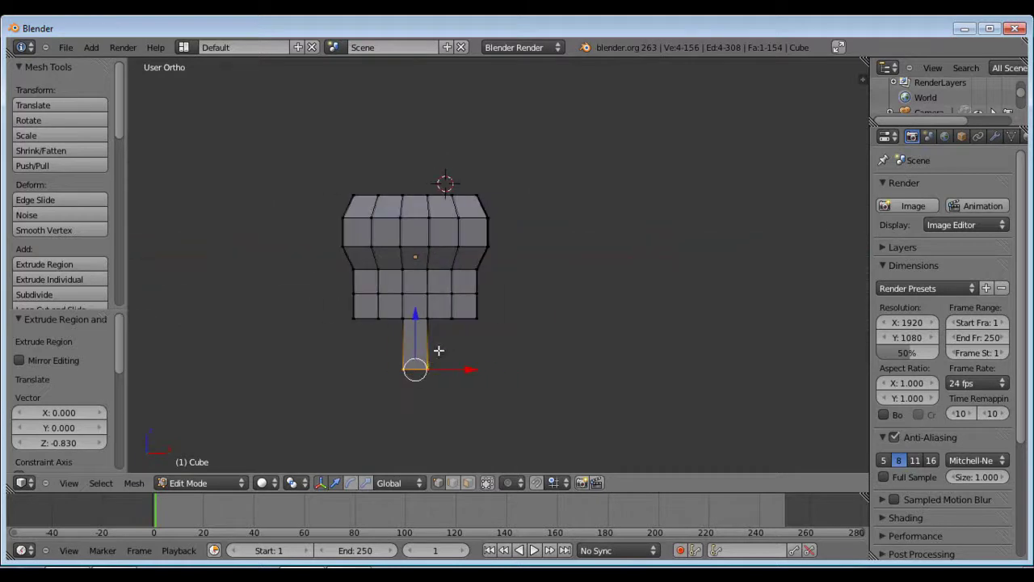
# Step: In front orthographic view, clear the selection and box-select the four vertices at the extrusion's lower end
pyautogui.press('KP_1')
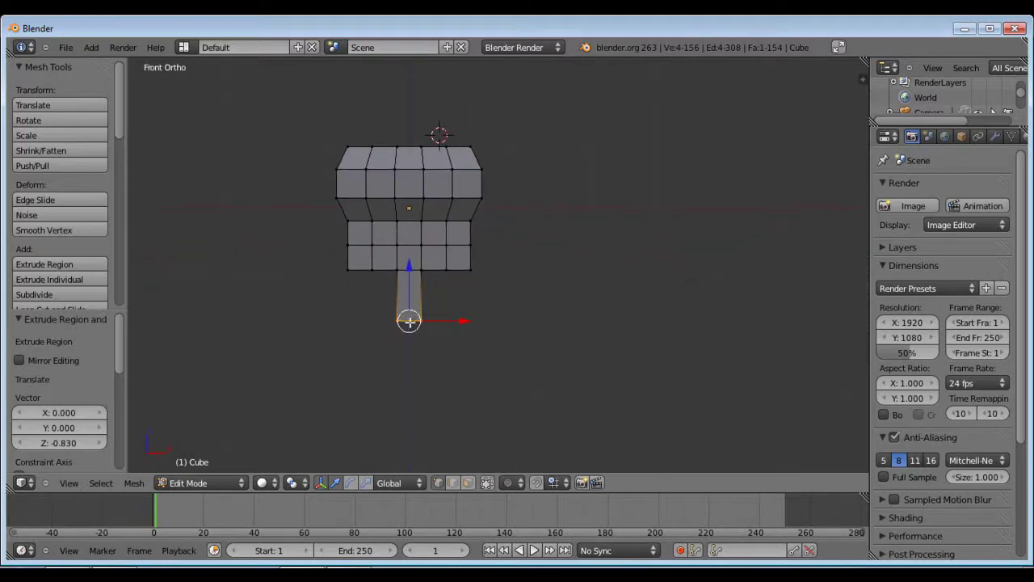
pyautogui.press('a')
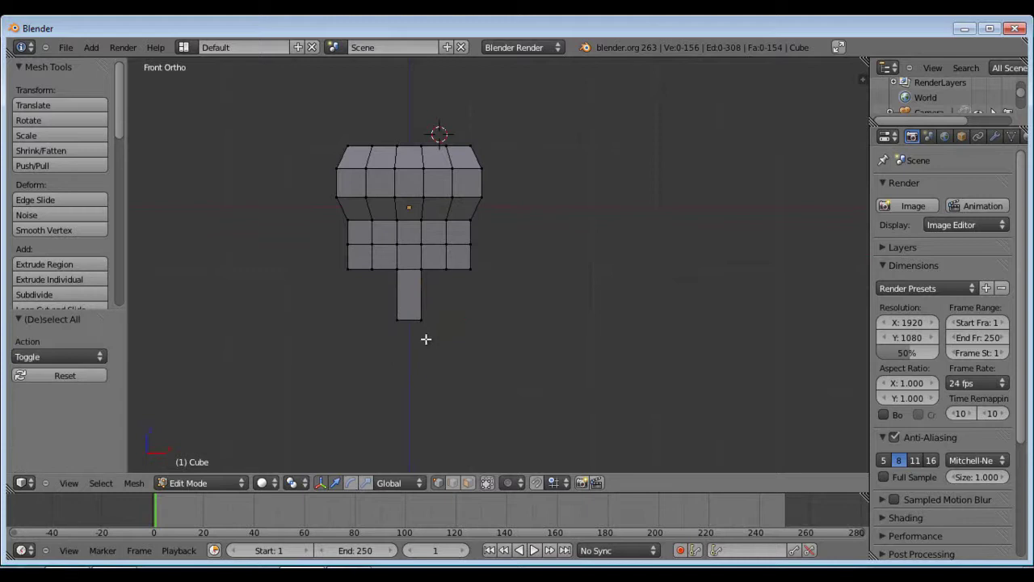
pyautogui.press('b')
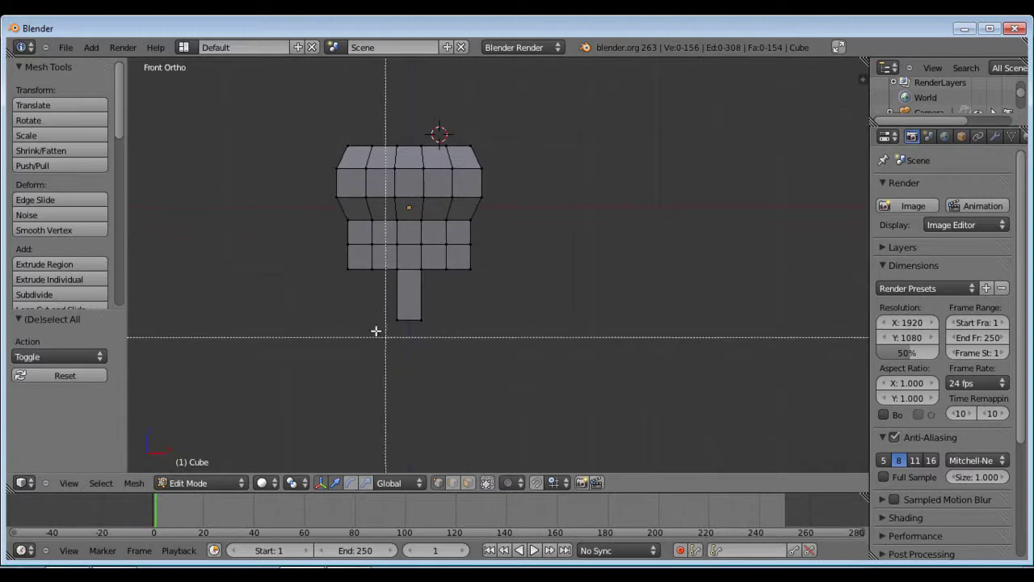
pyautogui.moveTo(361, 309); pyautogui.dragTo(498, 344)
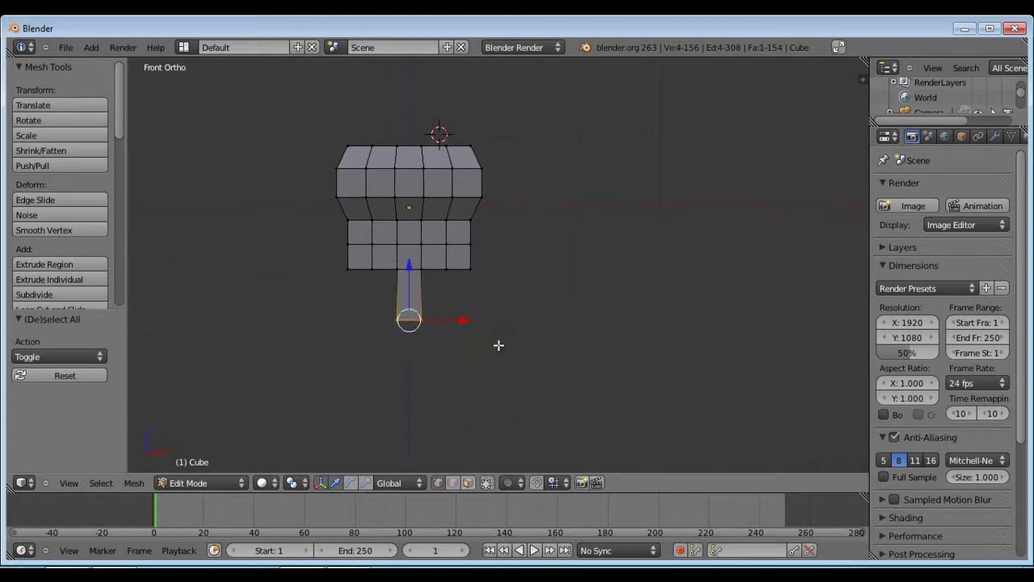
pyautogui.moveTo(499, 344); pyautogui.dragTo(476, 326, button='middle')
pyautogui.press('KP_1')
# Step: Extrude the stem's lower end downward twice, by 0.725 and 0.688, trying X, Y and Z constraints on the second extrusion
pyautogui.press('e')
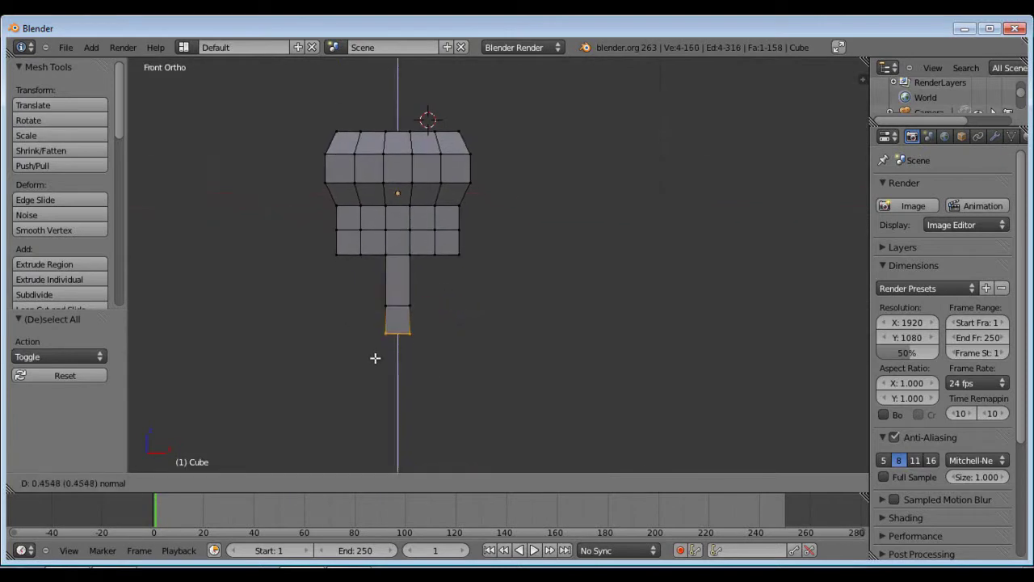
pyautogui.click(369, 371)
pyautogui.press('e')
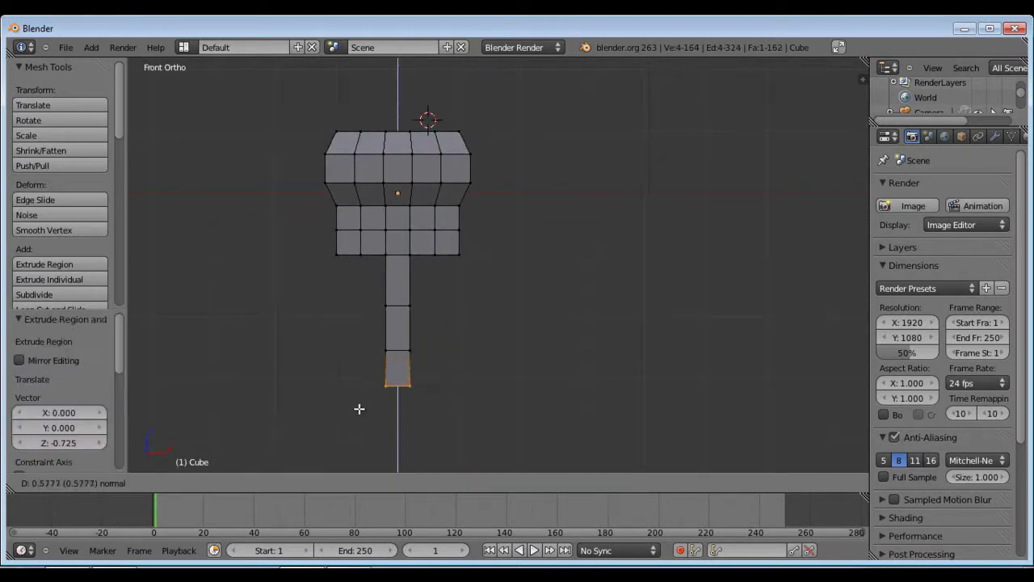
pyautogui.middleClick(379, 413)
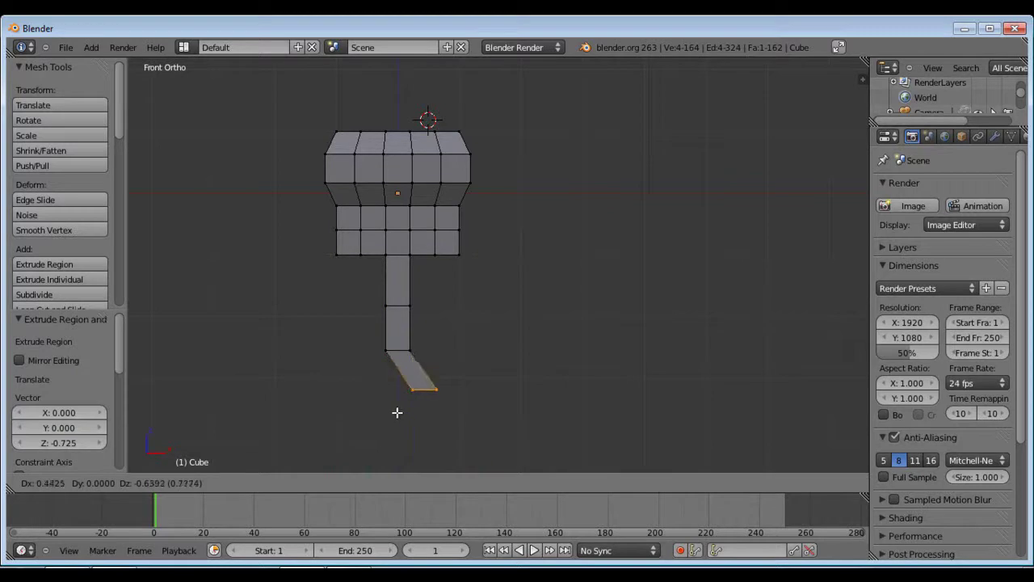
pyautogui.press('x')
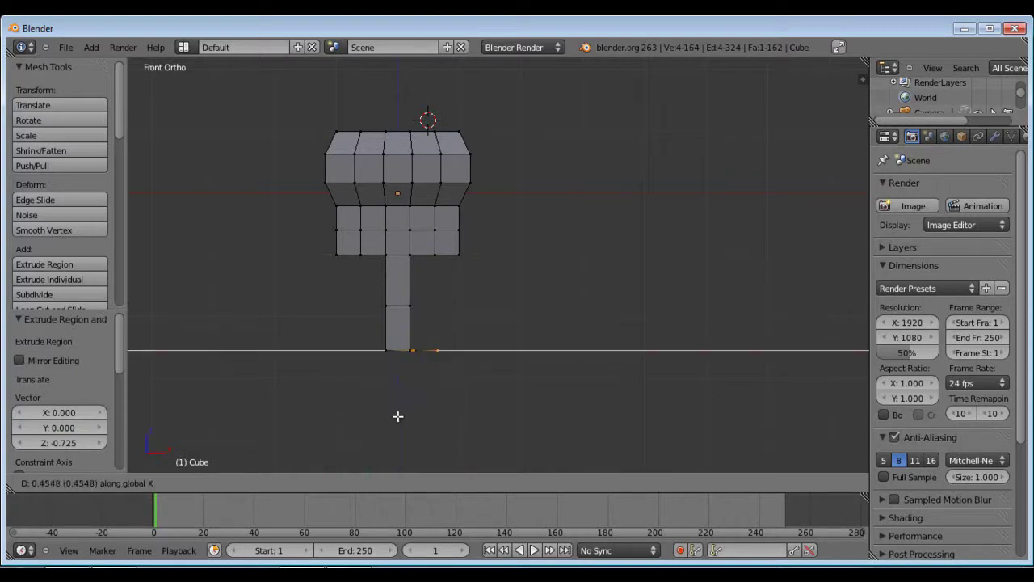
pyautogui.press('y')
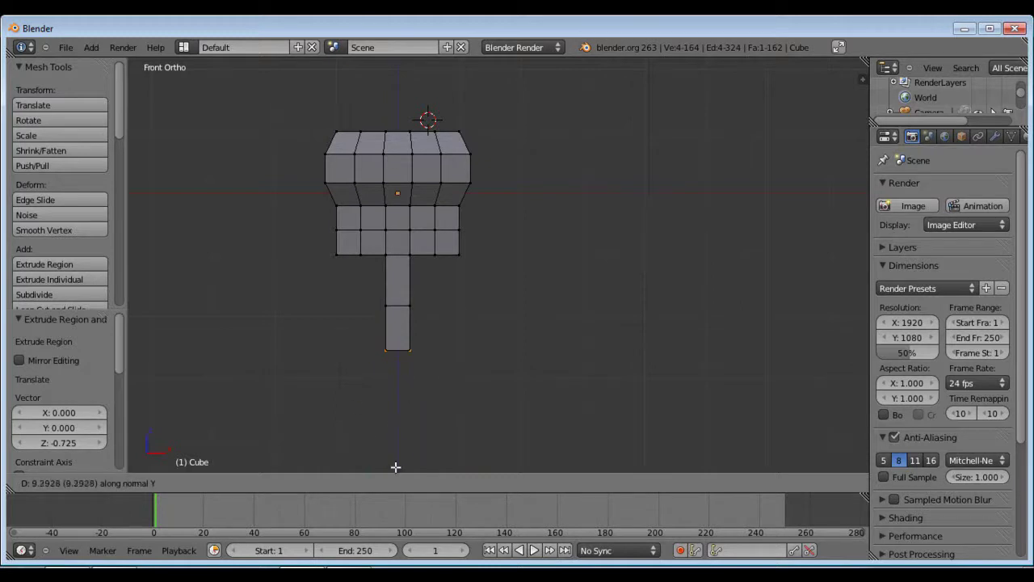
pyautogui.press('z')
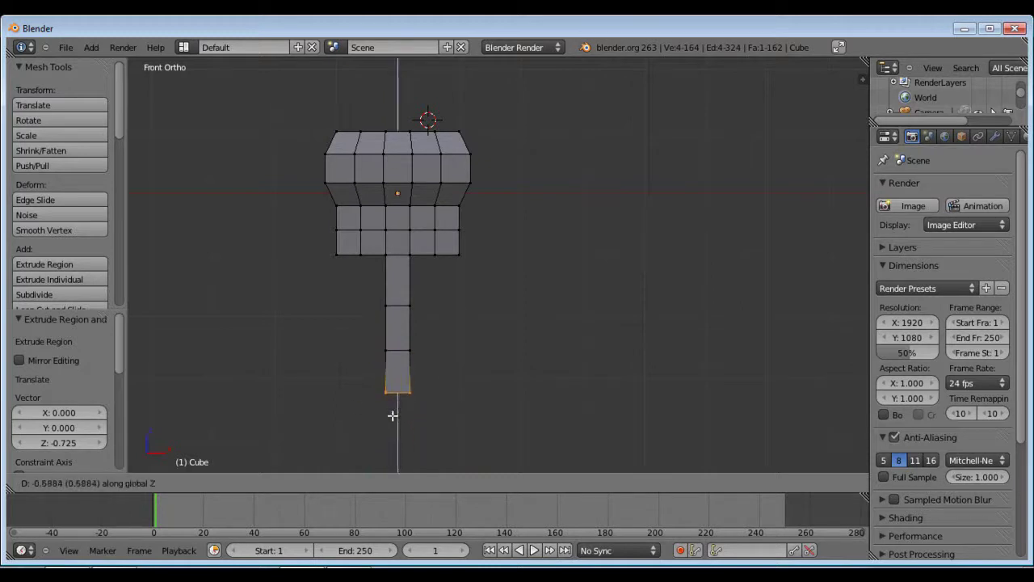
pyautogui.press('z')
# Step: Extrude the stem's end freely by 0.381 along X and -0.430 along Z, and rotate it -40.548°
pyautogui.press('z')
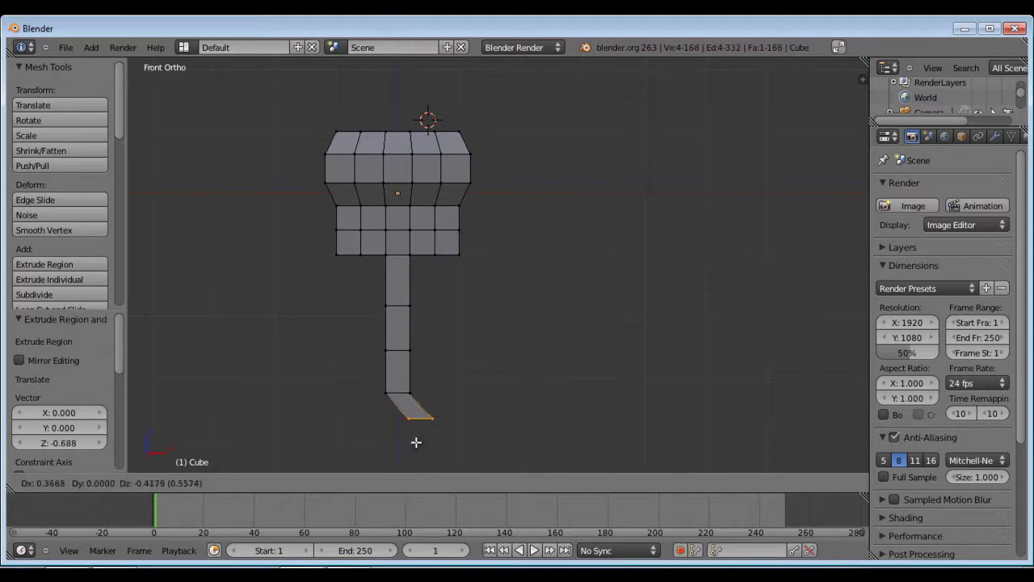
pyautogui.click(411, 446)
pyautogui.press('r')
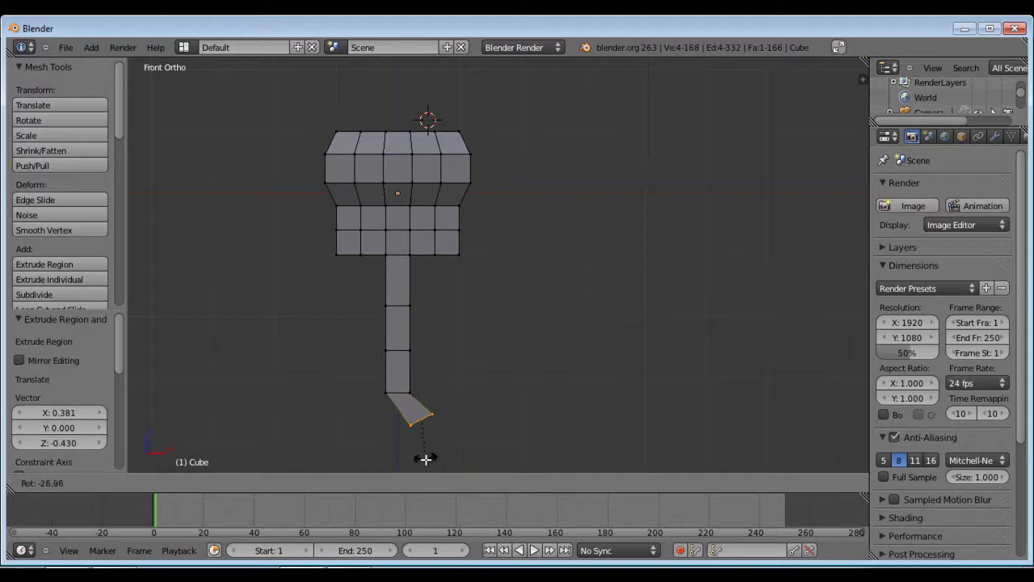
pyautogui.click(429, 442)
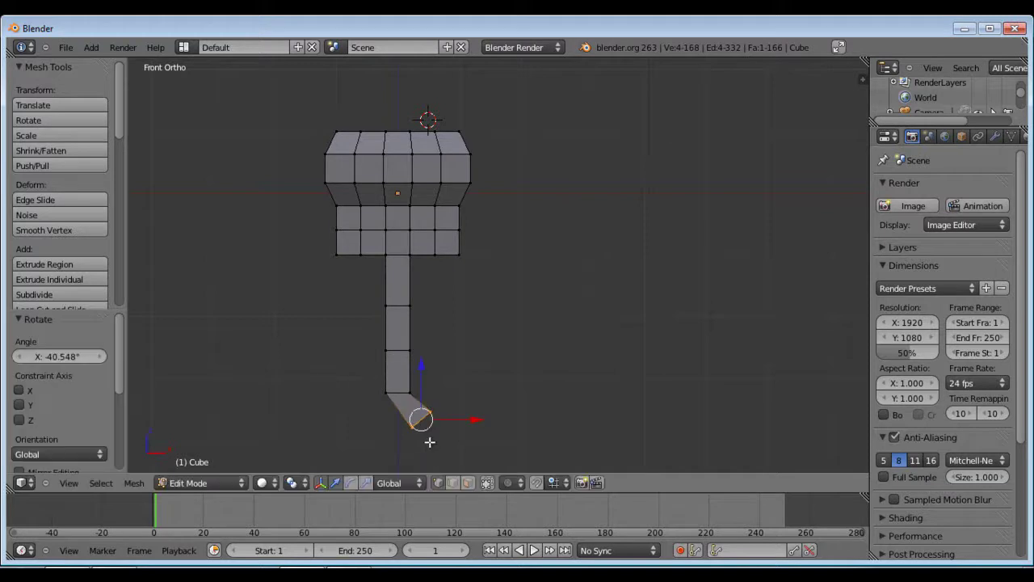
# Step: Extrude the stem's end freely by 0.627 along X and -0.111 along Z, and rotate it -46.129°
pyautogui.press('e')
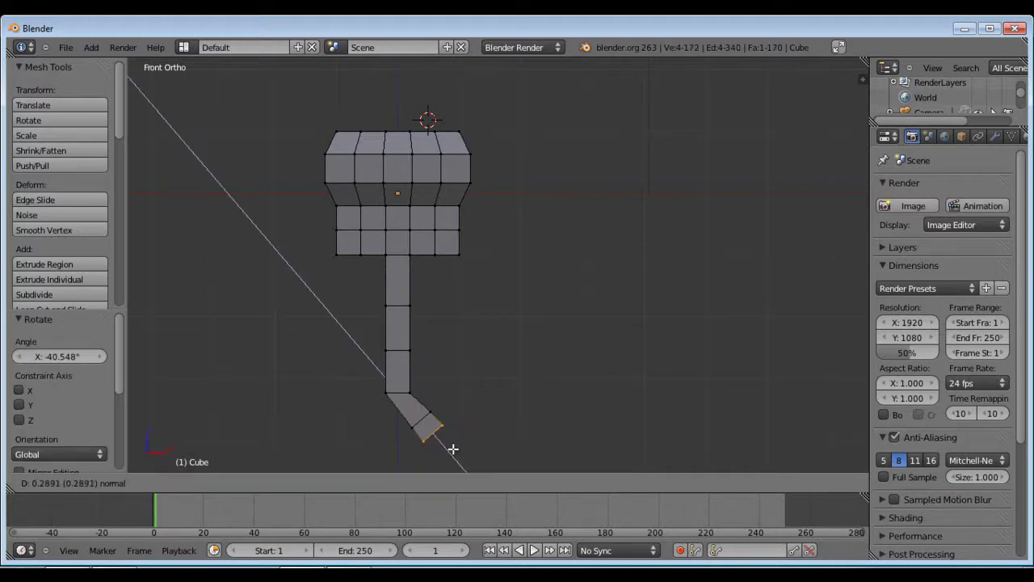
pyautogui.press('z')
pyautogui.click(455, 461)
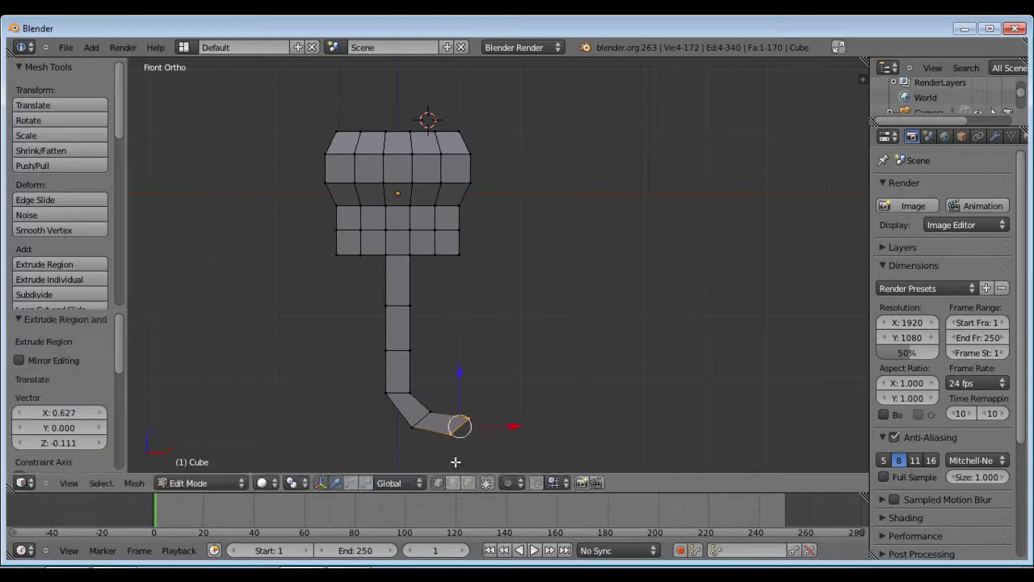
pyautogui.press('r')
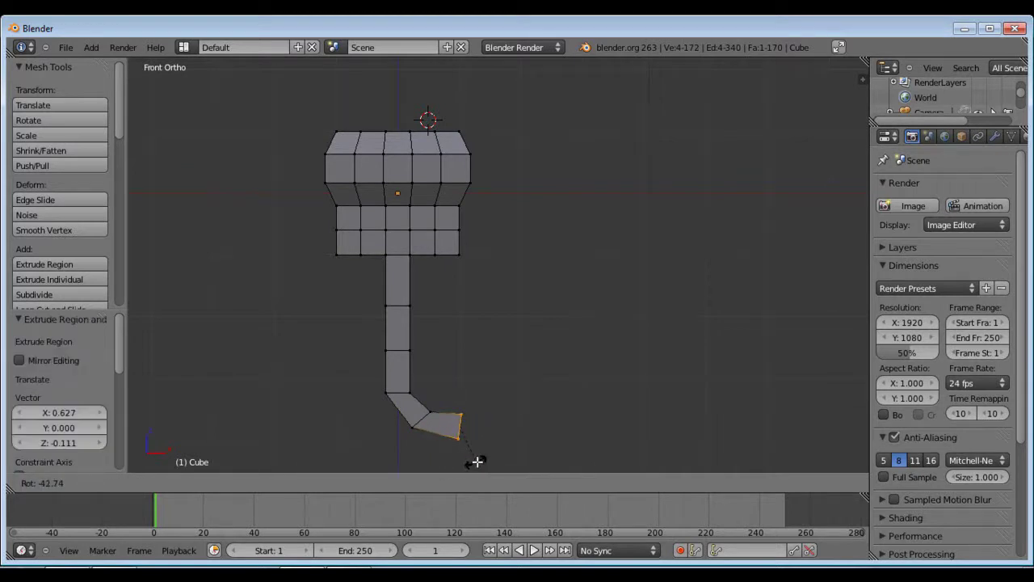
pyautogui.click(476, 460)
# Step: Extrude the stem's end twice along its normal, by 0.938 and 0.822 in X, and rotate the end face -5.531°
pyautogui.press('e')
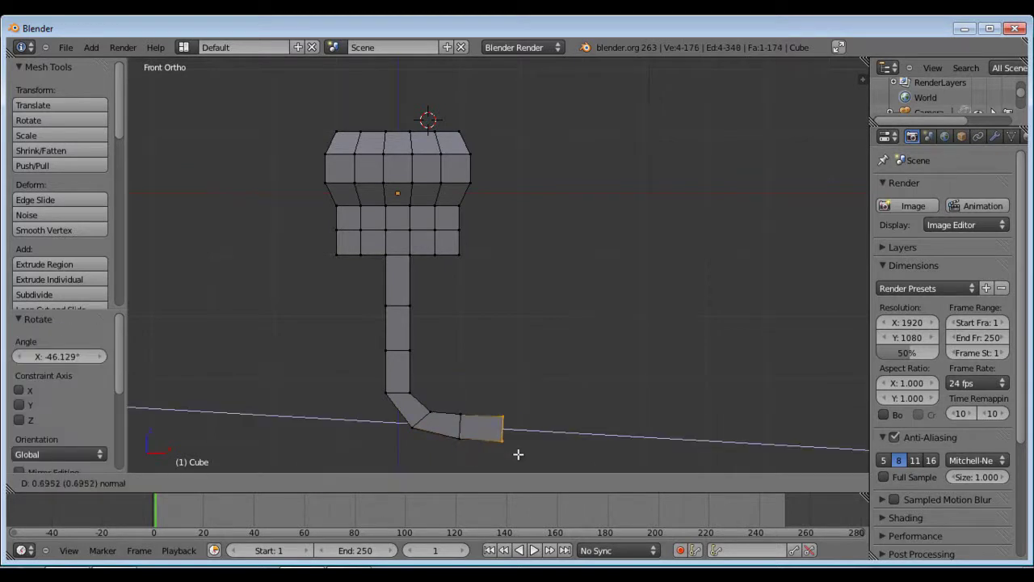
pyautogui.click(518, 454)
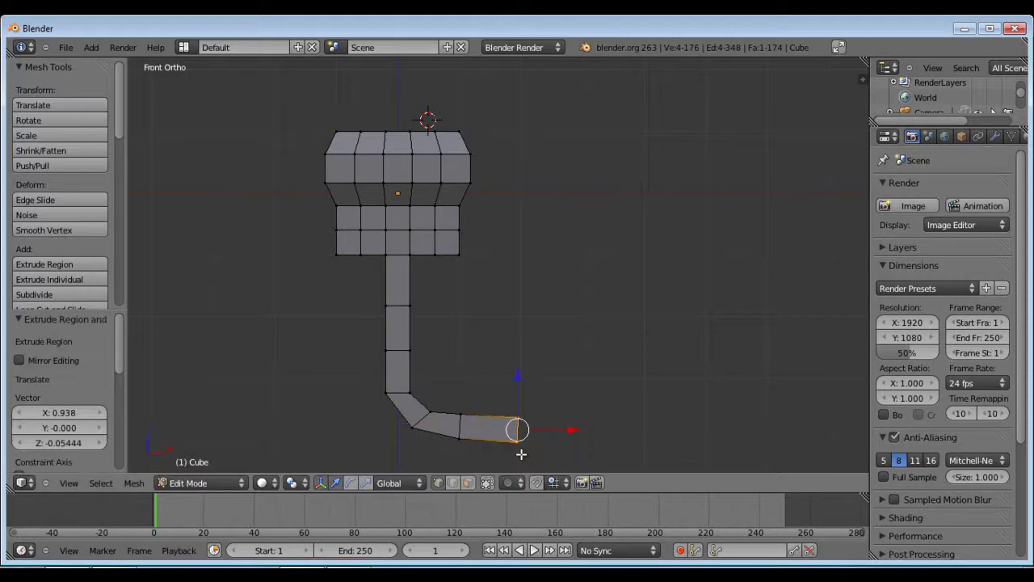
pyautogui.press('e')
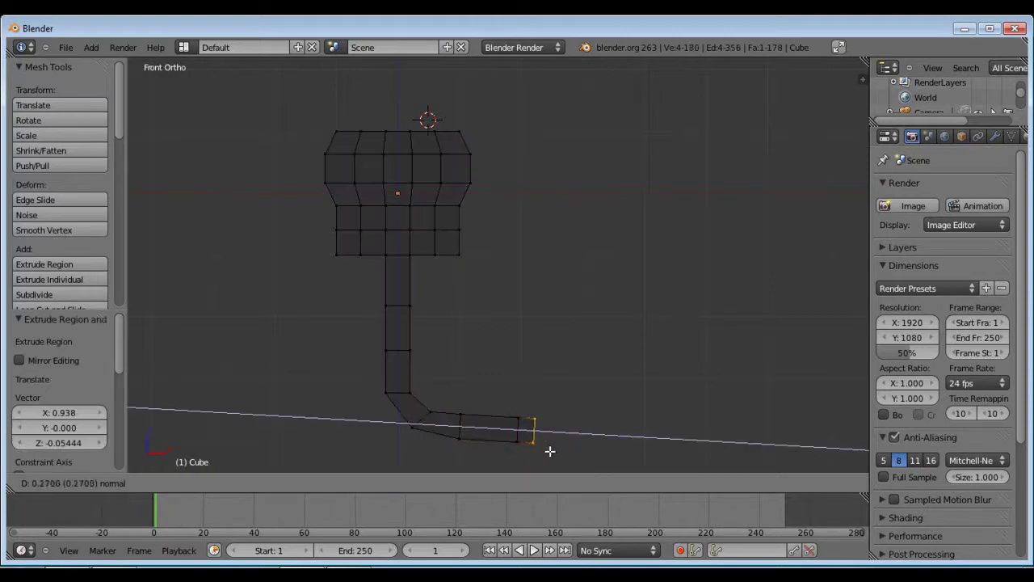
pyautogui.click(577, 452)
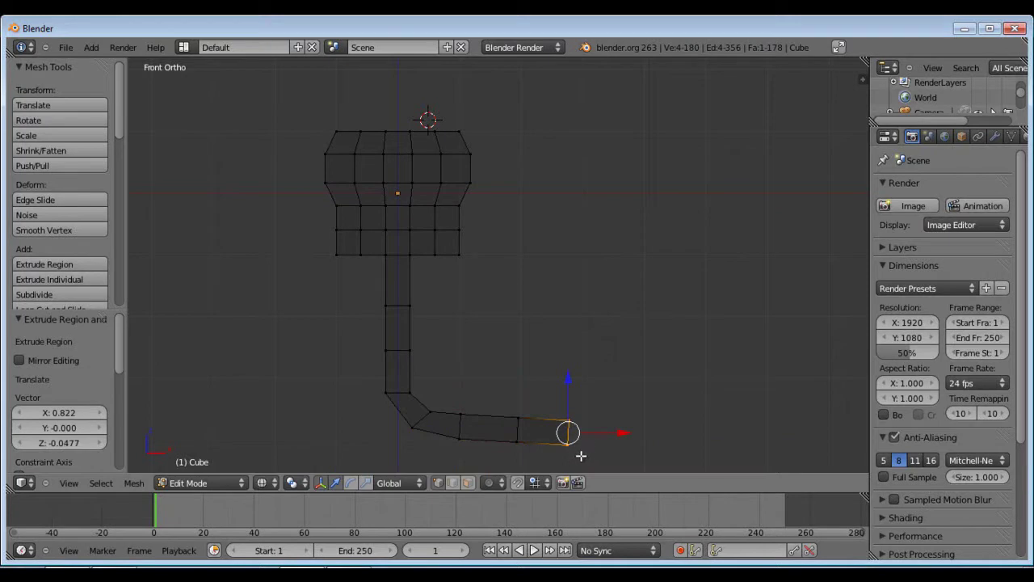
pyautogui.press('z')
pyautogui.press('r')
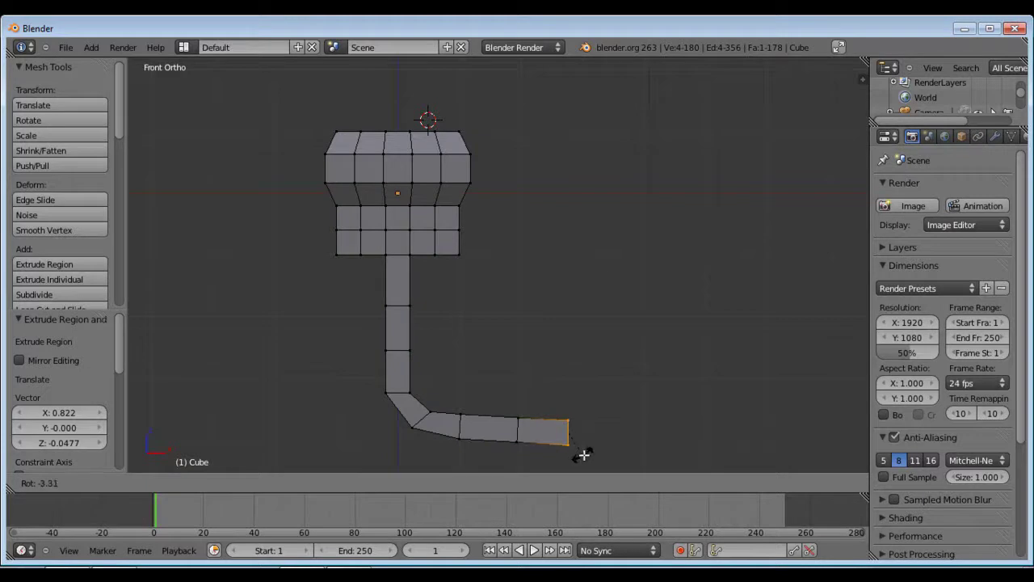
pyautogui.click(583, 455)
# Step: Show the mesh as wireframe in front orthographic view and clear the selection
pyautogui.press('z')
pyautogui.moveTo(623, 342)
pyautogui.mouseDown(button='middle')
pyautogui.moveTo(560, 374)
pyautogui.moveTo(489, 372)
pyautogui.moveTo(475, 307)
pyautogui.moveTo(492, 256)
pyautogui.moveTo(538, 186)
pyautogui.moveTo(611, 248)
pyautogui.moveTo(614, 339)
pyautogui.moveTo(625, 353)
pyautogui.moveTo(635, 332)
pyautogui.moveTo(625, 341)
pyautogui.mouseUp(button='middle')
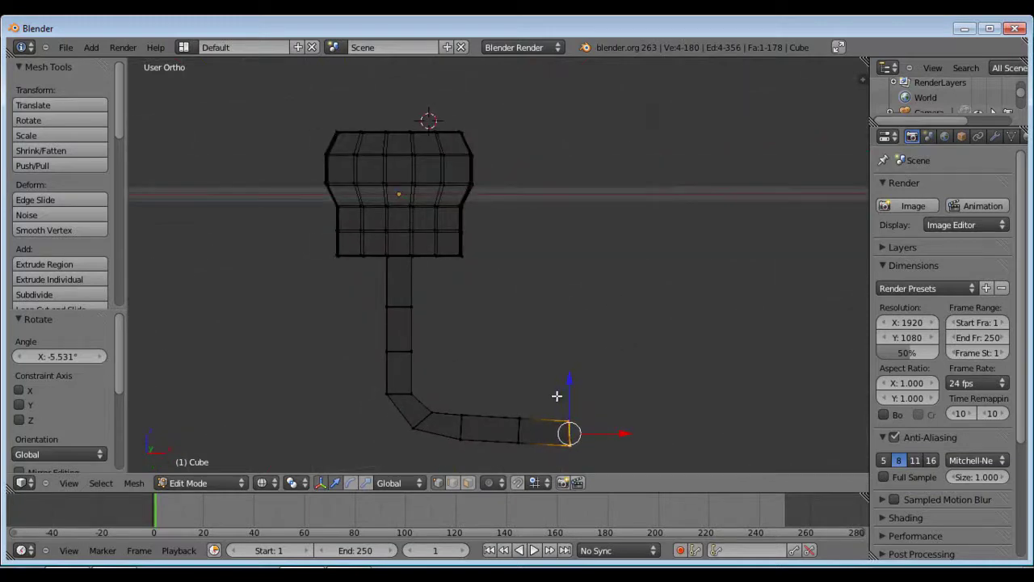
pyautogui.press('KP_1')
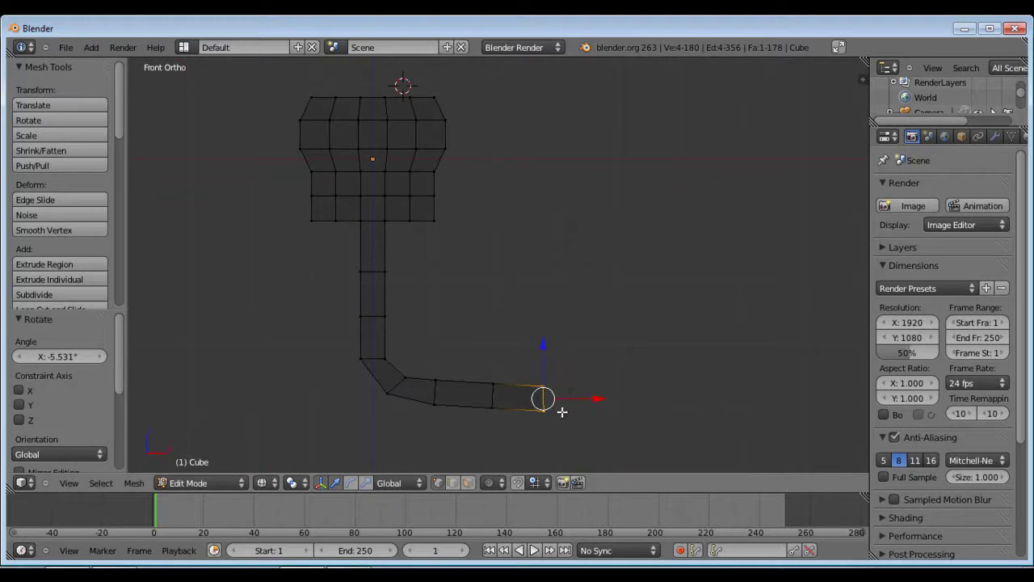
pyautogui.press('a')
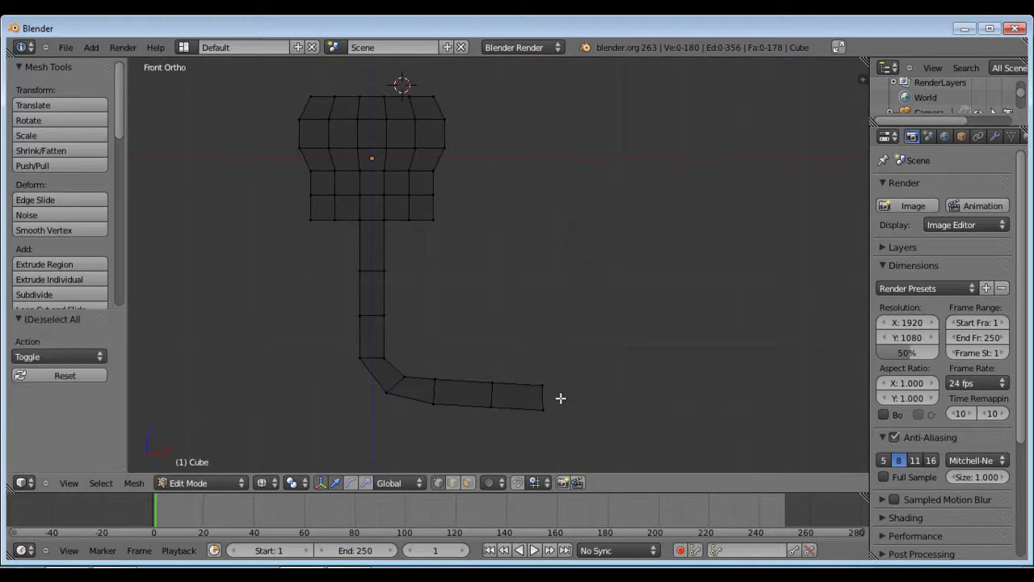
pyautogui.press('b')
pyautogui.moveTo(404, 369); pyautogui.dragTo(581, 465)
pyautogui.press('a')
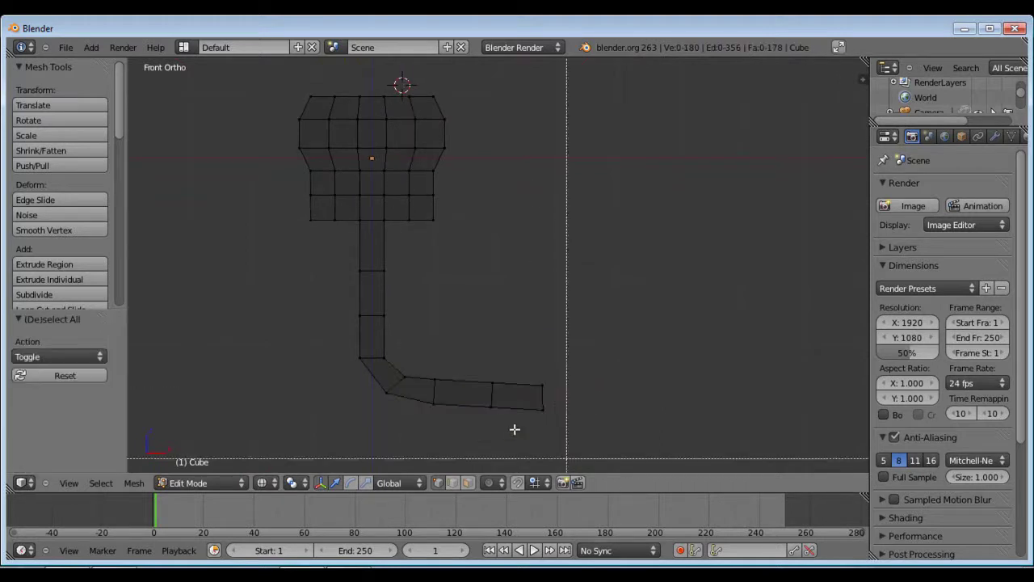
pyautogui.press('b')
pyautogui.moveTo(284, 274); pyautogui.dragTo(414, 419)
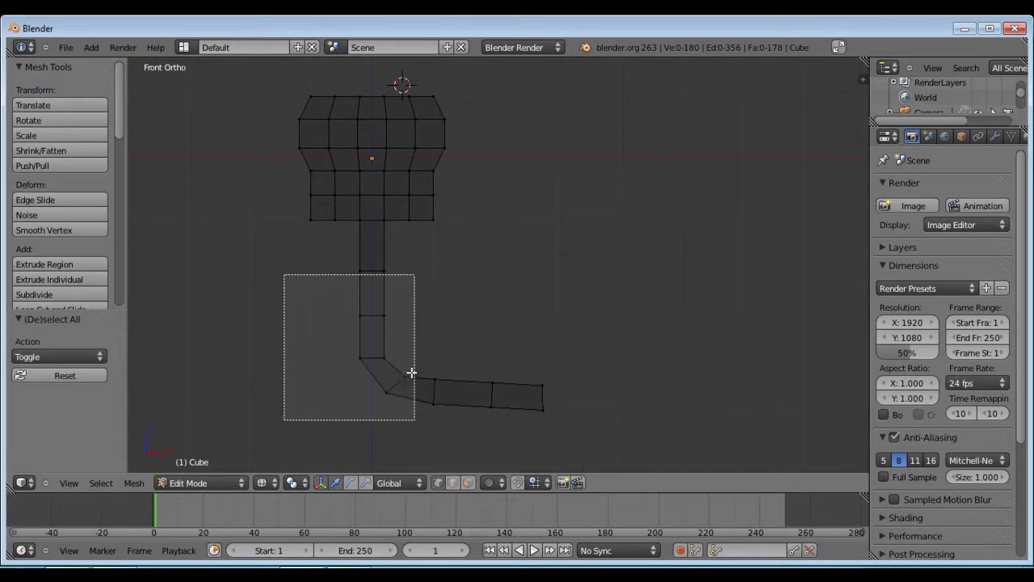
pyautogui.press('Escape')
# Step: Box-select the four vertices at the start of the stem's bend and try scaling them uniformly
pyautogui.press('b')
pyautogui.moveTo(335, 342); pyautogui.dragTo(399, 366)
pyautogui.press('s')
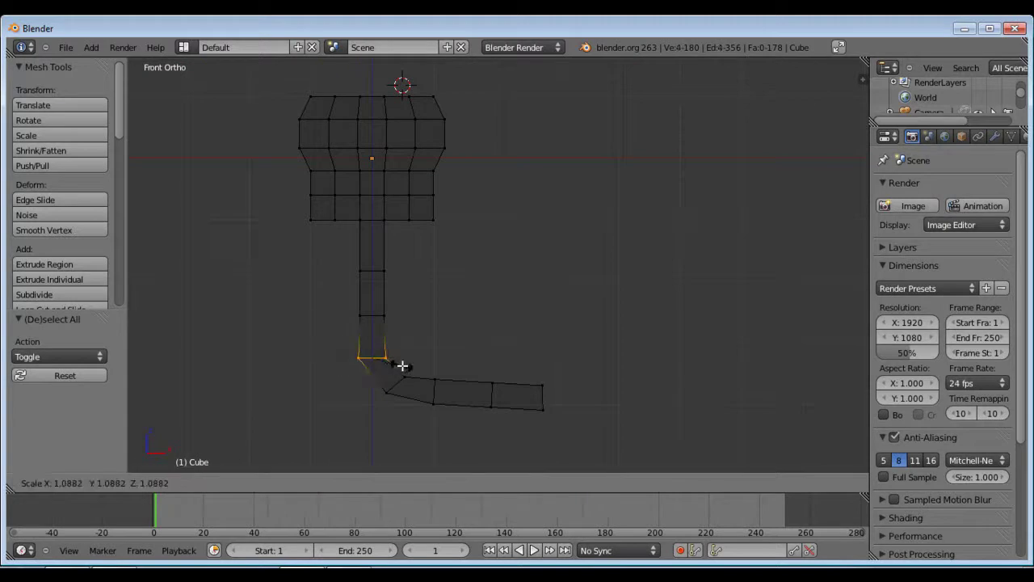
pyautogui.click(402, 366)
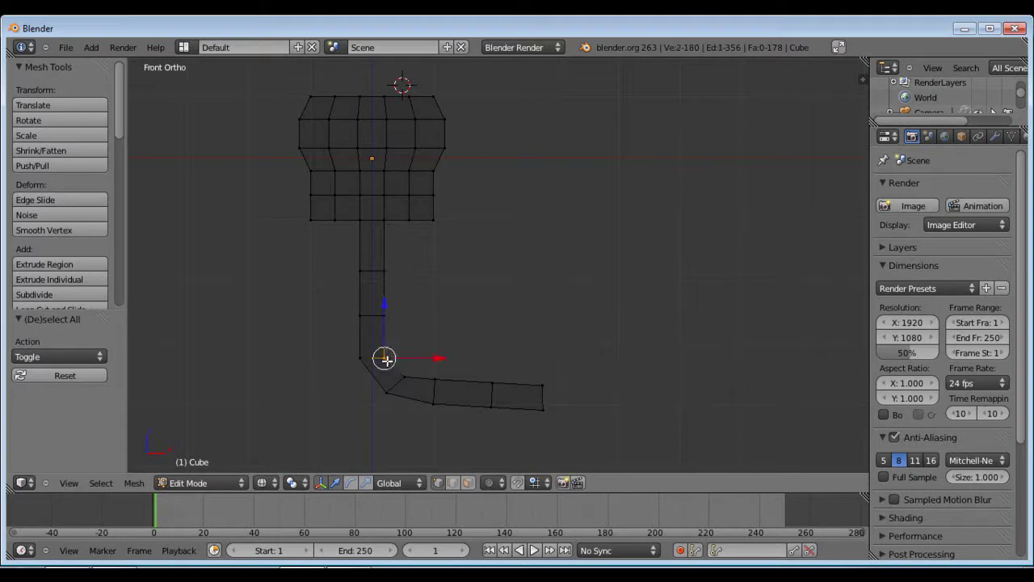
# Step: Move the two inner vertices of the stem's bend slightly outward along X, and return to solid shading in Object Mode
pyautogui.press('g')
pyautogui.press('x')
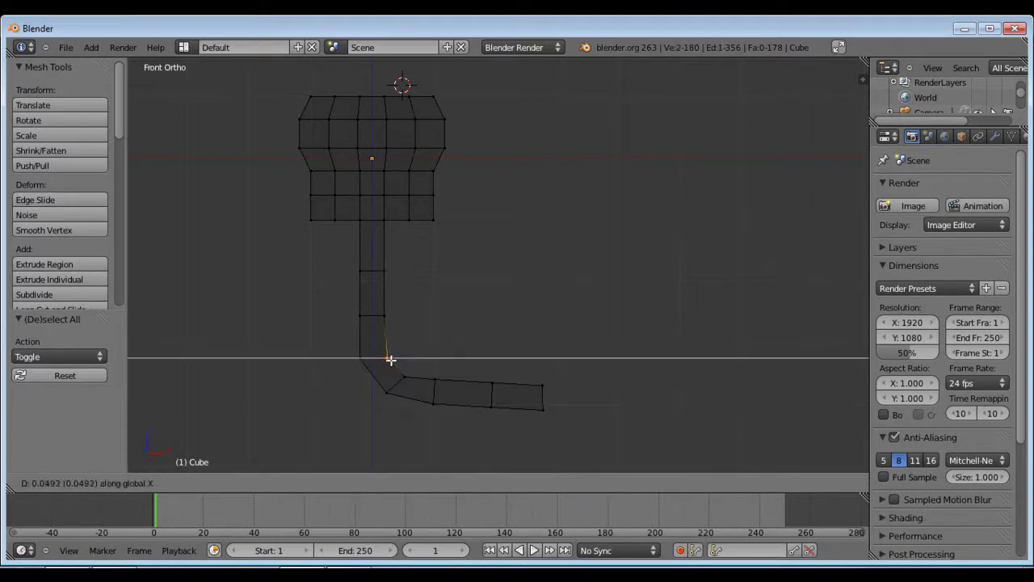
pyautogui.click(389, 360)
pyautogui.press('a')
pyautogui.moveTo(508, 344)
pyautogui.mouseDown(button='middle')
pyautogui.moveTo(439, 362)
pyautogui.moveTo(456, 356)
pyautogui.moveTo(498, 256)
pyautogui.moveTo(515, 396)
pyautogui.moveTo(375, 234)
pyautogui.moveTo(431, 203)
pyautogui.moveTo(503, 228)
pyautogui.moveTo(542, 268)
pyautogui.moveTo(573, 250)
pyautogui.moveTo(501, 257)
pyautogui.moveTo(475, 279)
pyautogui.moveTo(340, 199)
pyautogui.moveTo(418, 188)
pyautogui.moveTo(439, 239)
pyautogui.moveTo(434, 192)
pyautogui.moveTo(392, 194)
pyautogui.moveTo(328, 240)
pyautogui.moveTo(375, 264)
pyautogui.moveTo(438, 267)
pyautogui.mouseUp(button='middle')
pyautogui.press('z')
pyautogui.press('Tab')
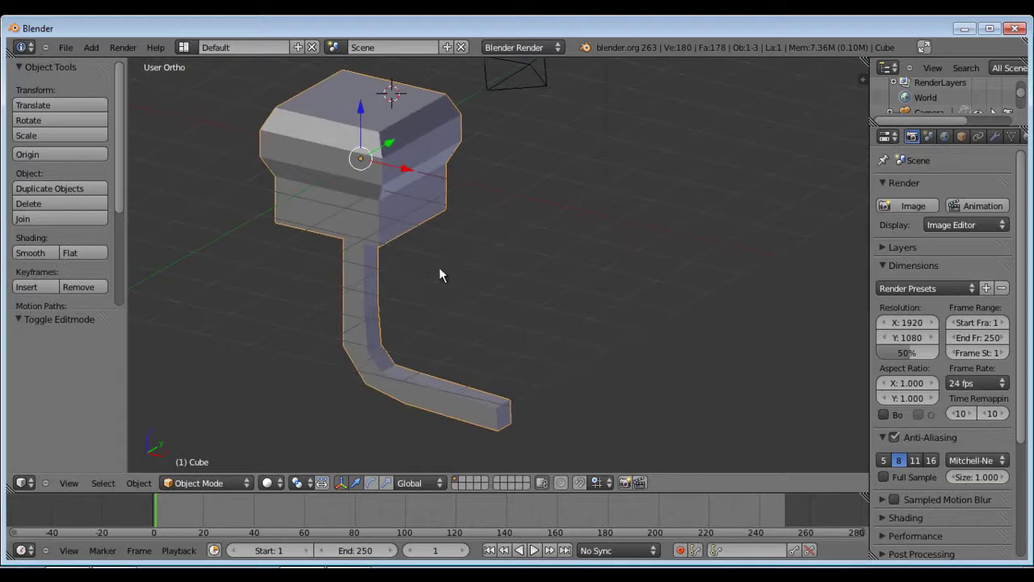
# Step: Add a Subdivision Surface modifier to the cube and set its View subdivisions to 3
pyautogui.click(995, 137)
pyautogui.click(998, 188)
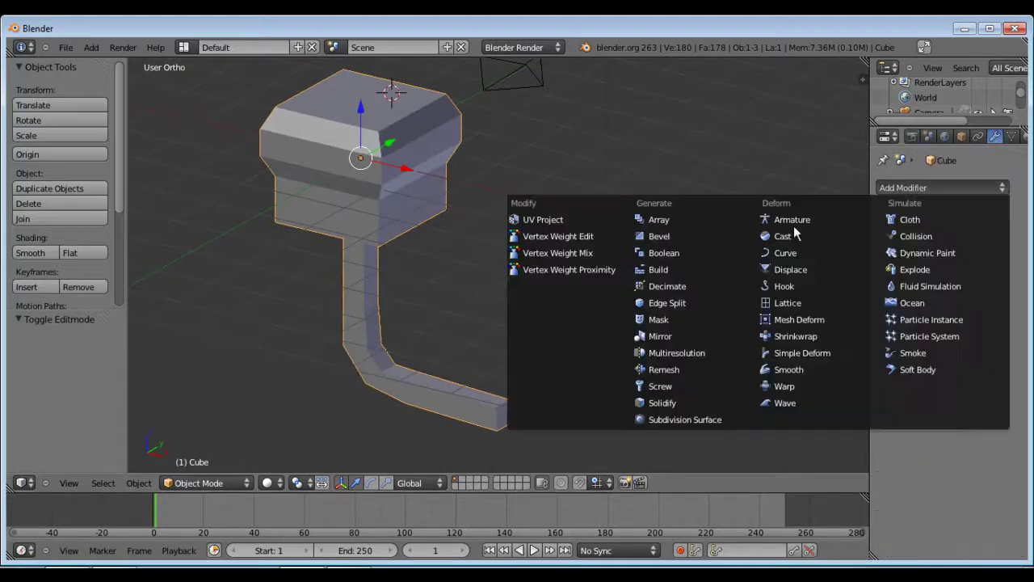
pyautogui.click(679, 420)
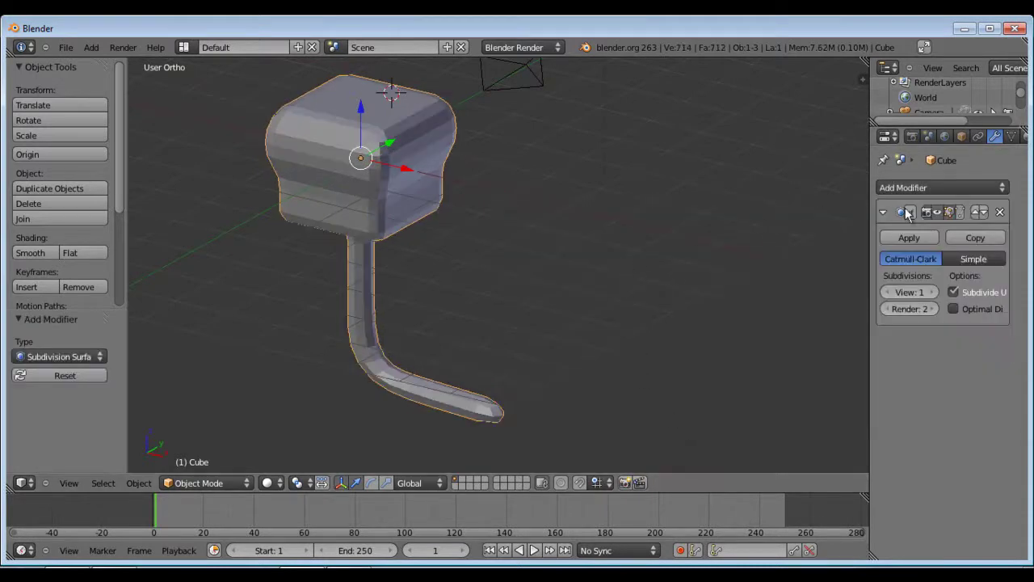
pyautogui.click(933, 292)
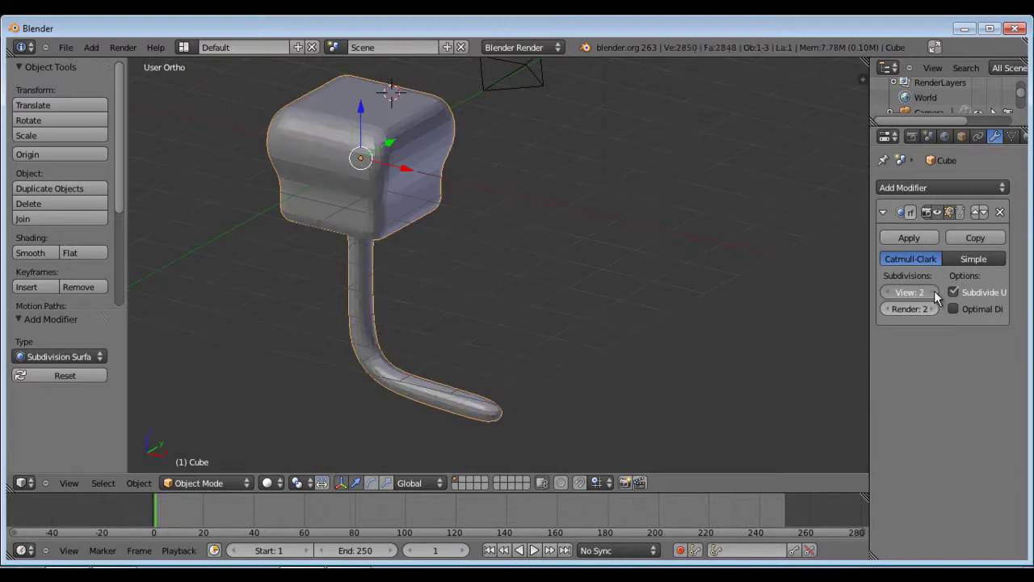
pyautogui.click(933, 293)
# Step: In Edit Mode, box-select one vertex low on the head's front side near the corner and move it -0.649 along Y
pyautogui.moveTo(476, 316); pyautogui.dragTo(479, 257, button='middle')
pyautogui.press('Tab')
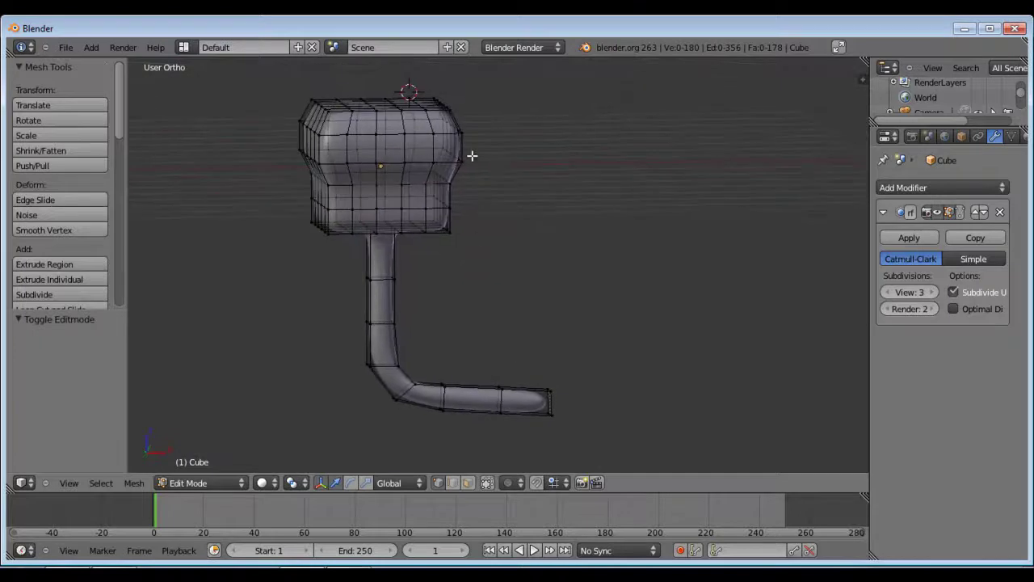
pyautogui.scroll(4, 471, 155)
pyautogui.press('a')
pyautogui.moveTo(392, 216); pyautogui.dragTo(382, 216, button='middle')
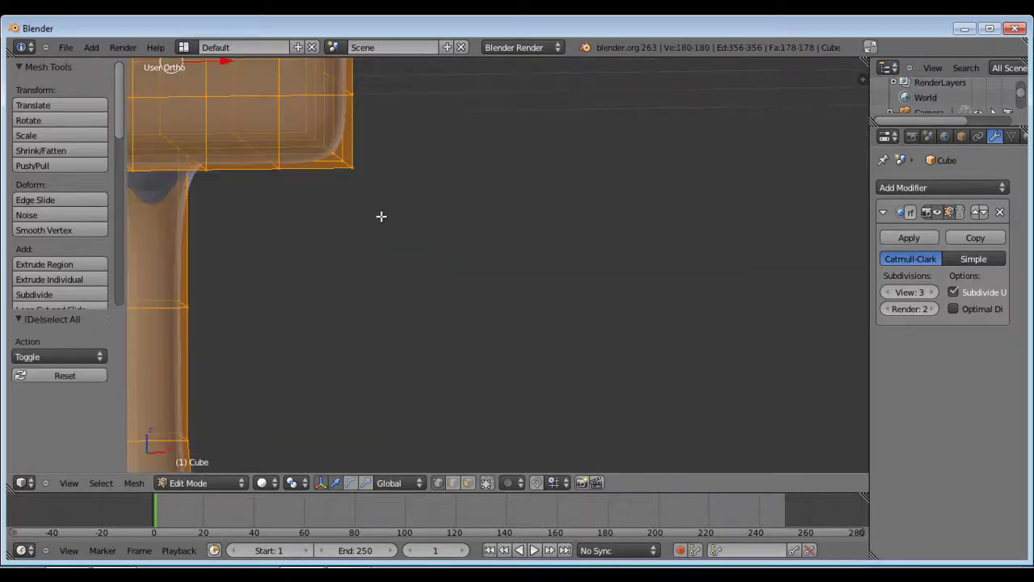
pyautogui.press('a')
pyautogui.press('b')
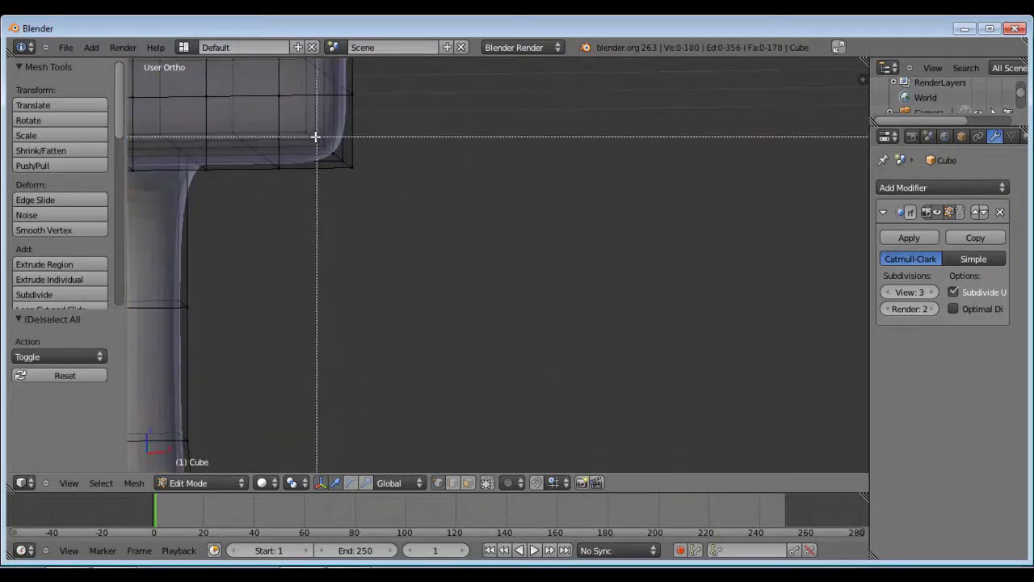
pyautogui.moveTo(267, 80); pyautogui.dragTo(294, 110)
pyautogui.moveTo(419, 93); pyautogui.dragTo(567, 149, button='middle')
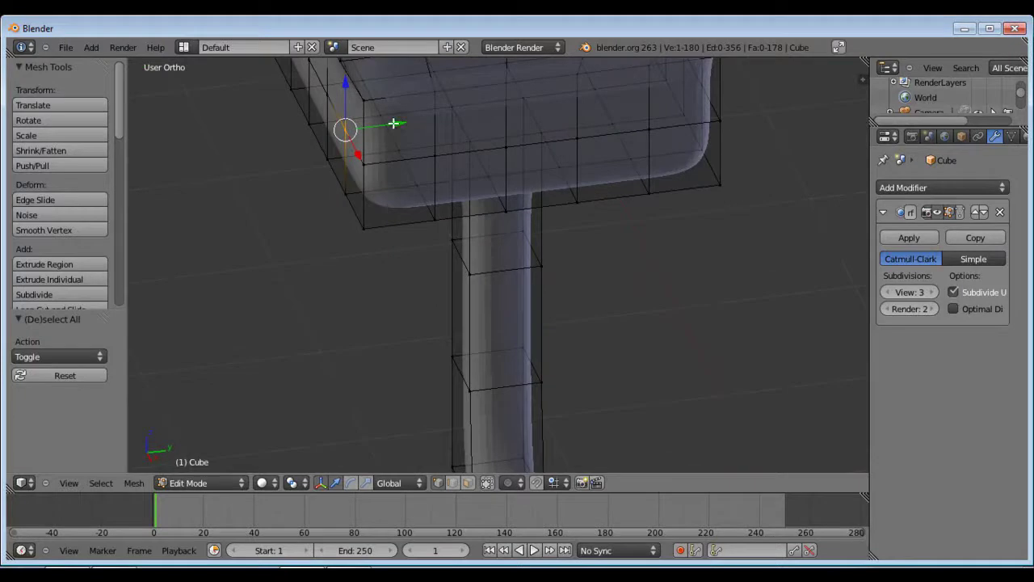
pyautogui.moveTo(393, 123); pyautogui.dragTo(144, 91)
pyautogui.moveTo(282, 134); pyautogui.dragTo(514, 187, button='middle')
pyautogui.scroll(-4, 653, 122)
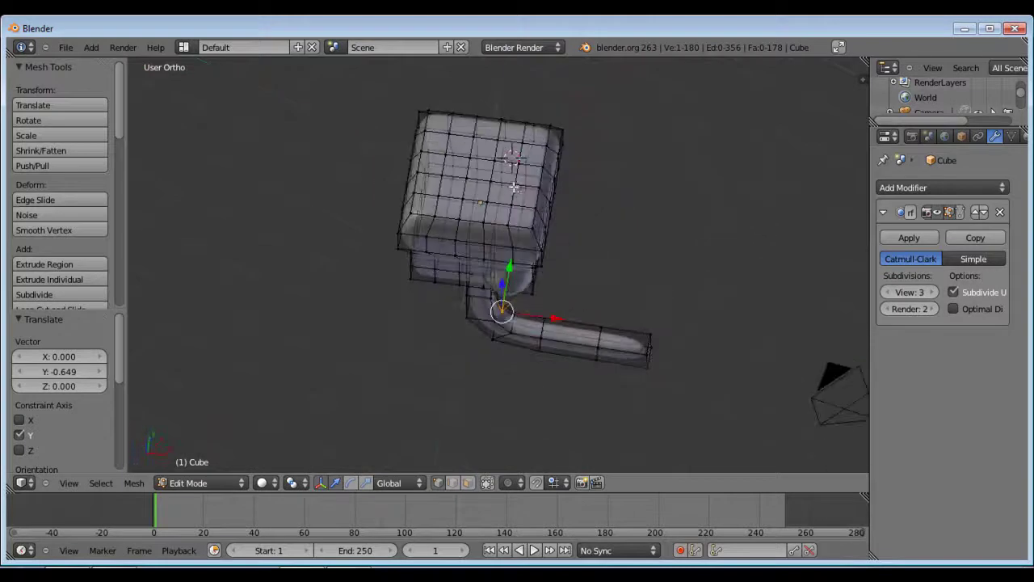
# Step: In edge select mode, raise an edge near the centre of the head's top along Z, and return to Object Mode
pyautogui.moveTo(467, 470); pyautogui.dragTo(457, 491, button='middle')
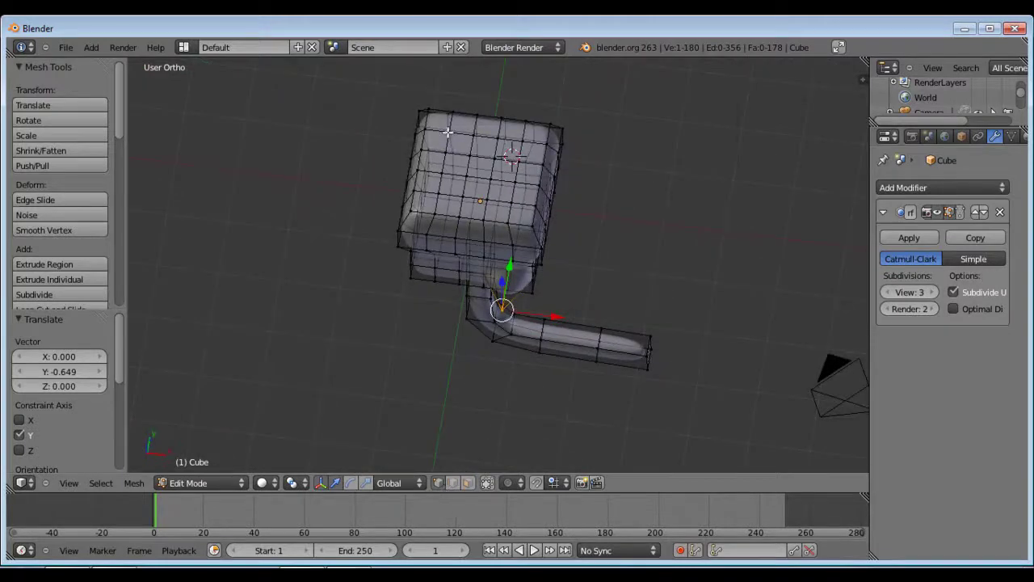
pyautogui.moveTo(556, 180); pyautogui.dragTo(454, 436, button='middle')
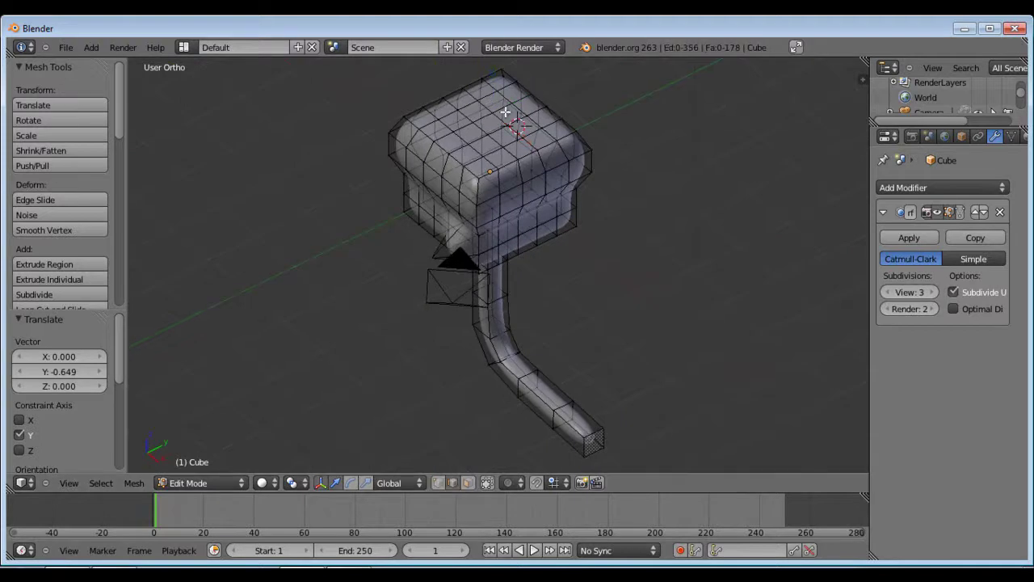
pyautogui.moveTo(611, 199); pyautogui.dragTo(509, 138, button='middle')
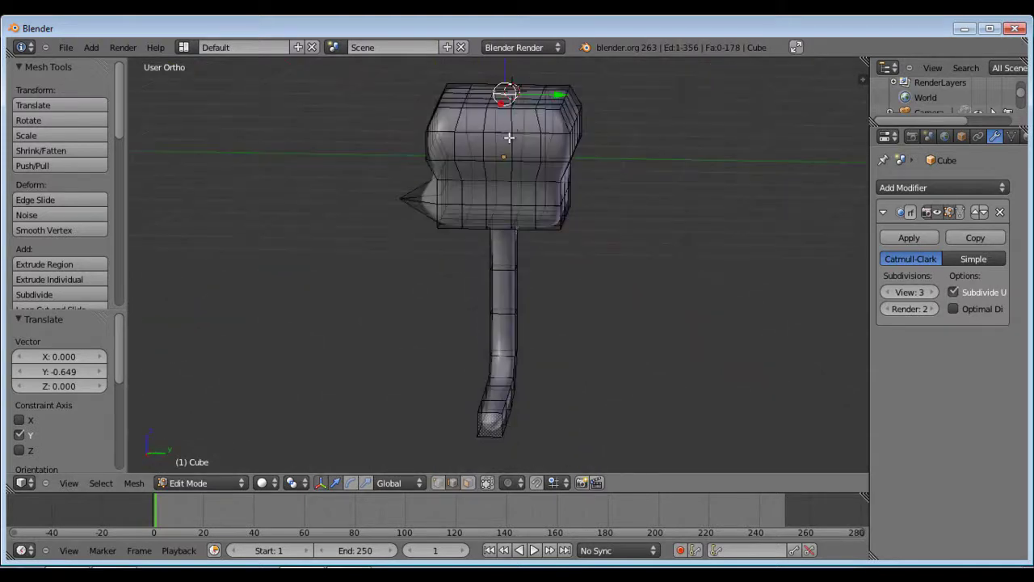
pyautogui.press('g')
pyautogui.press('z')
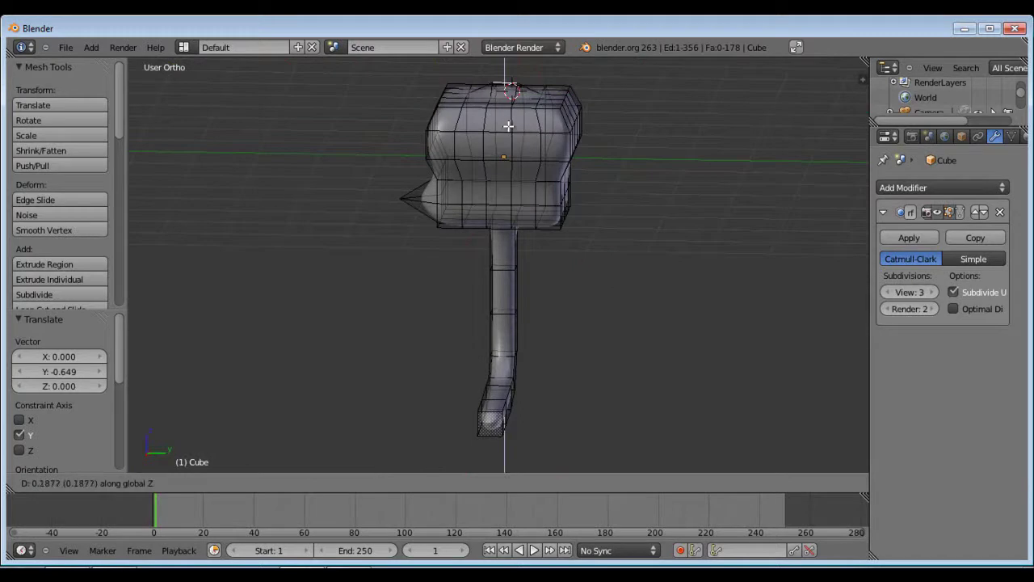
pyautogui.click(507, 120)
pyautogui.moveTo(507, 120); pyautogui.dragTo(558, 154, button='middle')
pyautogui.press('Tab')
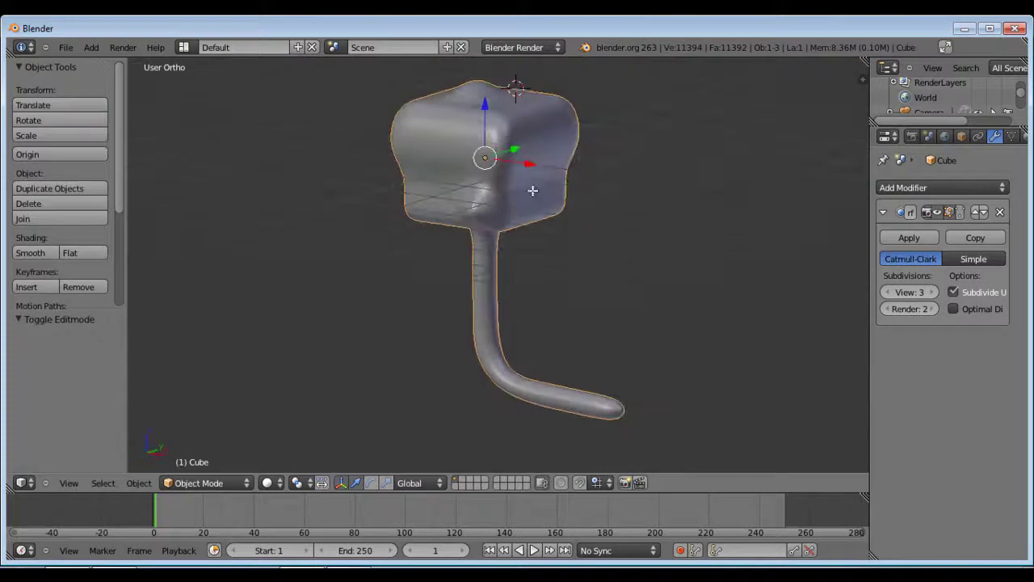
# Step: Try to apply the Subdivision Surface modifier while in Edit Mode
pyautogui.press('Tab')
pyautogui.moveTo(505, 185); pyautogui.dragTo(655, 155, button='middle')
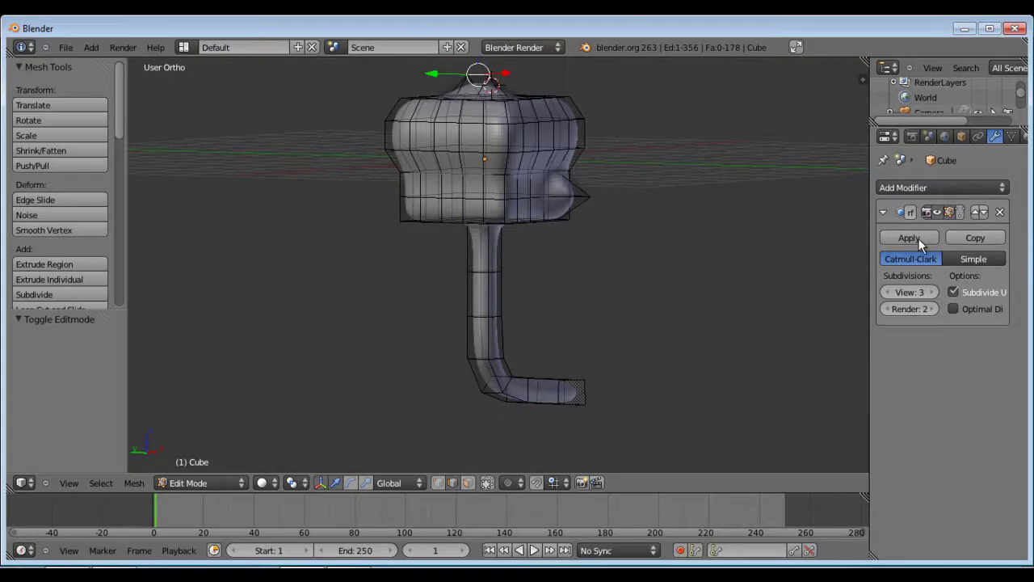
pyautogui.click(910, 237)
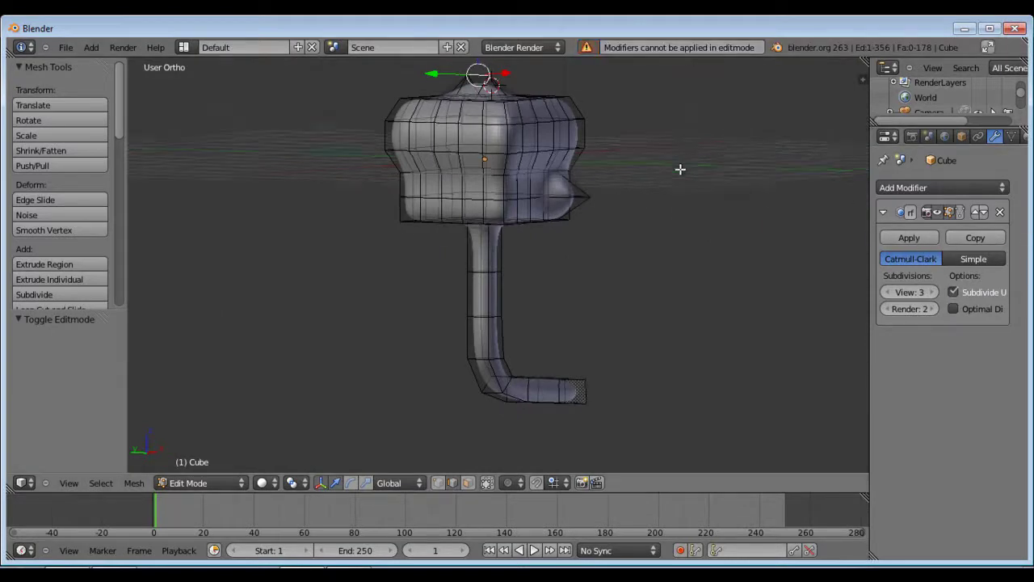
# Step: Apply the Subdivision Surface modifier in Object Mode, and return to Edit Mode to inspect the resulting mesh
pyautogui.moveTo(679, 169); pyautogui.dragTo(699, 250, button='middle')
pyautogui.press('Tab')
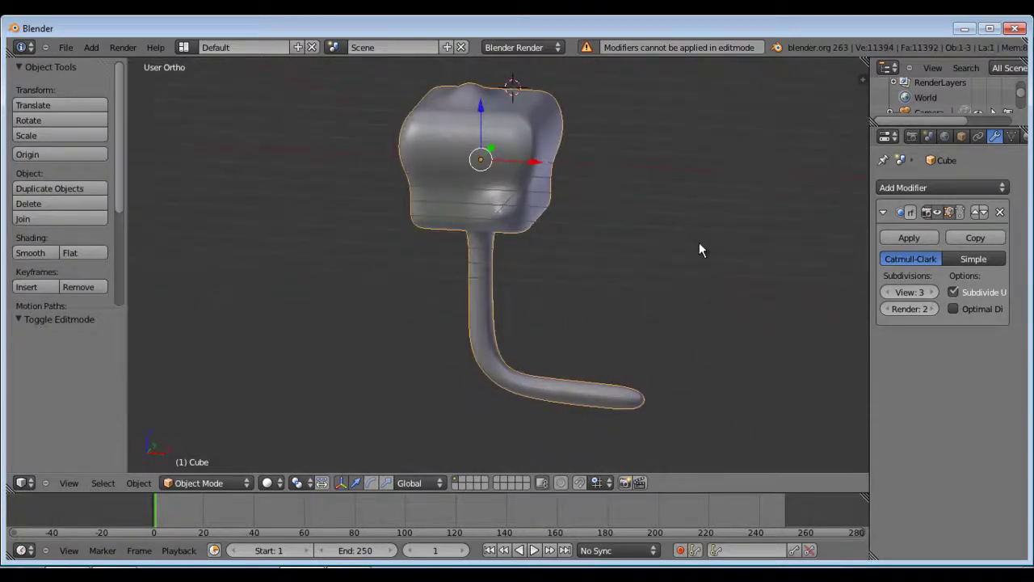
pyautogui.click(910, 235)
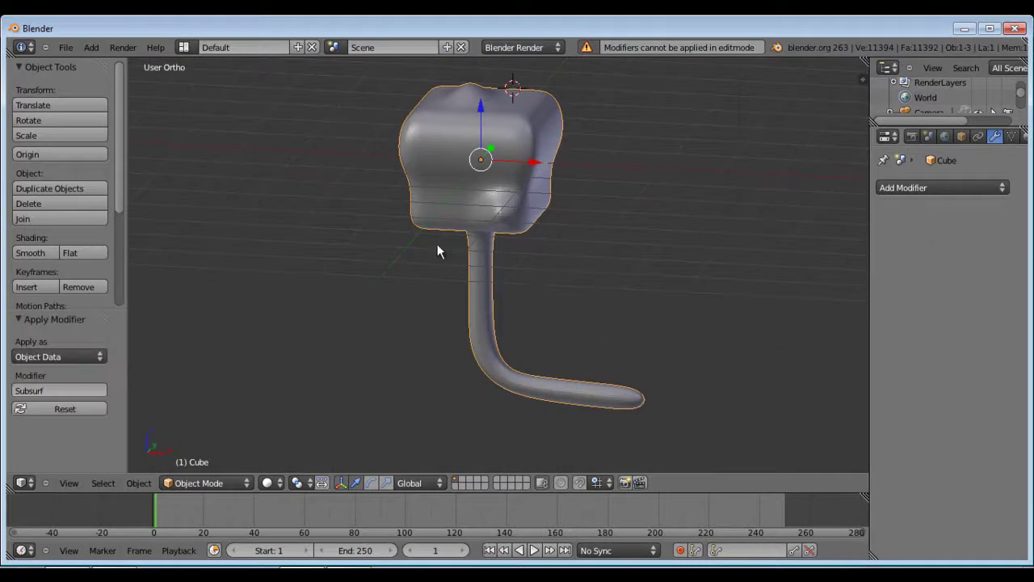
pyautogui.press('Tab')
pyautogui.moveTo(432, 210); pyautogui.dragTo(598, 235, button='middle')
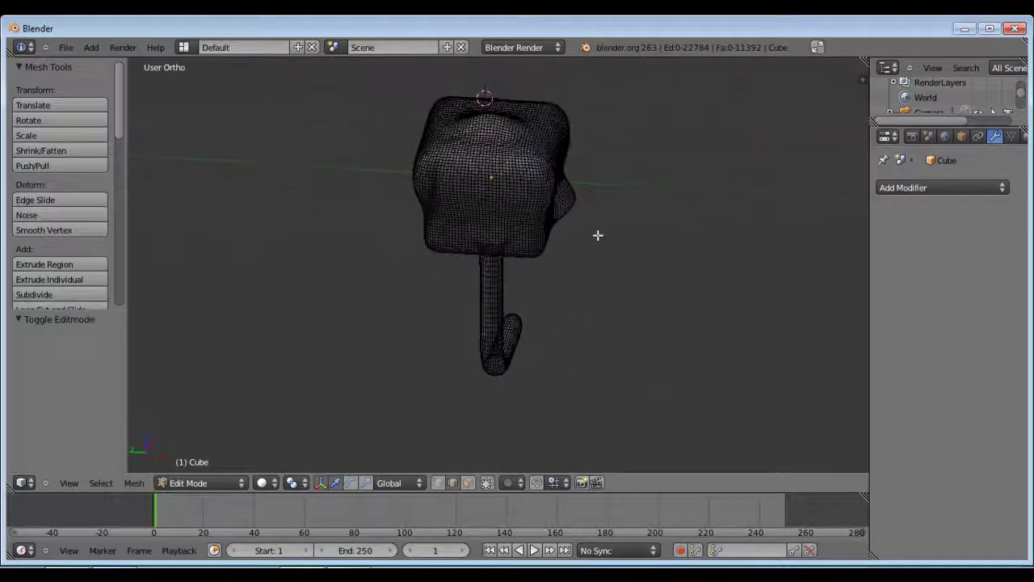
# Step: Examine the dense applied mesh around the joint between stem and head, and switch to vertex select mode
pyautogui.scroll(10, 598, 235)
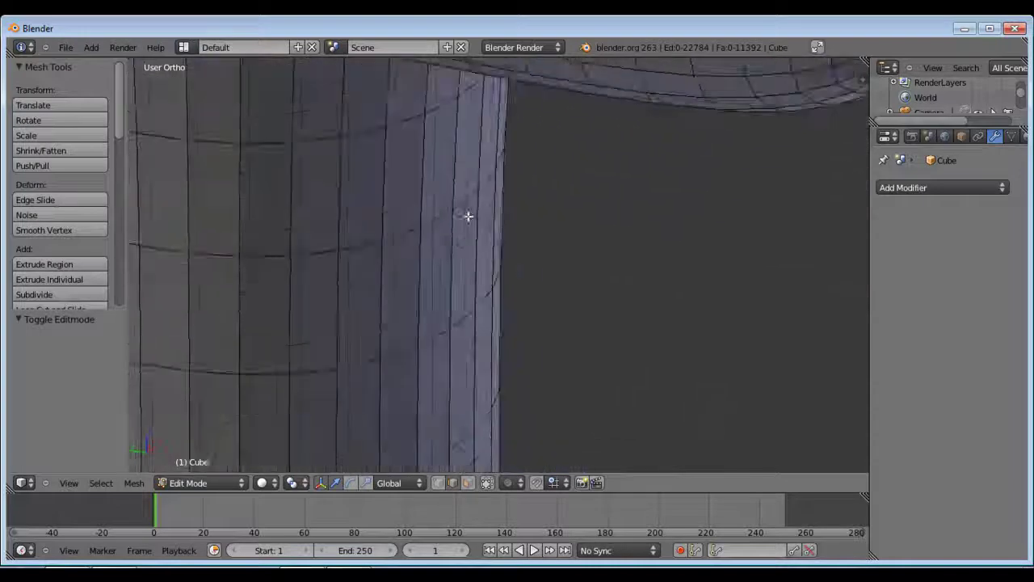
pyautogui.scroll(-8, 468, 215)
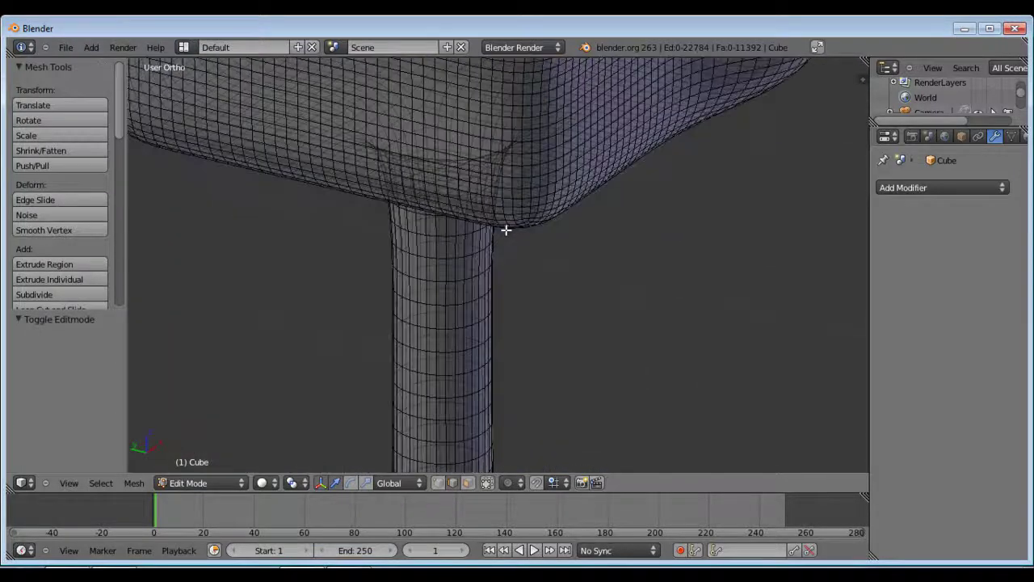
pyautogui.moveTo(505, 230); pyautogui.dragTo(353, 89, button='middle')
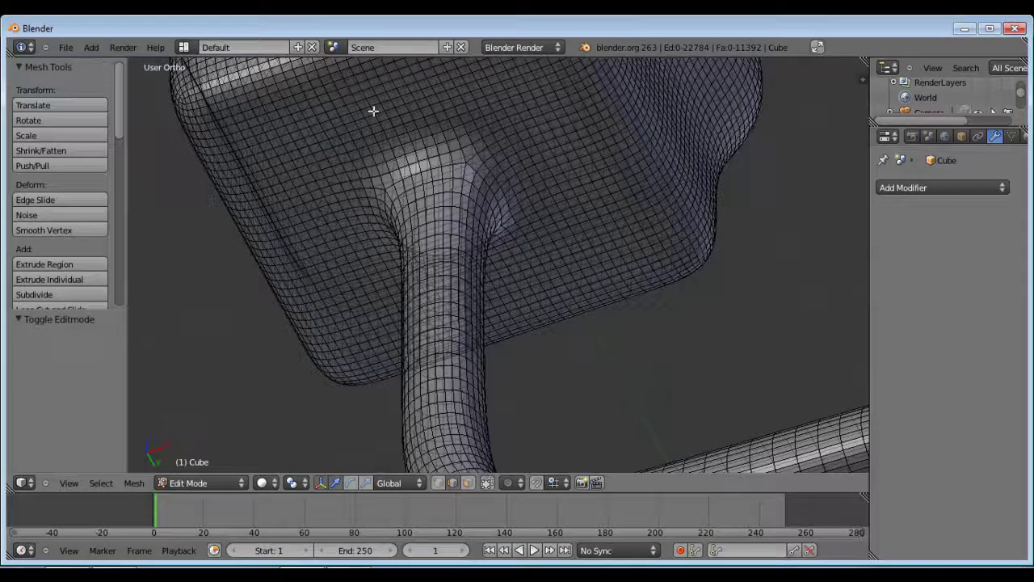
pyautogui.scroll(6, 378, 119)
pyautogui.scroll(-2, 406, 468)
pyautogui.click(437, 482)
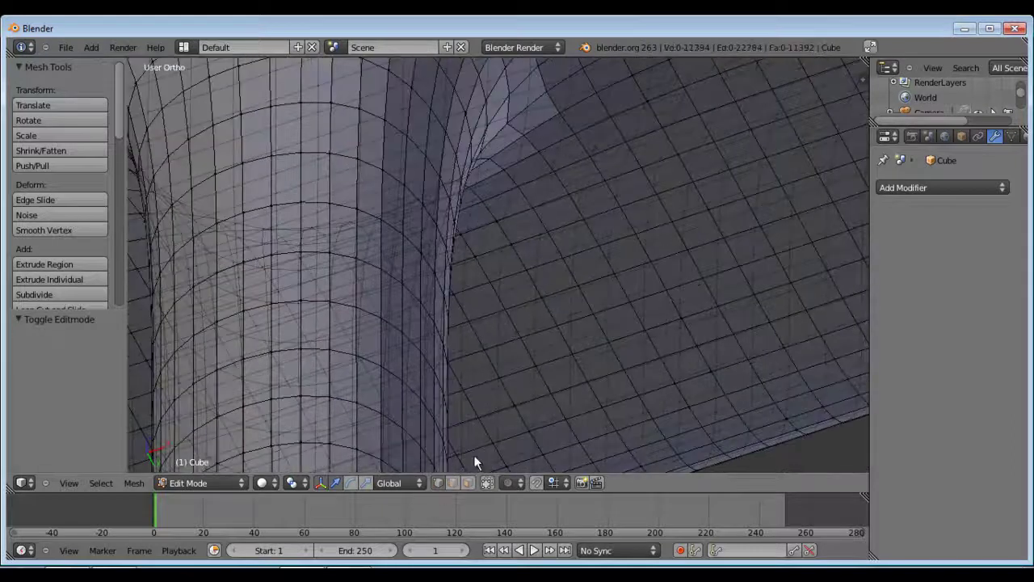
pyautogui.scroll(-6, 612, 210)
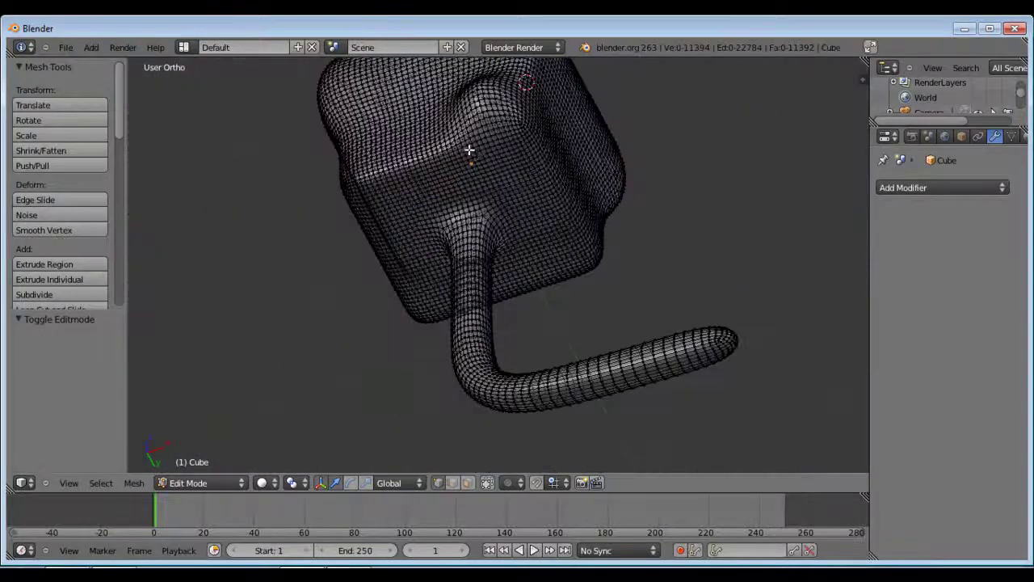
pyautogui.moveTo(469, 149); pyautogui.dragTo(681, 307, button='middle')
# Step: Undo the applied Subdivision Surface modifier to get back to the coarse, editable mesh
pyautogui.hotkey('ctrl', 'z')
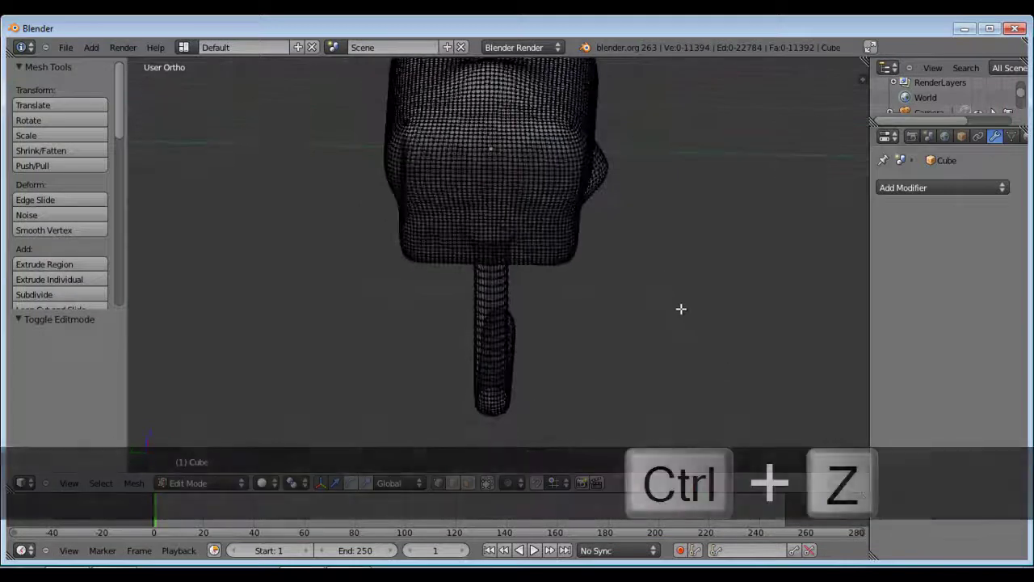
pyautogui.hotkey('ctrl', 'z')
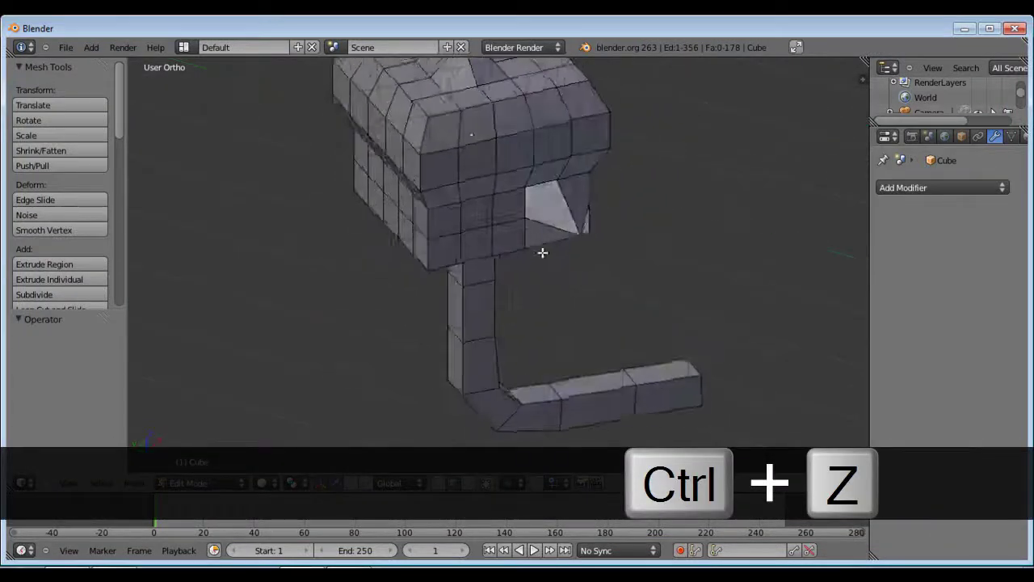
pyautogui.hotkey('ctrl', 'z')
pyautogui.hotkey('ctrl', 'z')
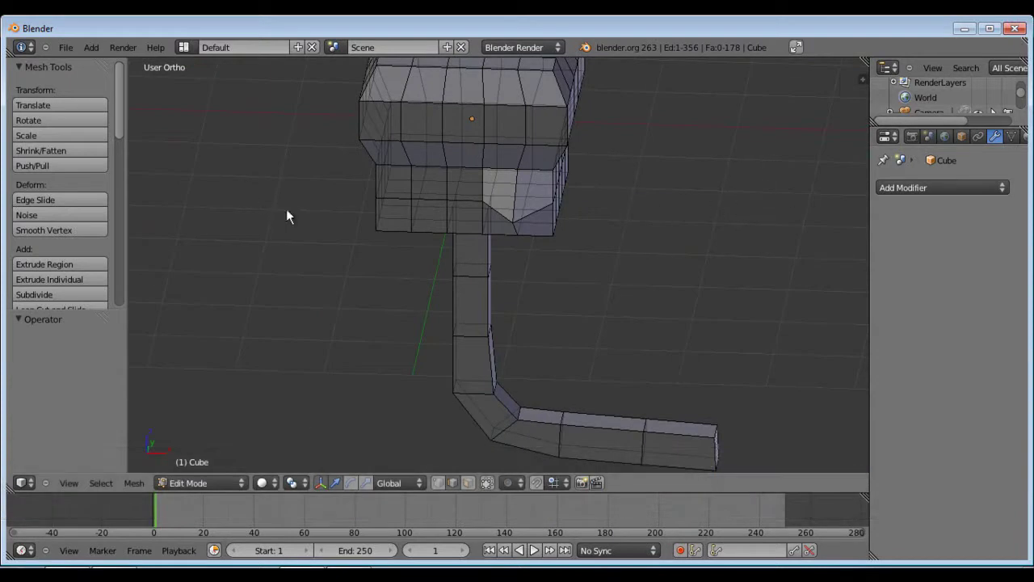
# Step: In Object Mode, add a Subdivision Surface modifier with 4 view and 4 render subdivisions
pyautogui.click(939, 187)
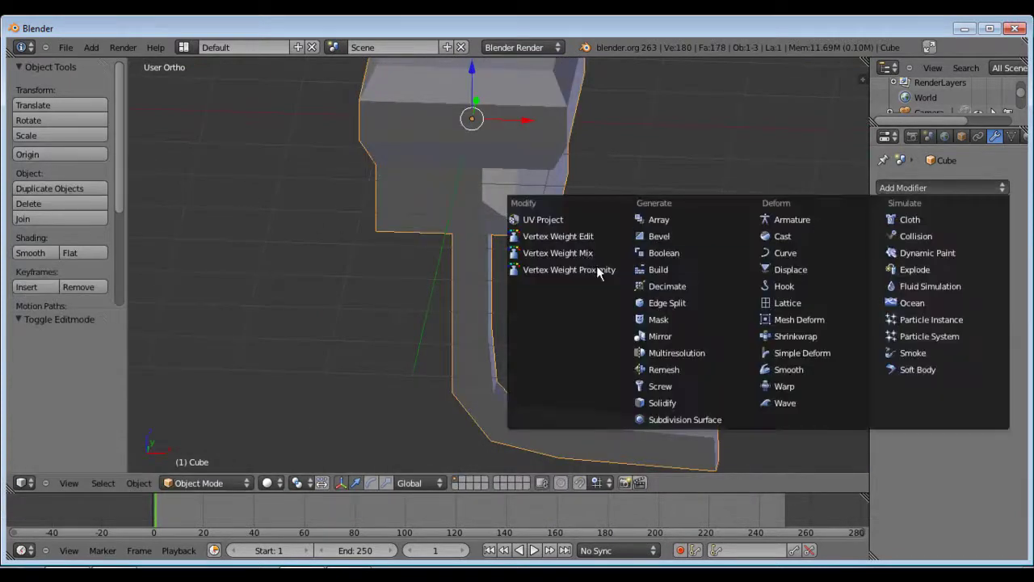
pyautogui.click(661, 419)
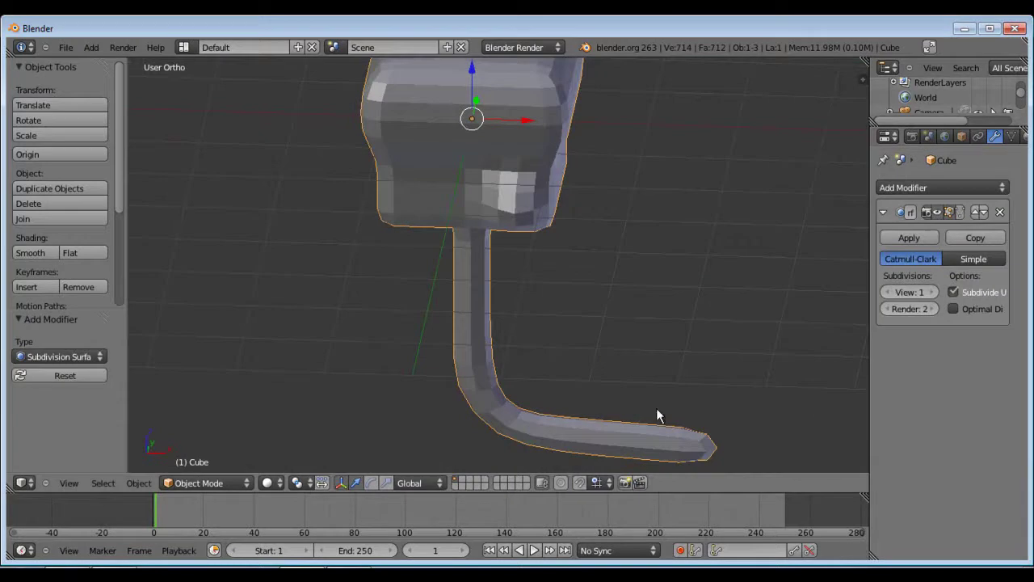
pyautogui.click(932, 310)
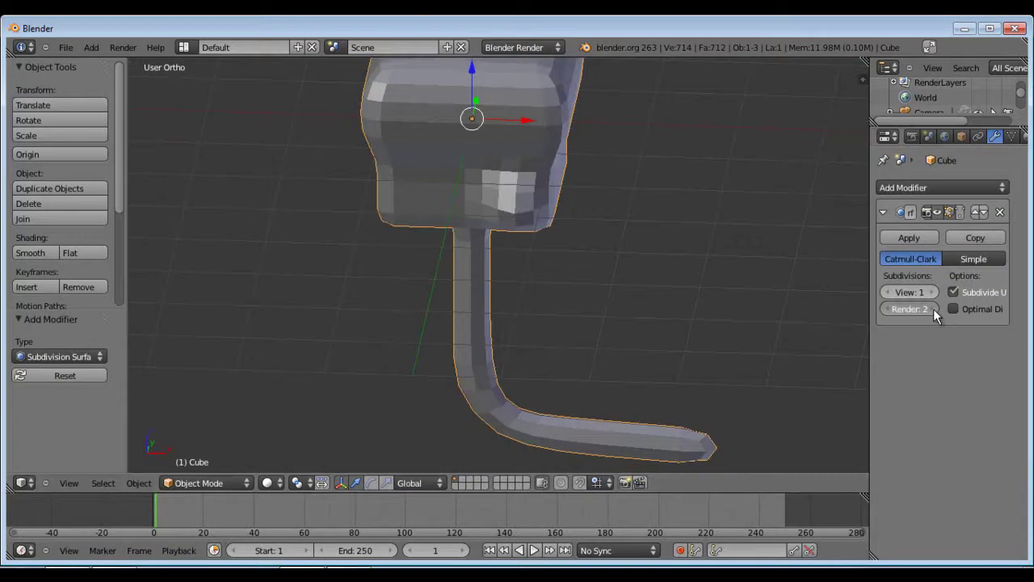
pyautogui.click(934, 308)
pyautogui.click(933, 292)
pyautogui.click(933, 293)
pyautogui.click(933, 293)
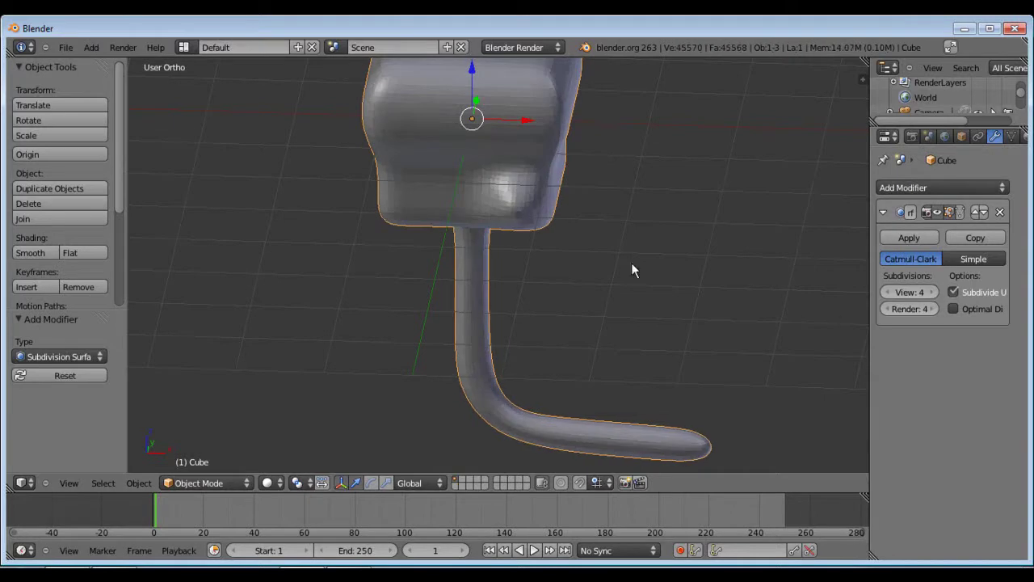
# Step: Return to Edit Mode, switch to vertex select mode and view the model from the front
pyautogui.moveTo(566, 258); pyautogui.dragTo(530, 273, button='middle')
pyautogui.press('Tab')
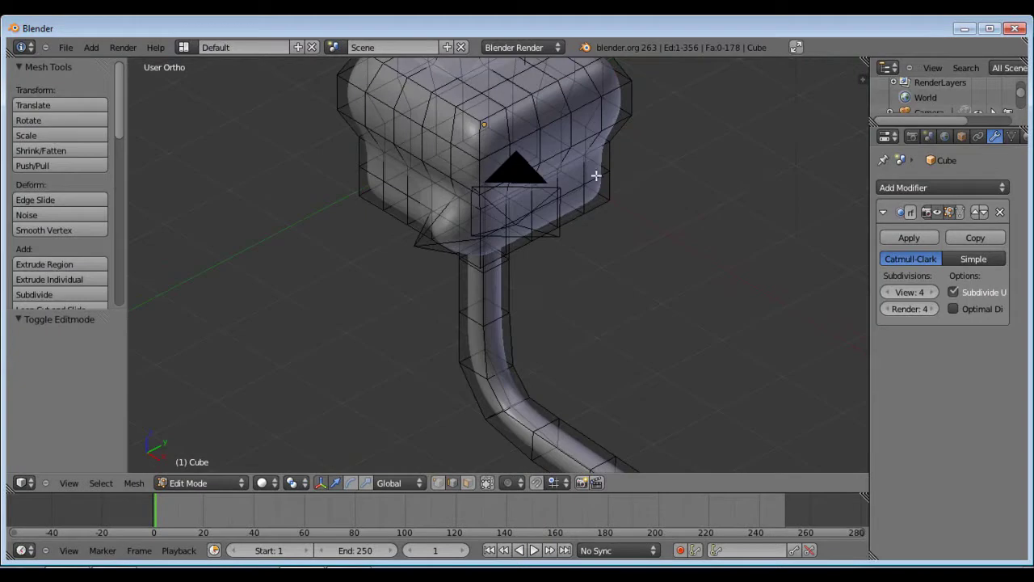
pyautogui.moveTo(608, 172); pyautogui.dragTo(611, 202, button='middle')
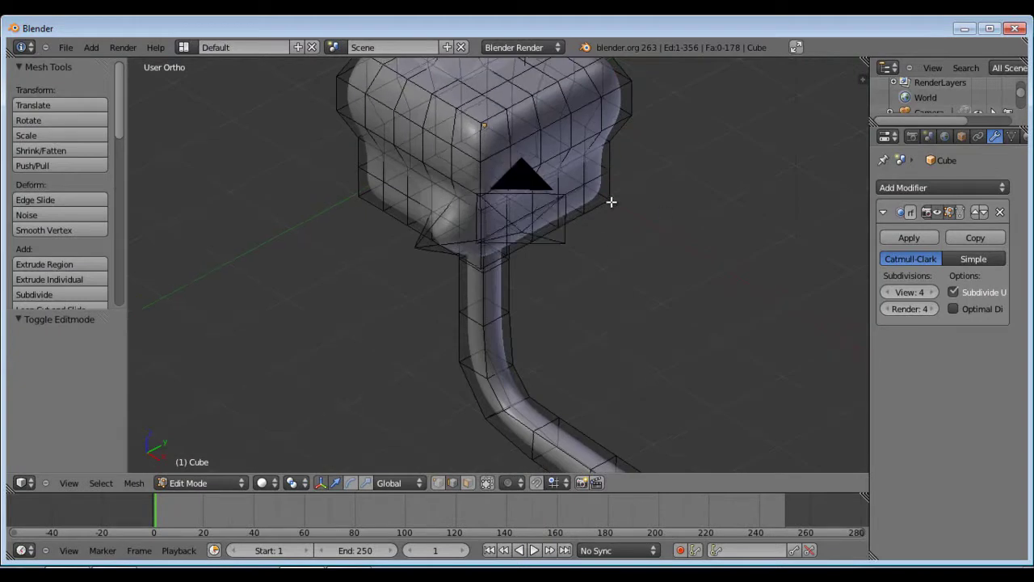
pyautogui.click(437, 483)
pyautogui.moveTo(667, 194); pyautogui.dragTo(757, 116, button='middle')
pyautogui.moveTo(623, 256); pyautogui.dragTo(440, 225, button='middle')
pyautogui.press('KP_1')
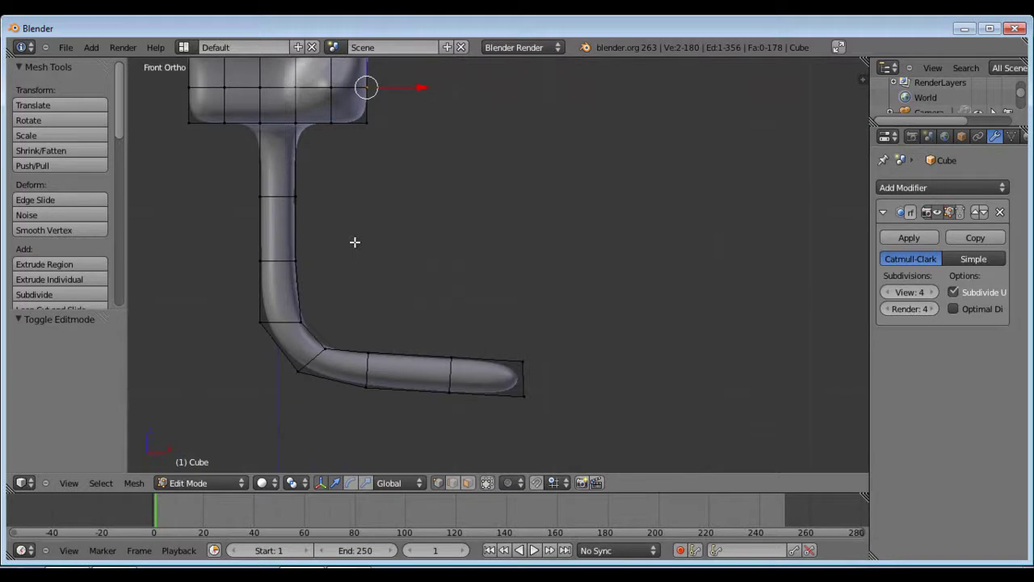
# Step: Box-select the +X-side vertices where the stem meets the head and move them about 0.73 along X and -0.55 along Z, locking Y
pyautogui.press('a')
pyautogui.scroll(-1, 355, 242)
pyautogui.press('b')
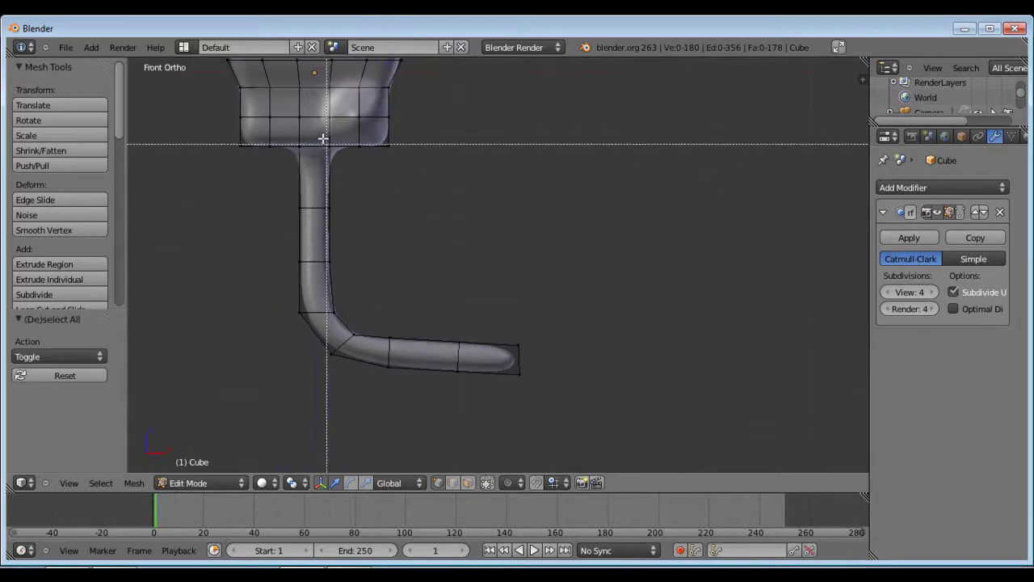
pyautogui.moveTo(323, 139); pyautogui.dragTo(349, 167)
pyautogui.press('g')
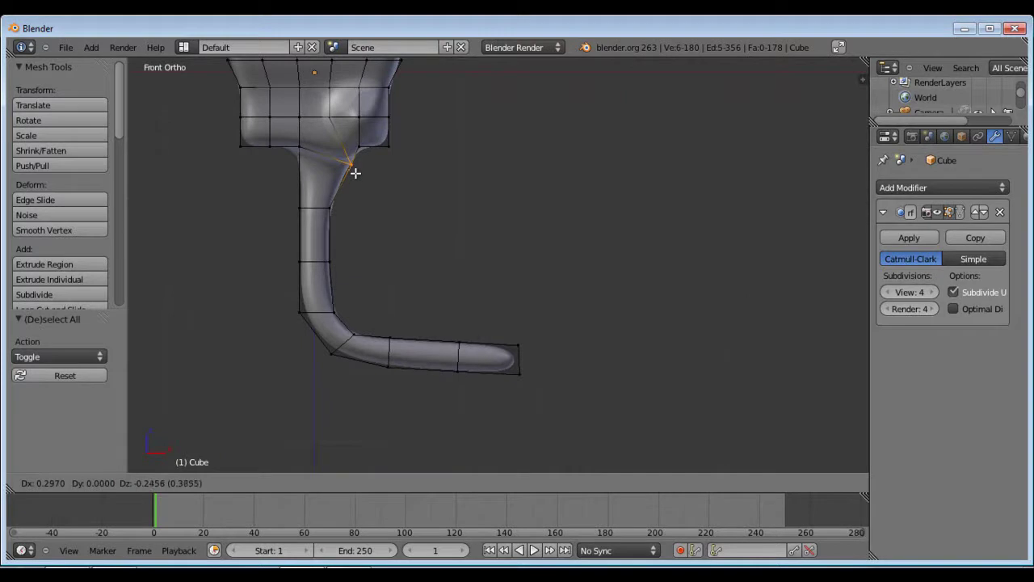
pyautogui.hotkey('shift', 'z')
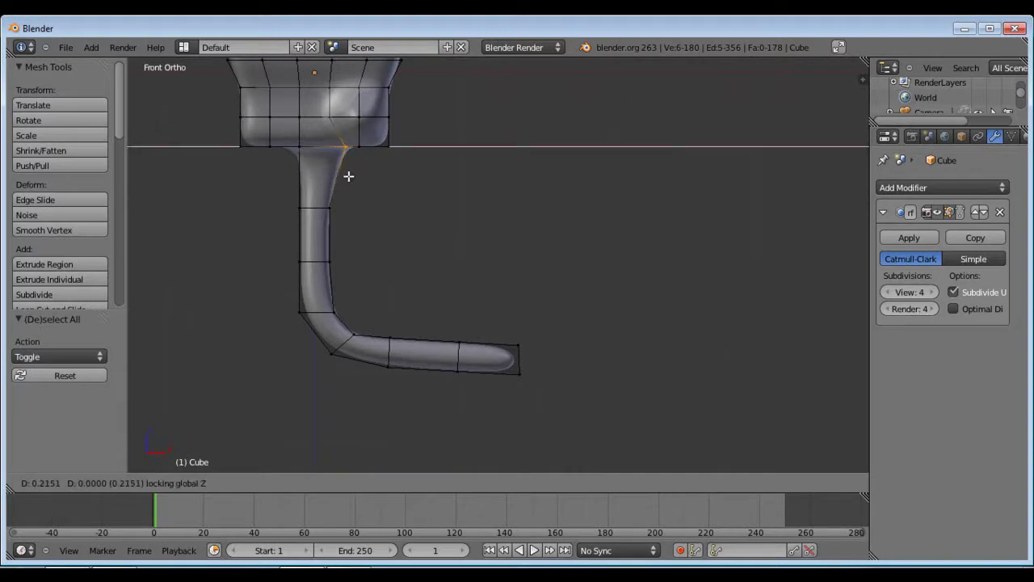
pyautogui.hotkey('shift', 'y')
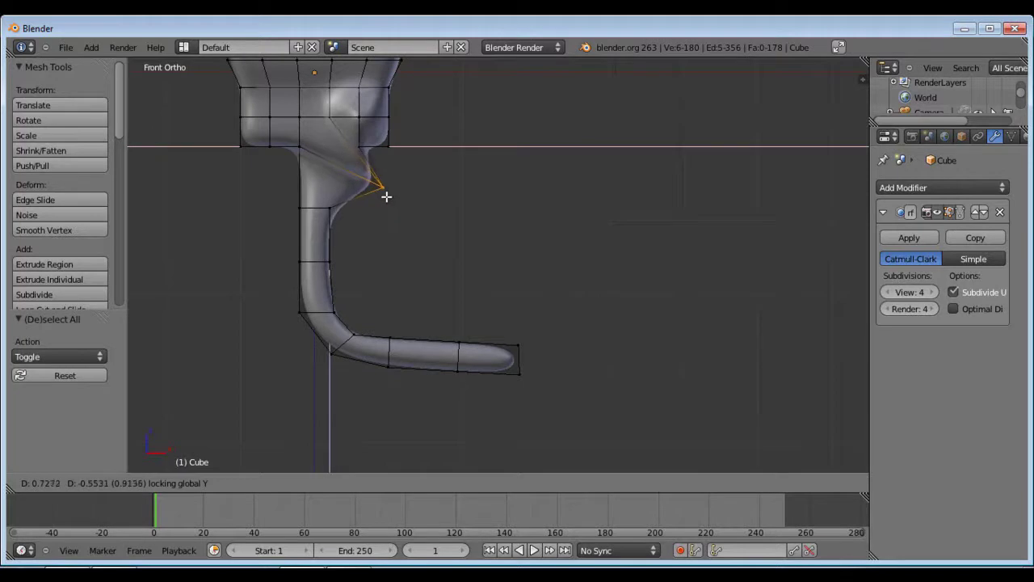
pyautogui.click(386, 196)
# Step: Deselect everything, inspect the pulled-out stem joint from several sides, and return to the front view
pyautogui.moveTo(480, 250); pyautogui.dragTo(613, 209, button='middle')
pyautogui.press('a')
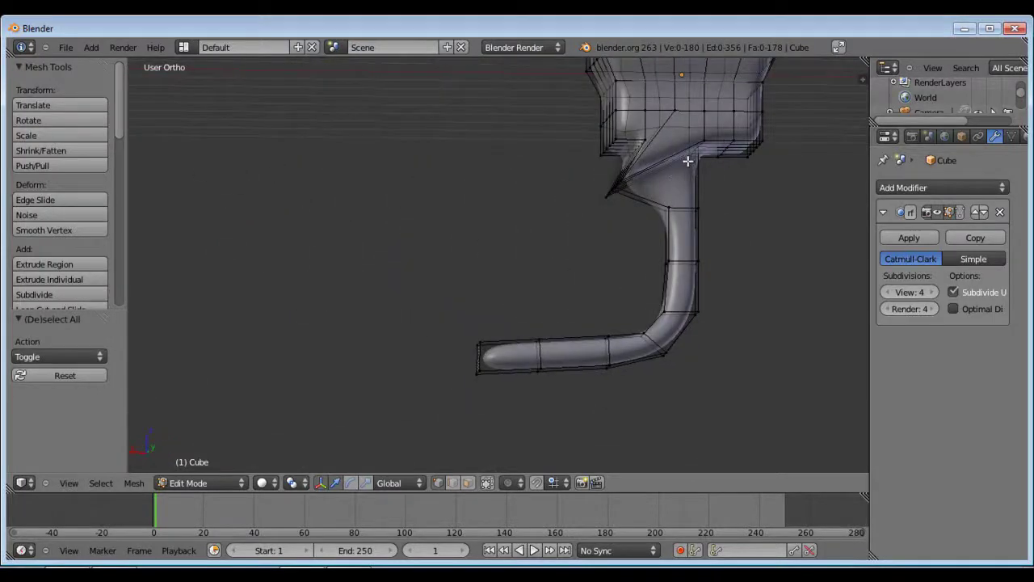
pyautogui.moveTo(687, 161); pyautogui.dragTo(297, 100, button='middle')
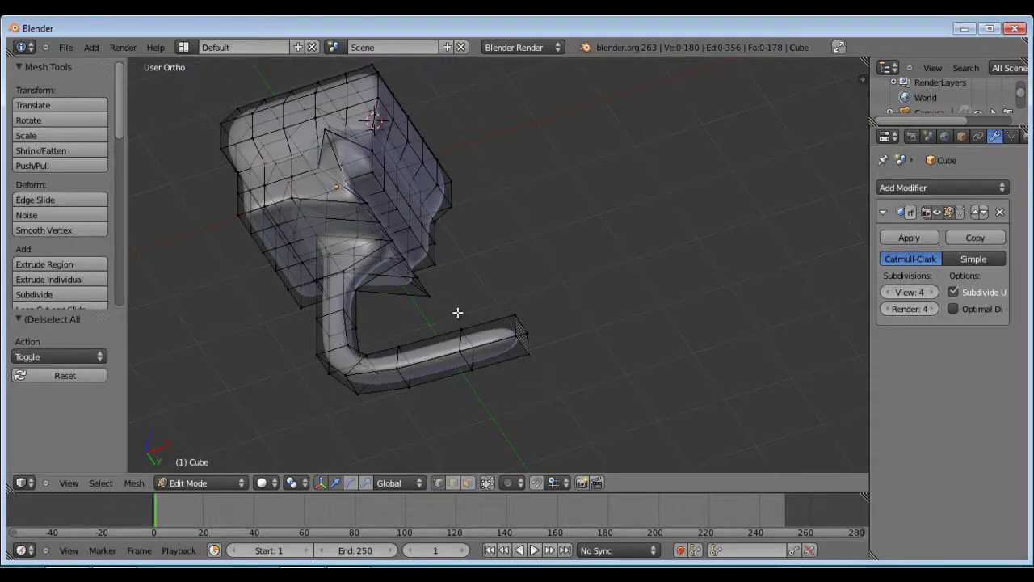
pyautogui.moveTo(256, 126); pyautogui.dragTo(643, 227, button='middle')
pyautogui.press('KP_1')
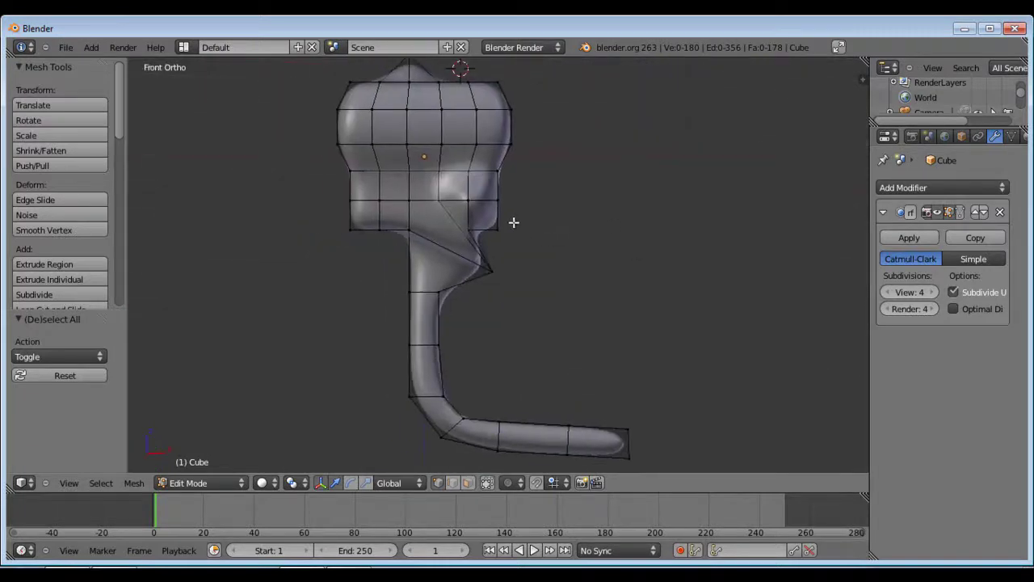